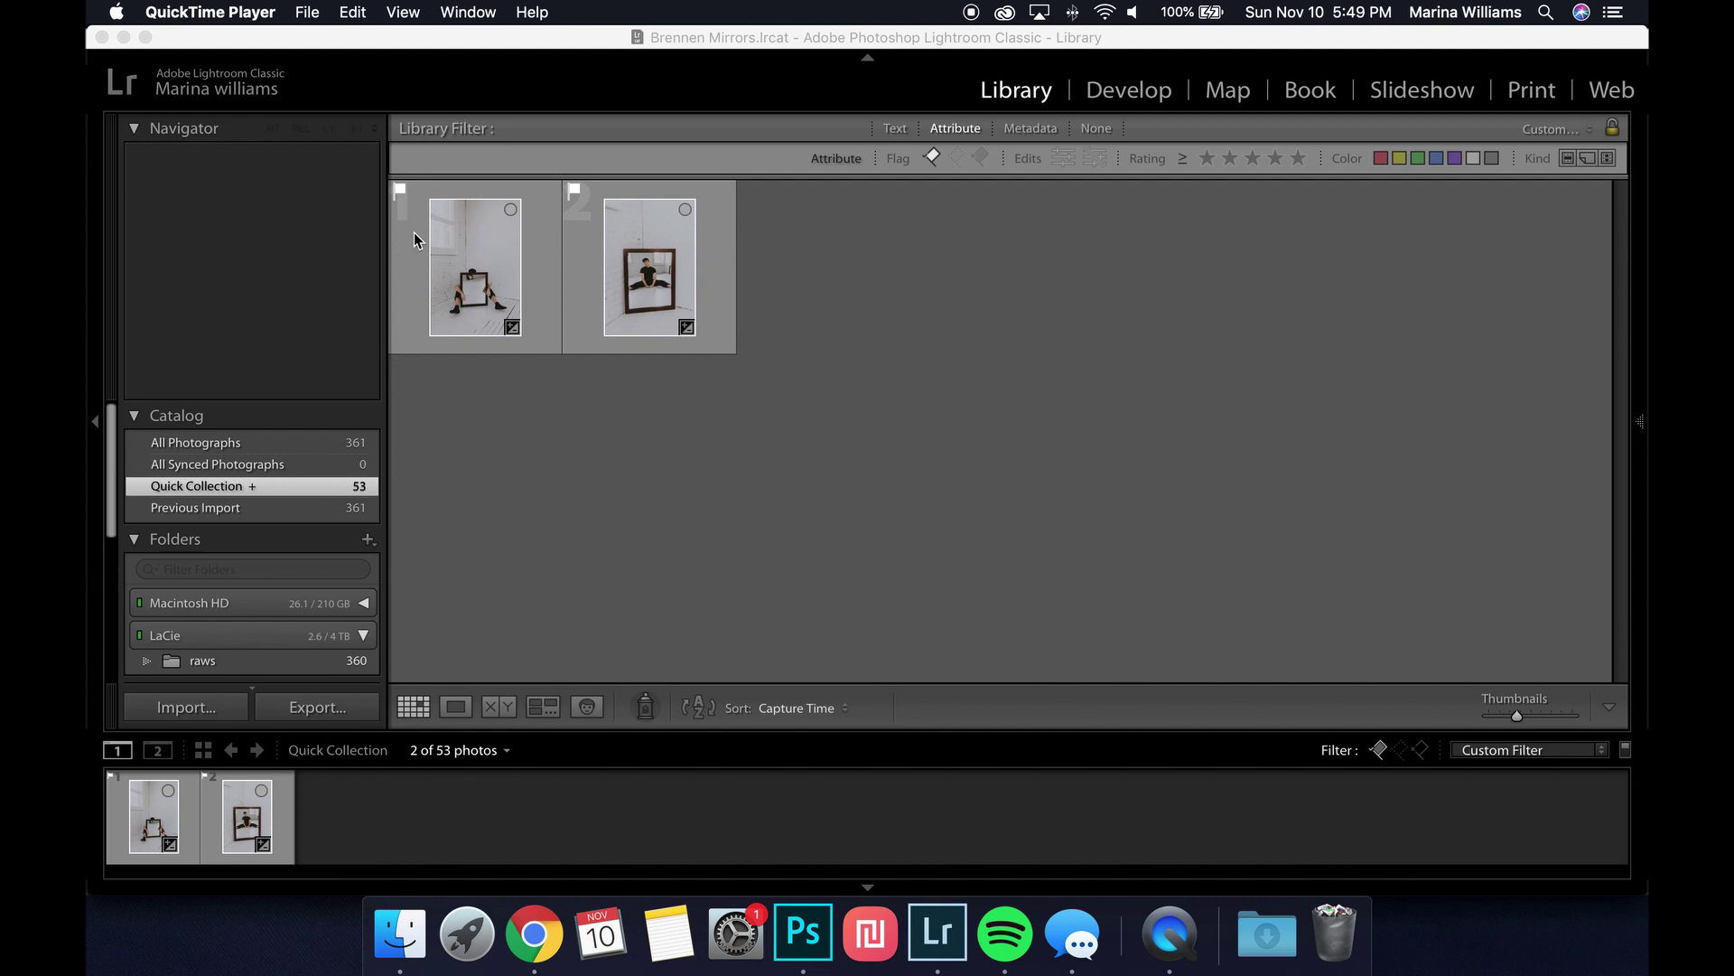
Compare the empty-mirror photo and the reflection photo in Loupe view, then return to Grid
double_click(486, 285)
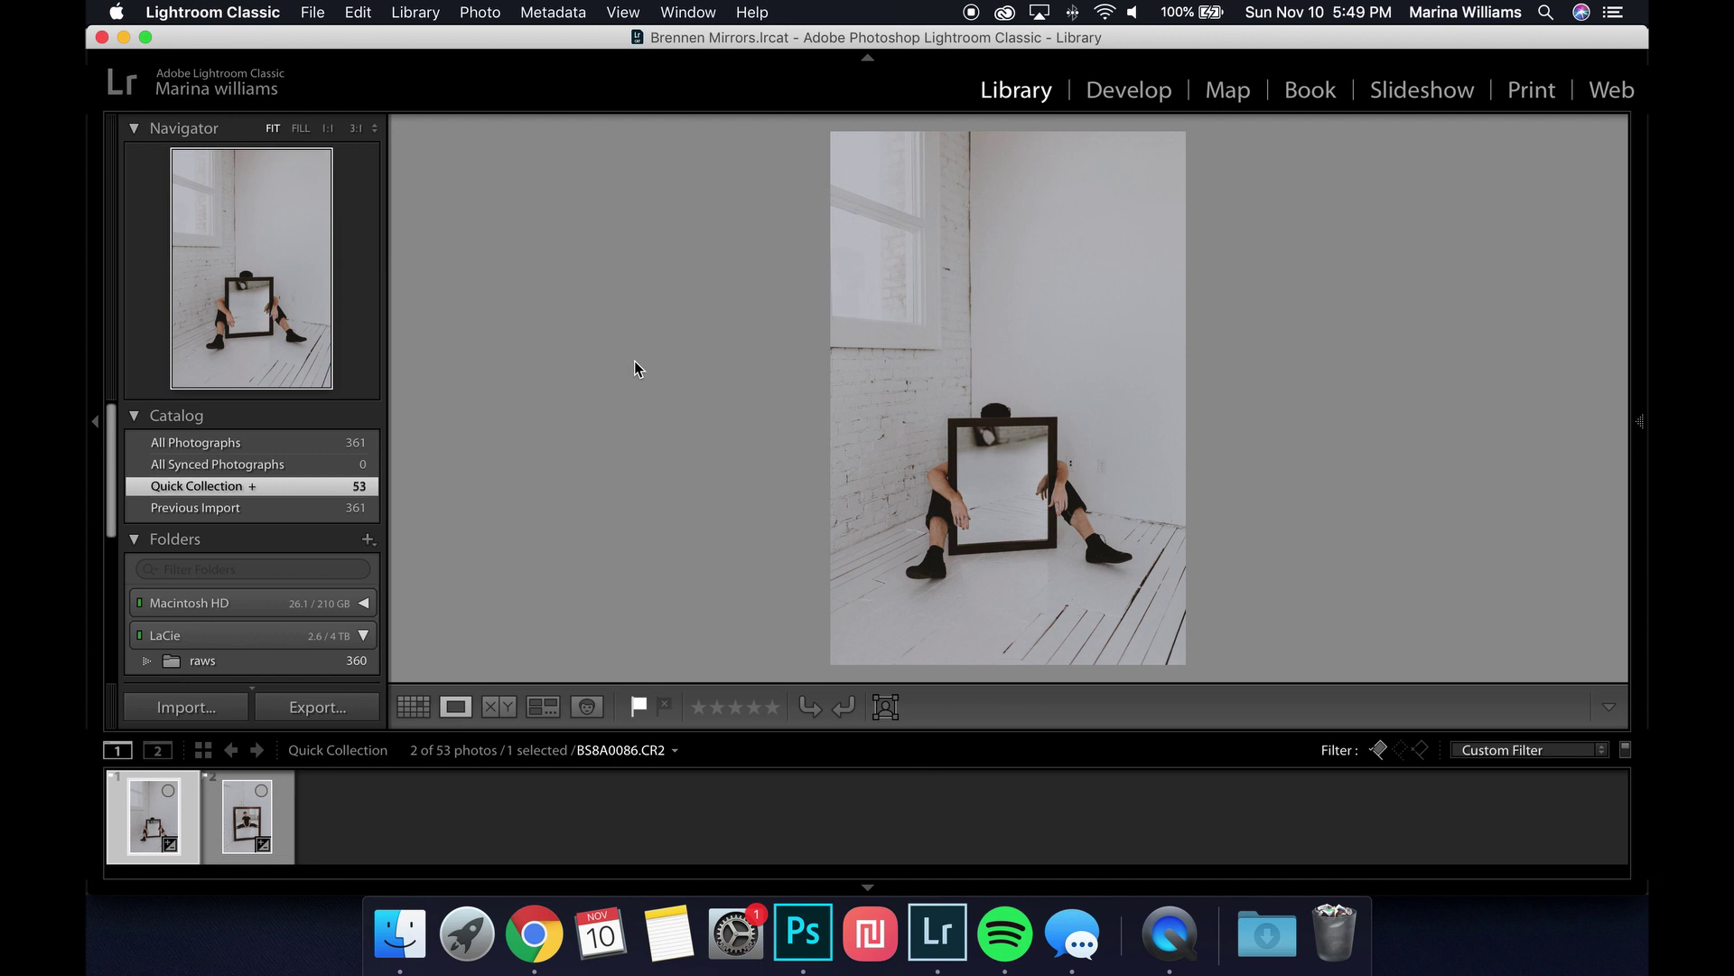
key("Right")
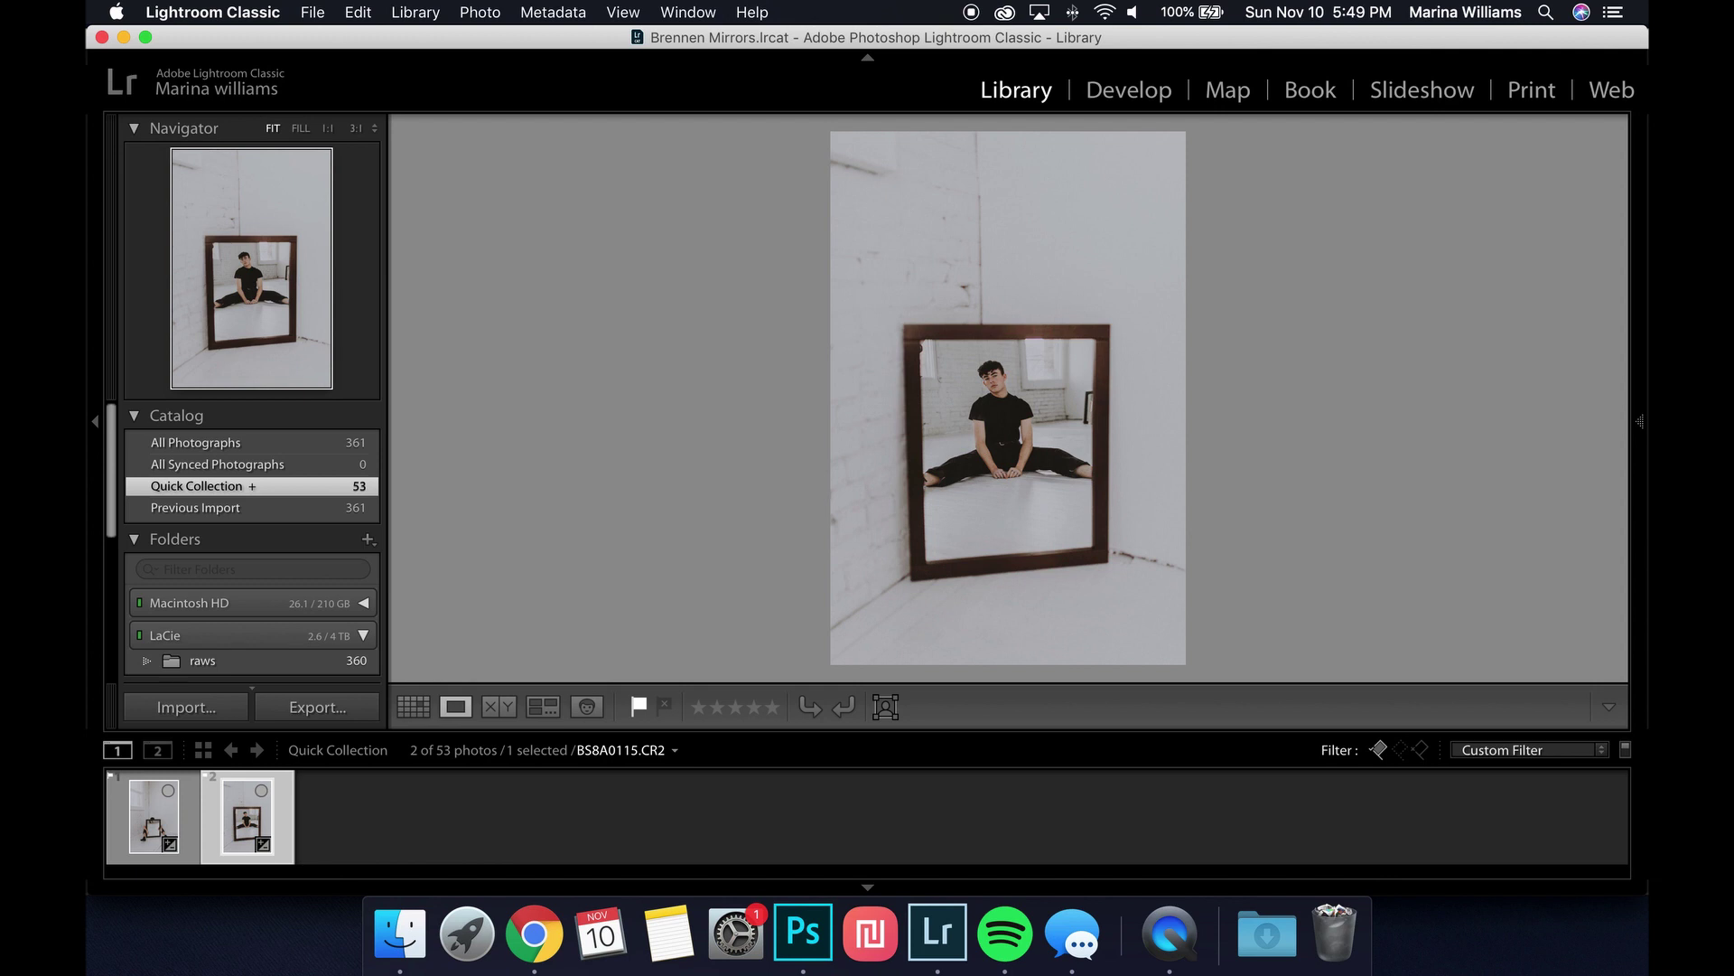
key("Left")
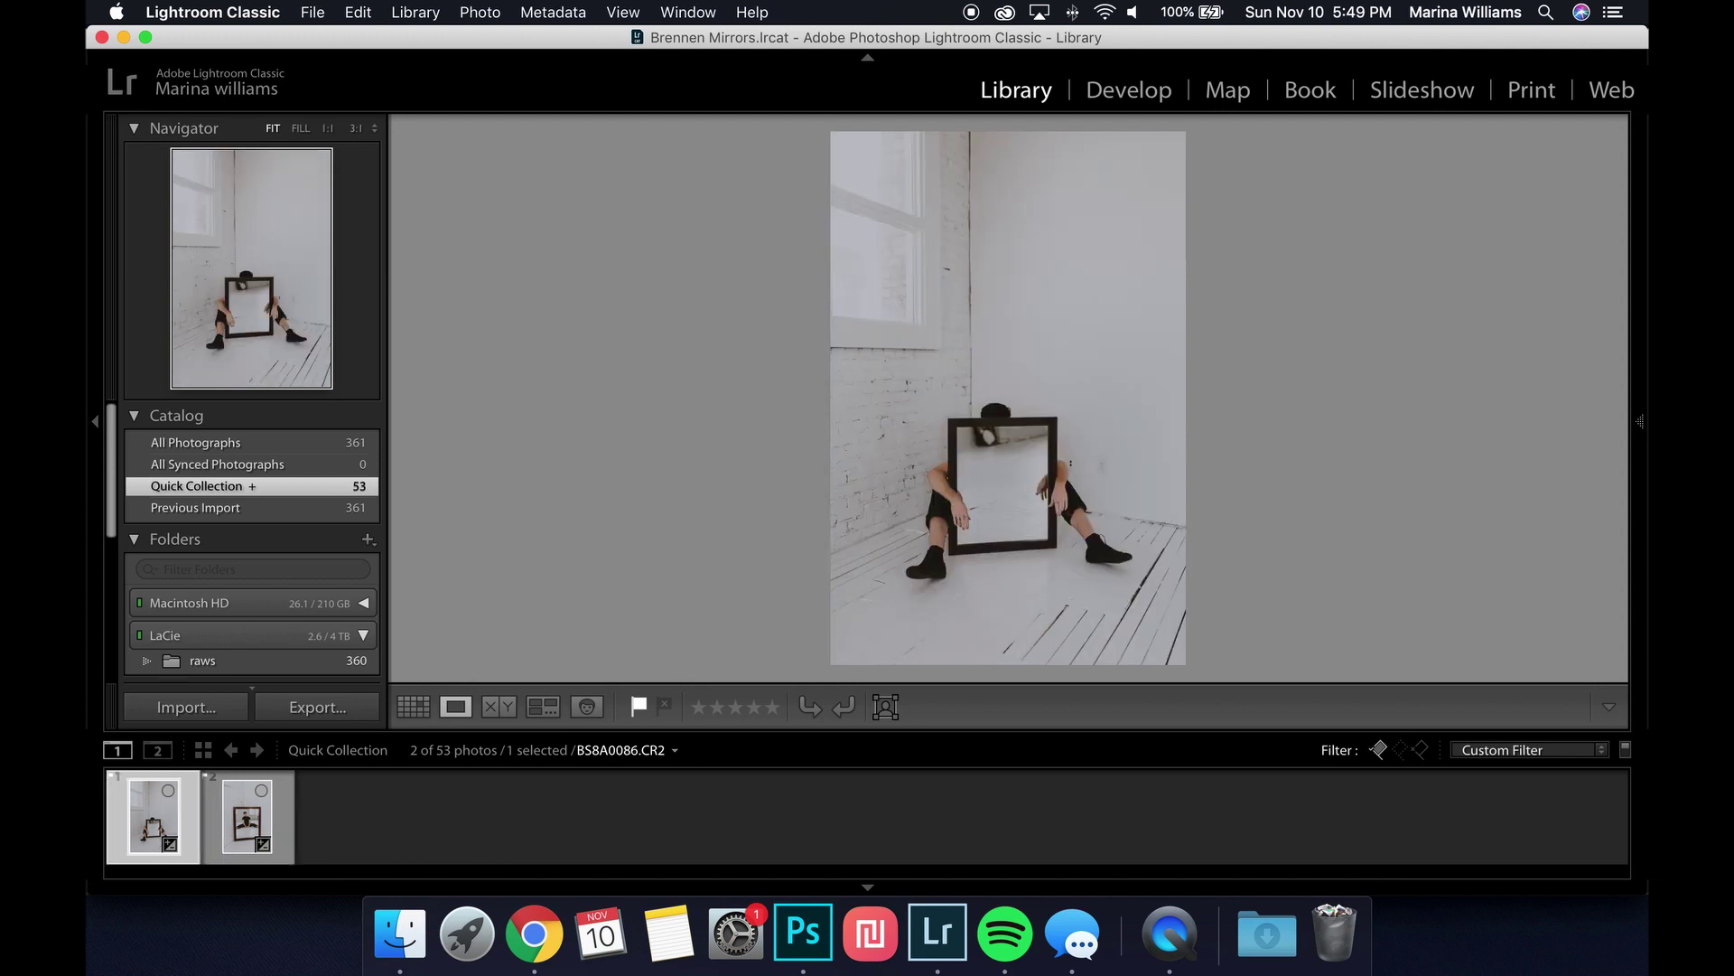
key("g")
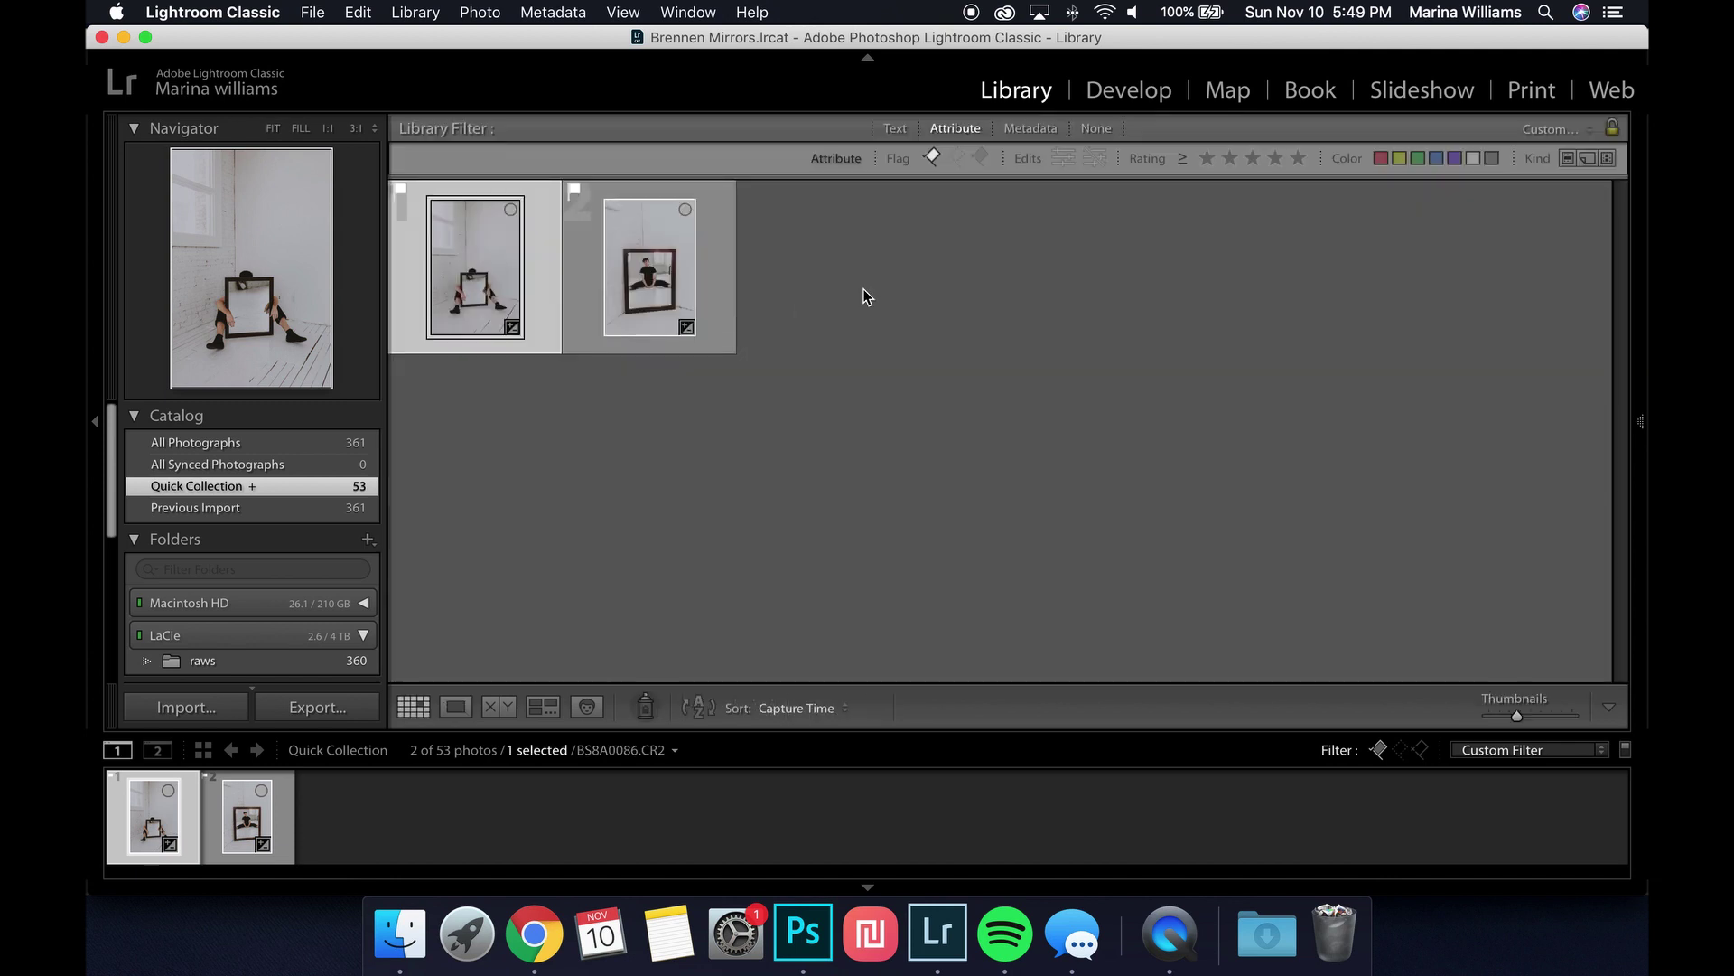
Send the empty-mirror photo B58A0086.CR2 to Photoshop CC 2019 for editing
right_click(489, 269)
mouse_move(596, 511)
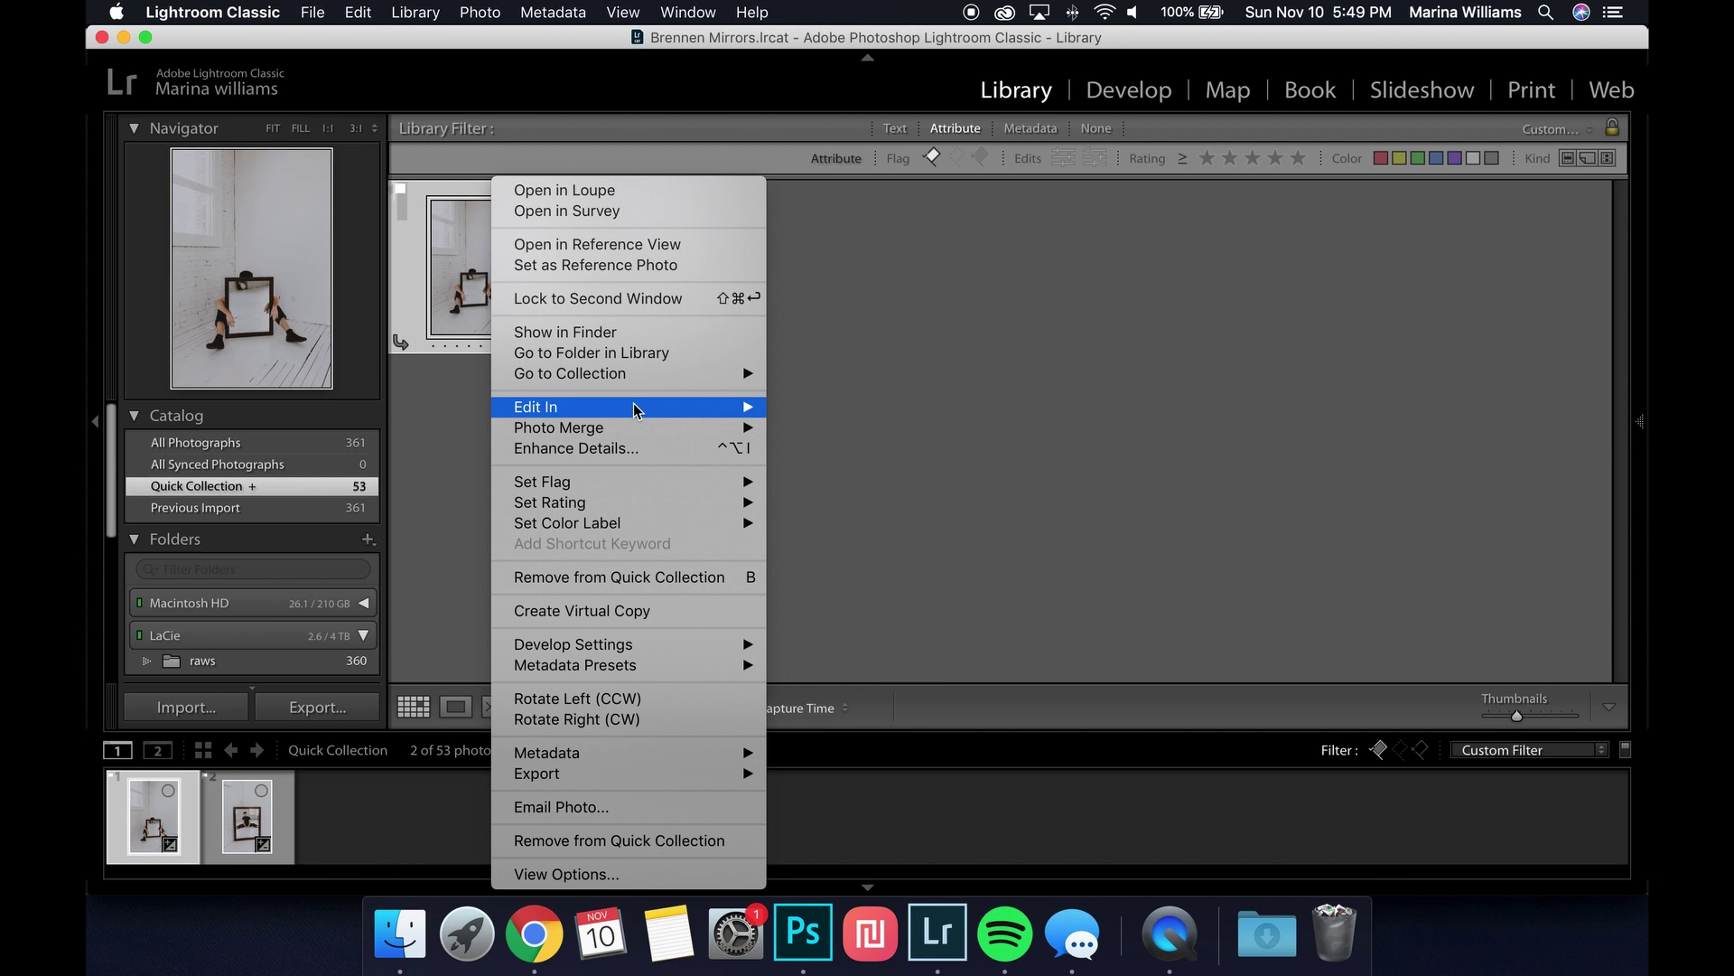
mouse_move(637, 408)
left_click(809, 406)
left_click(271, 107)
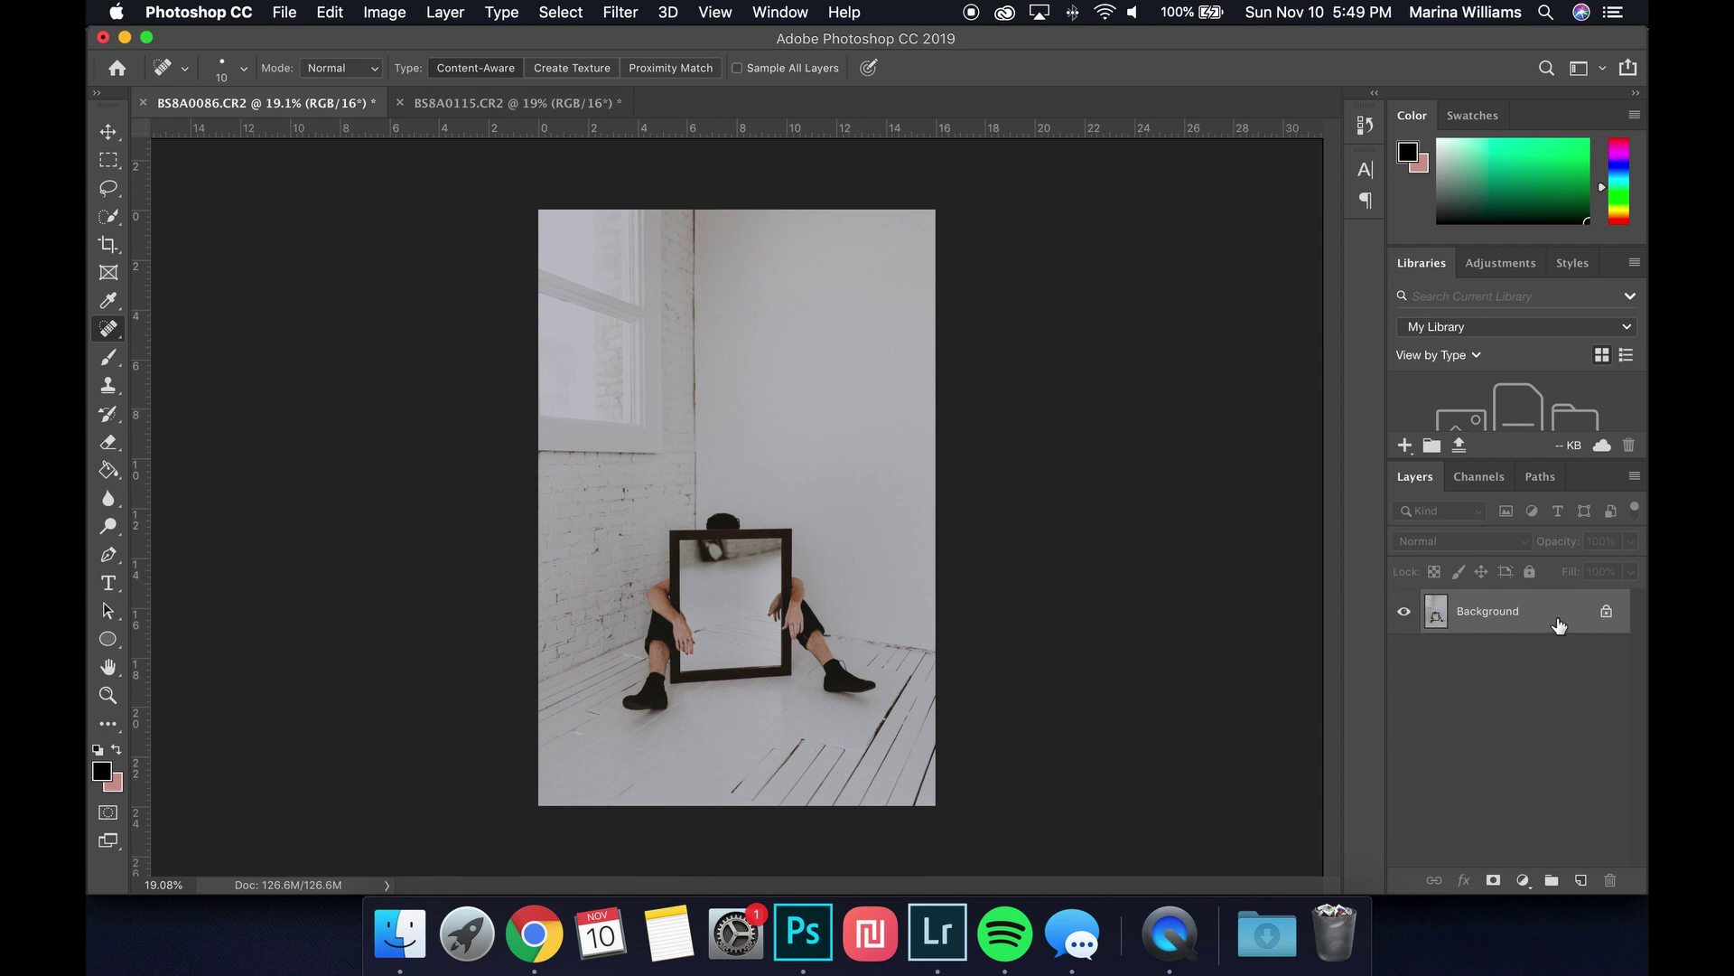
Duplicate the Background layer as Background copy and zoom into the mirror
left_click_drag(1544, 623, 1582, 881)
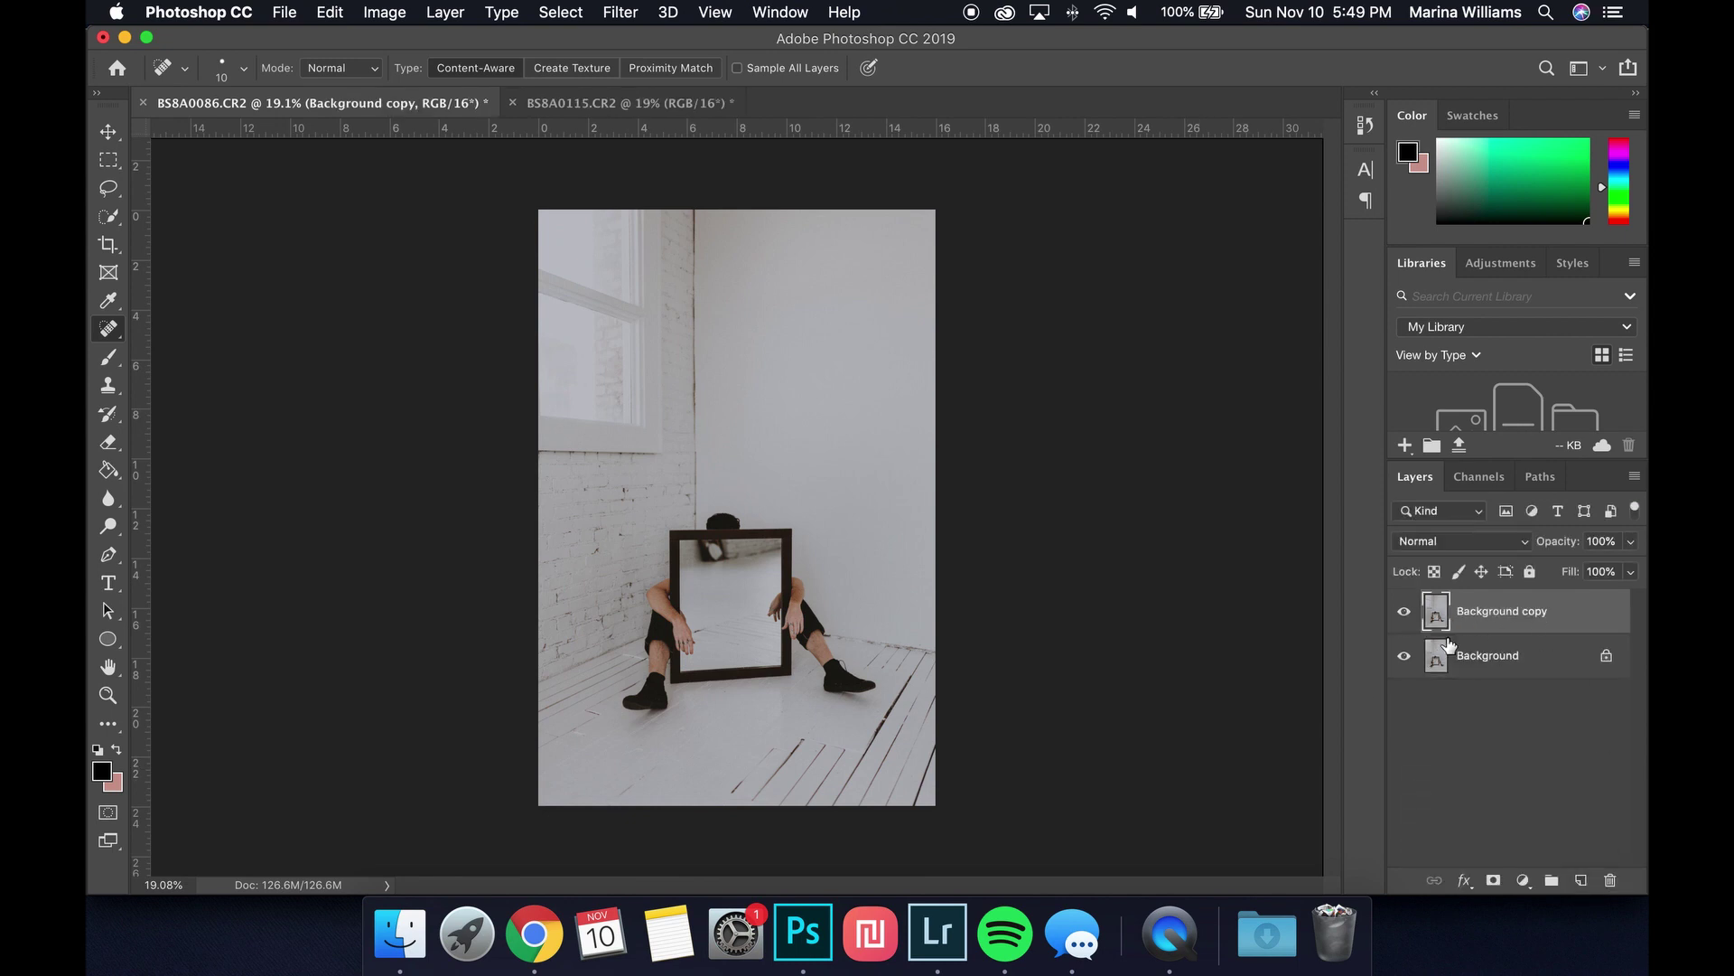
scroll(706, 543, "up", 3)
scroll(706, 543, "down", 3)
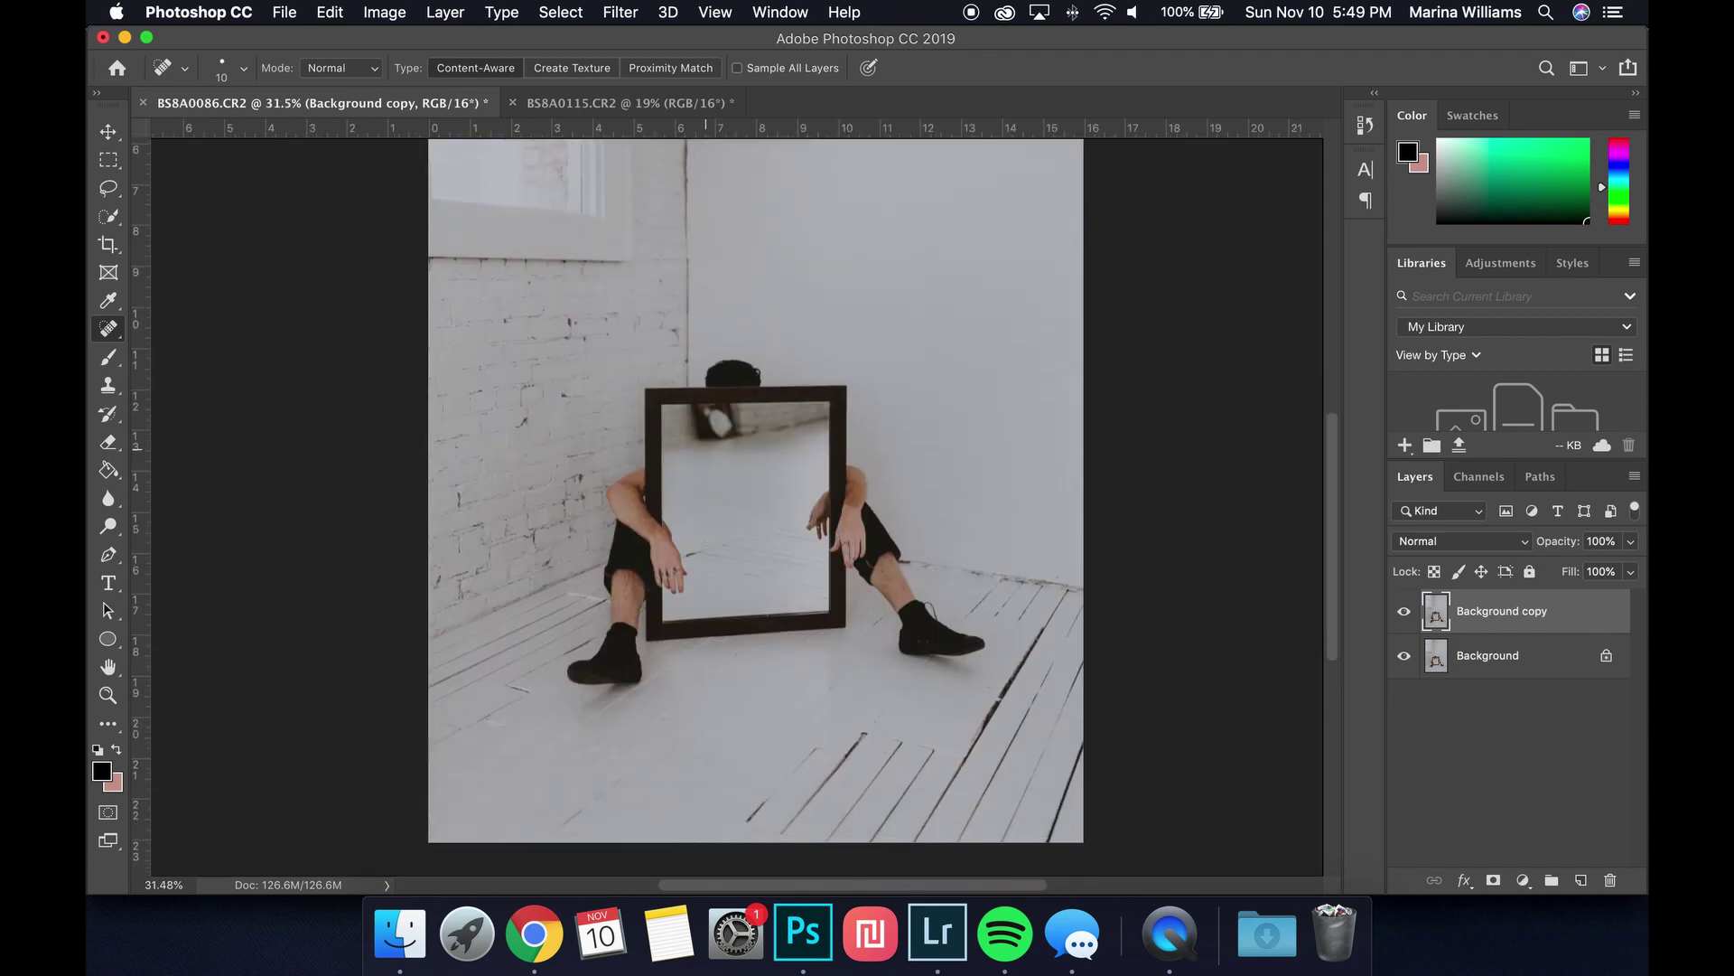
scroll(694, 472, "up", 5)
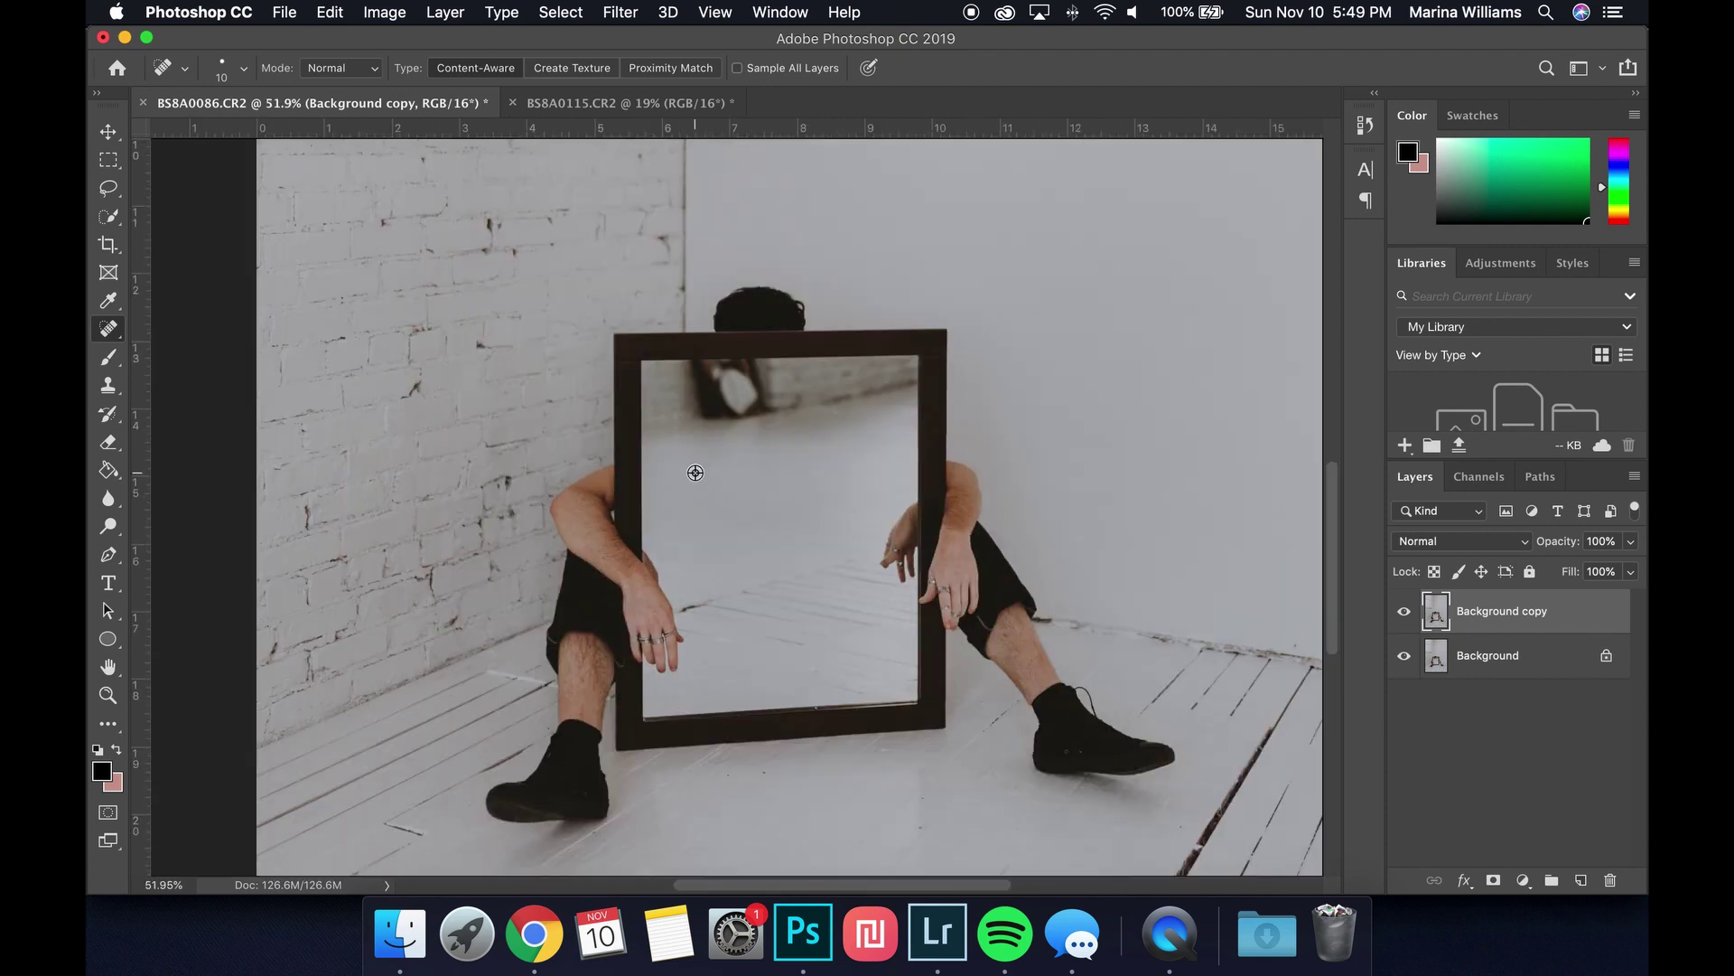
scroll(694, 472, "up", 2)
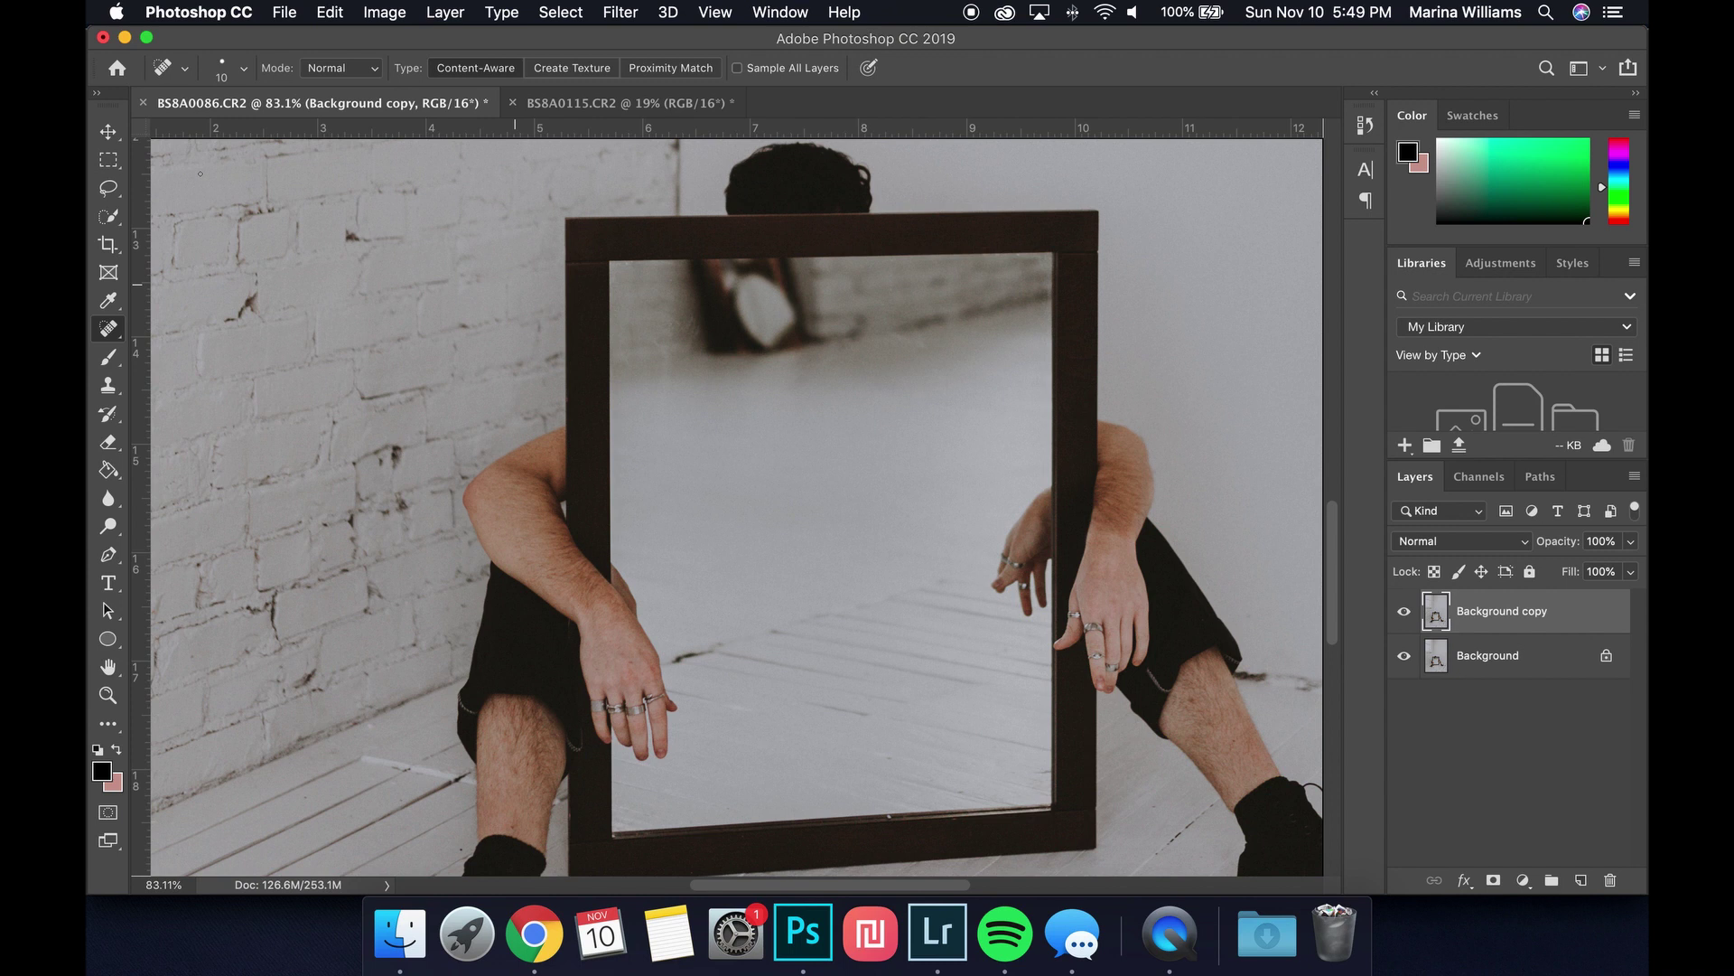
Pick the Quick Selection Tool and check its presets and 70 px brush size
left_click(108, 217)
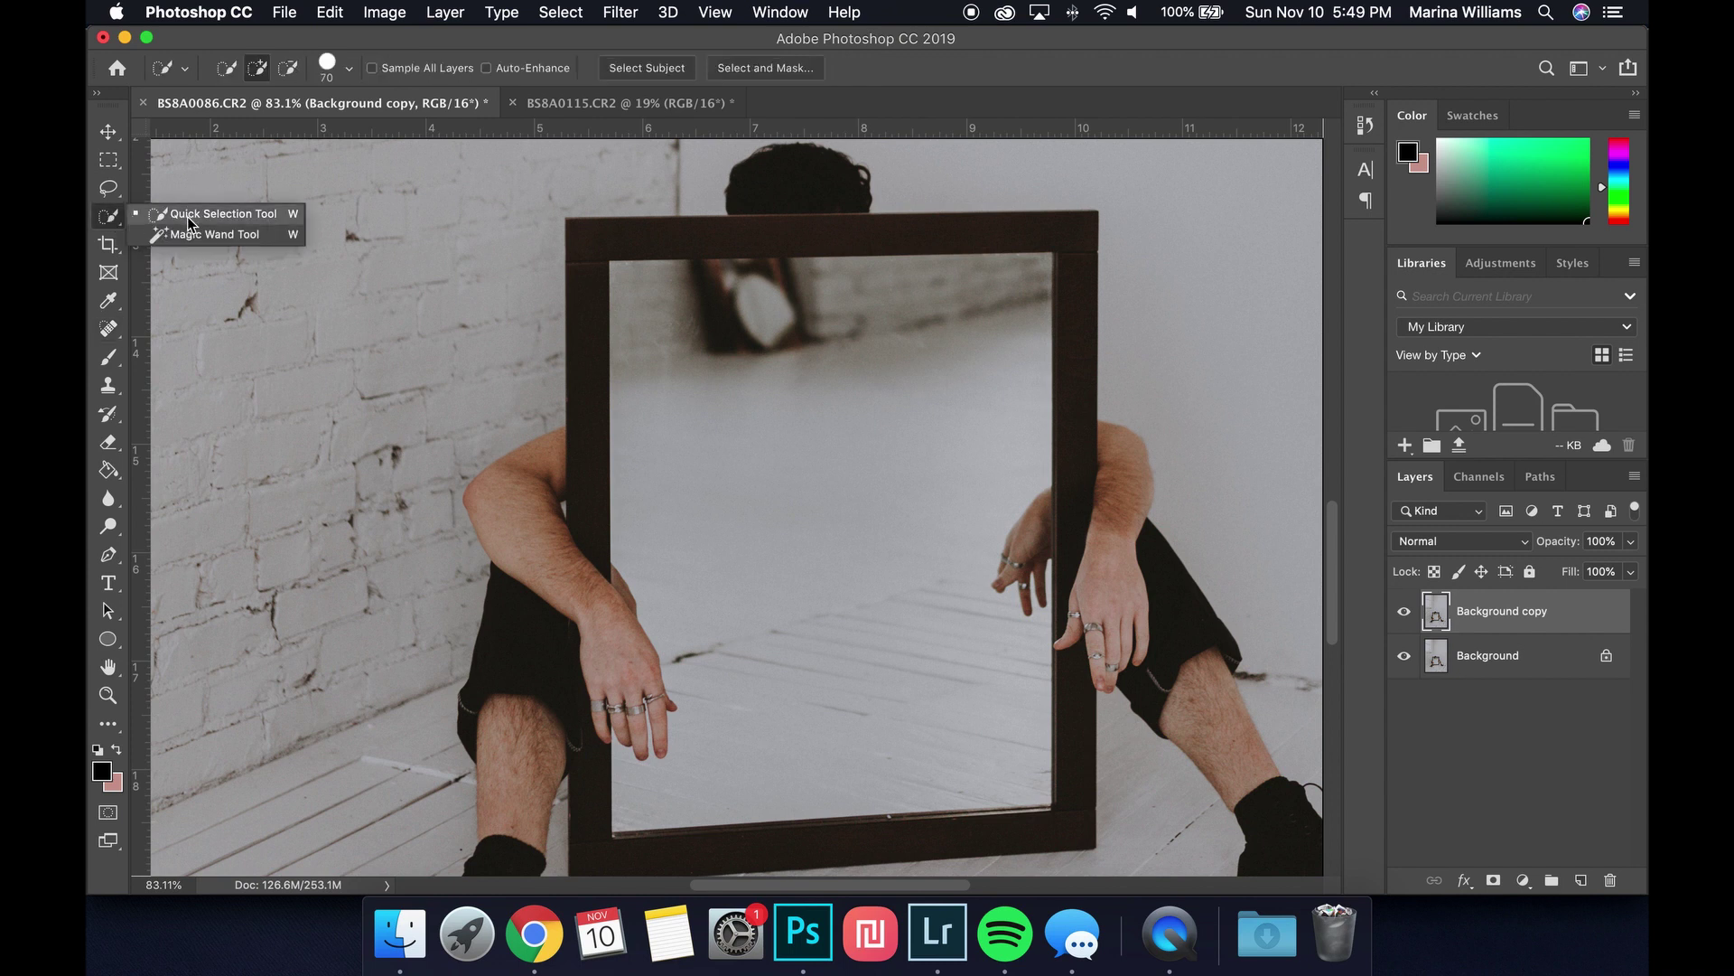
left_click(245, 221)
scroll(244, 221, "down", 1)
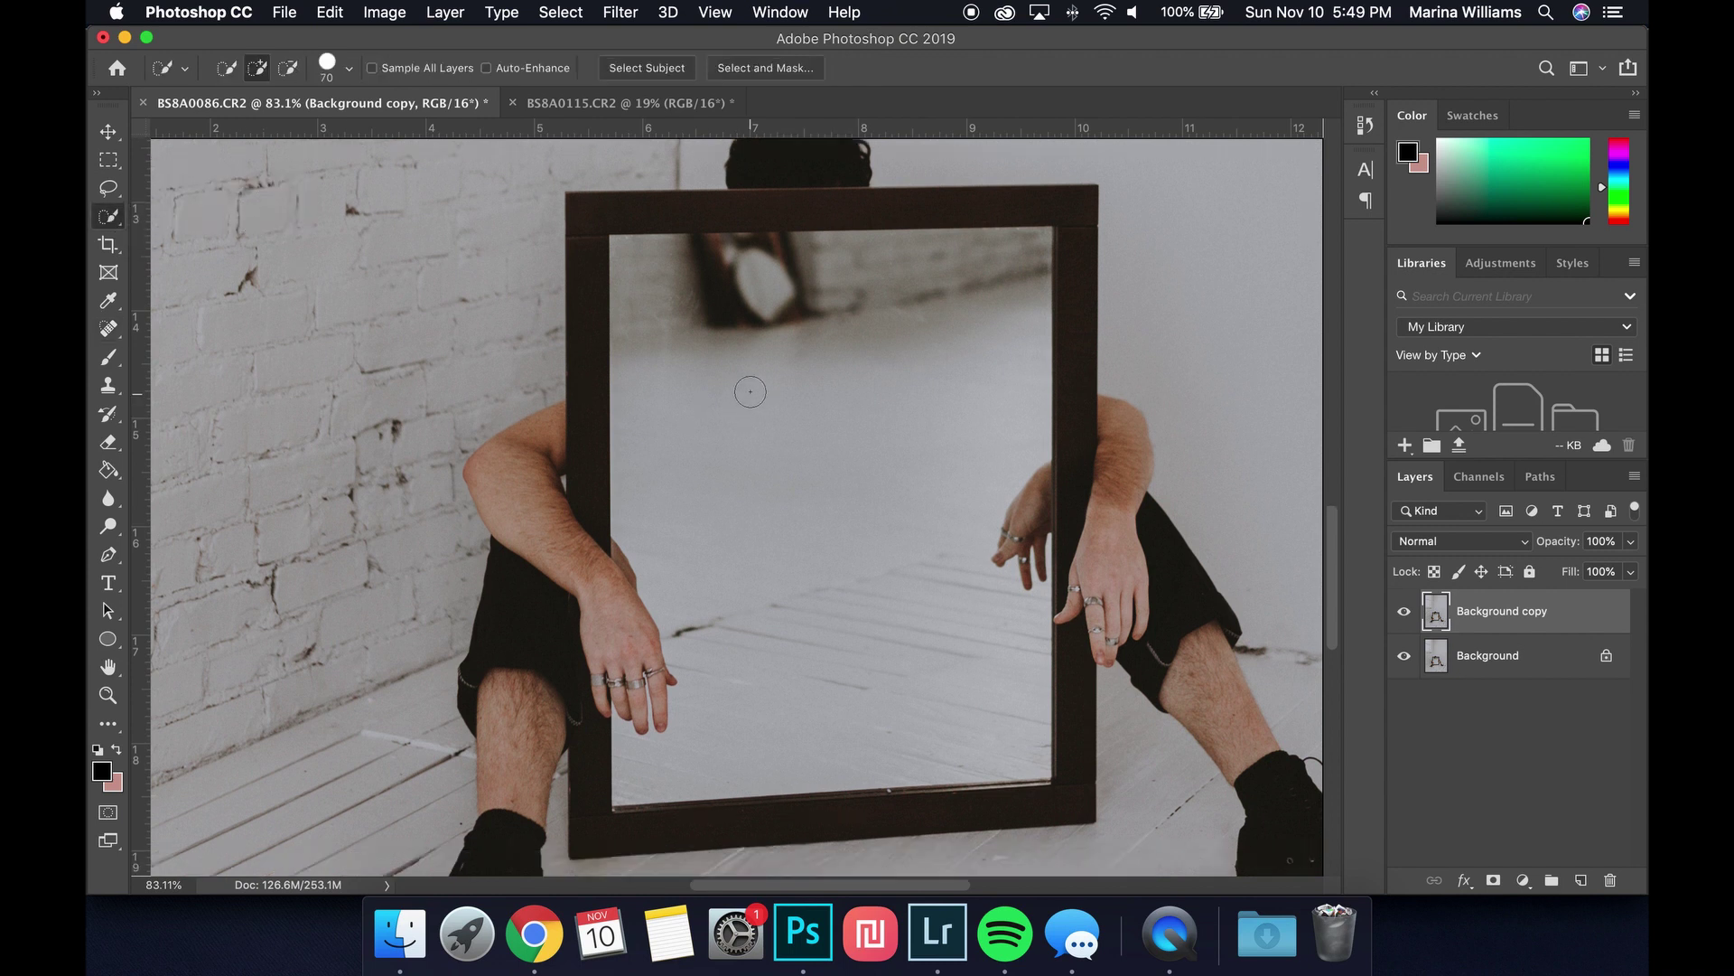
left_click(185, 68)
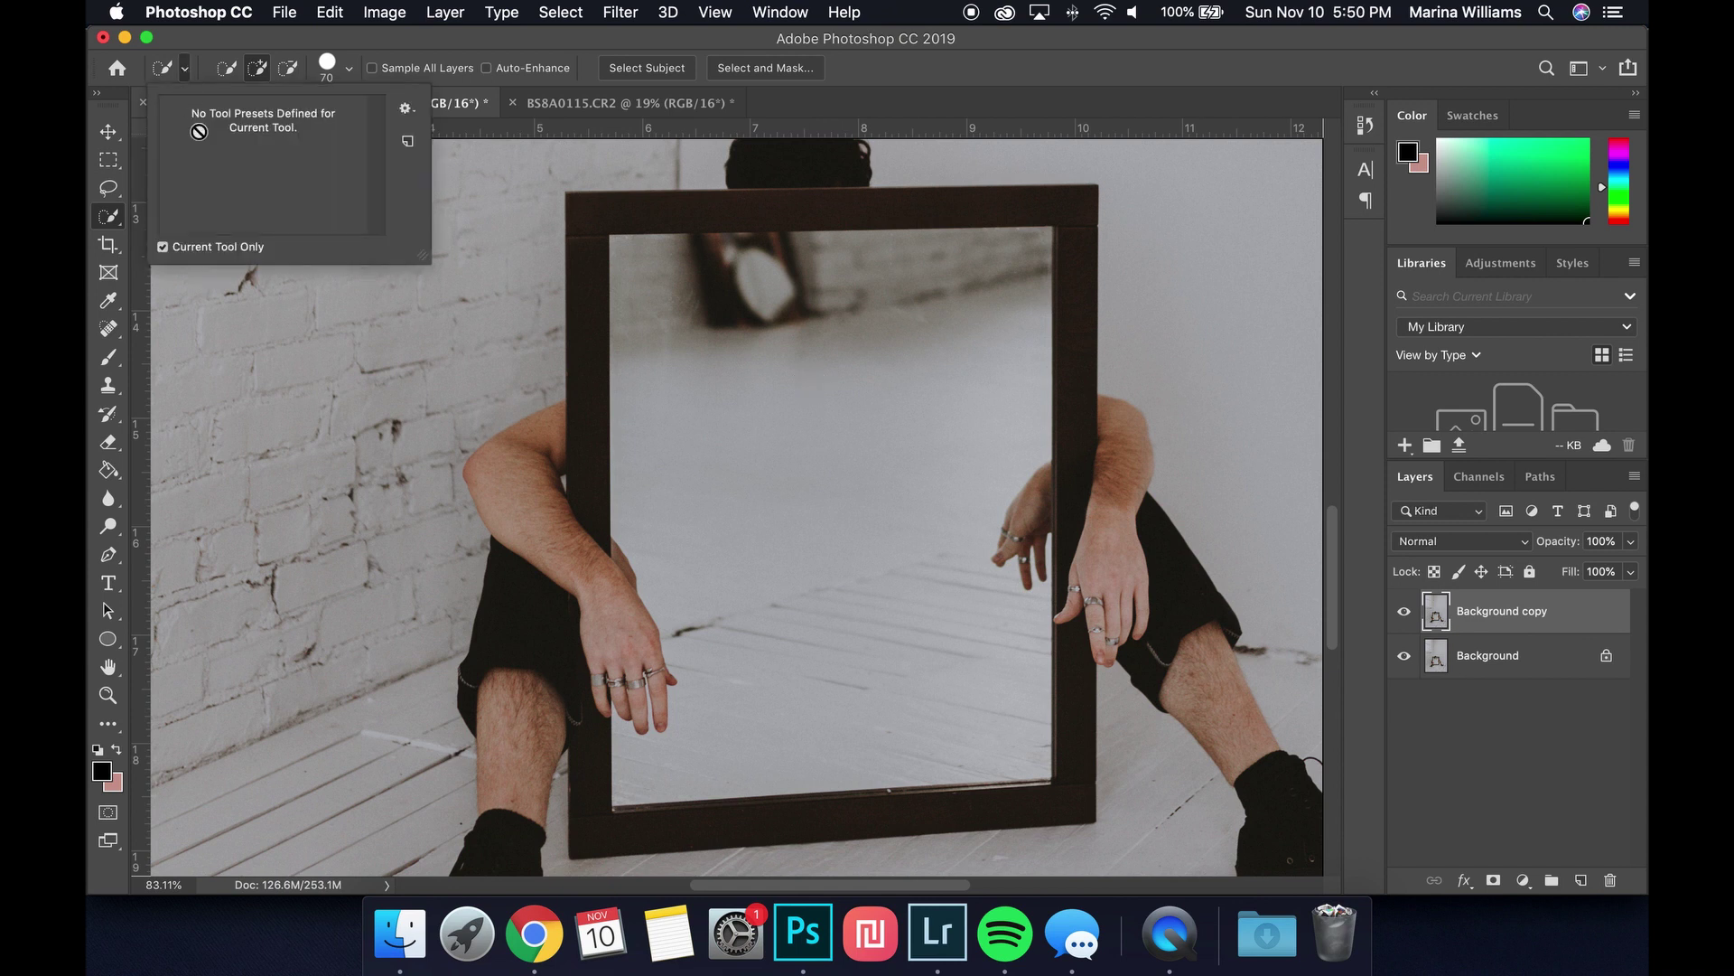
left_click(186, 70)
left_click(349, 69)
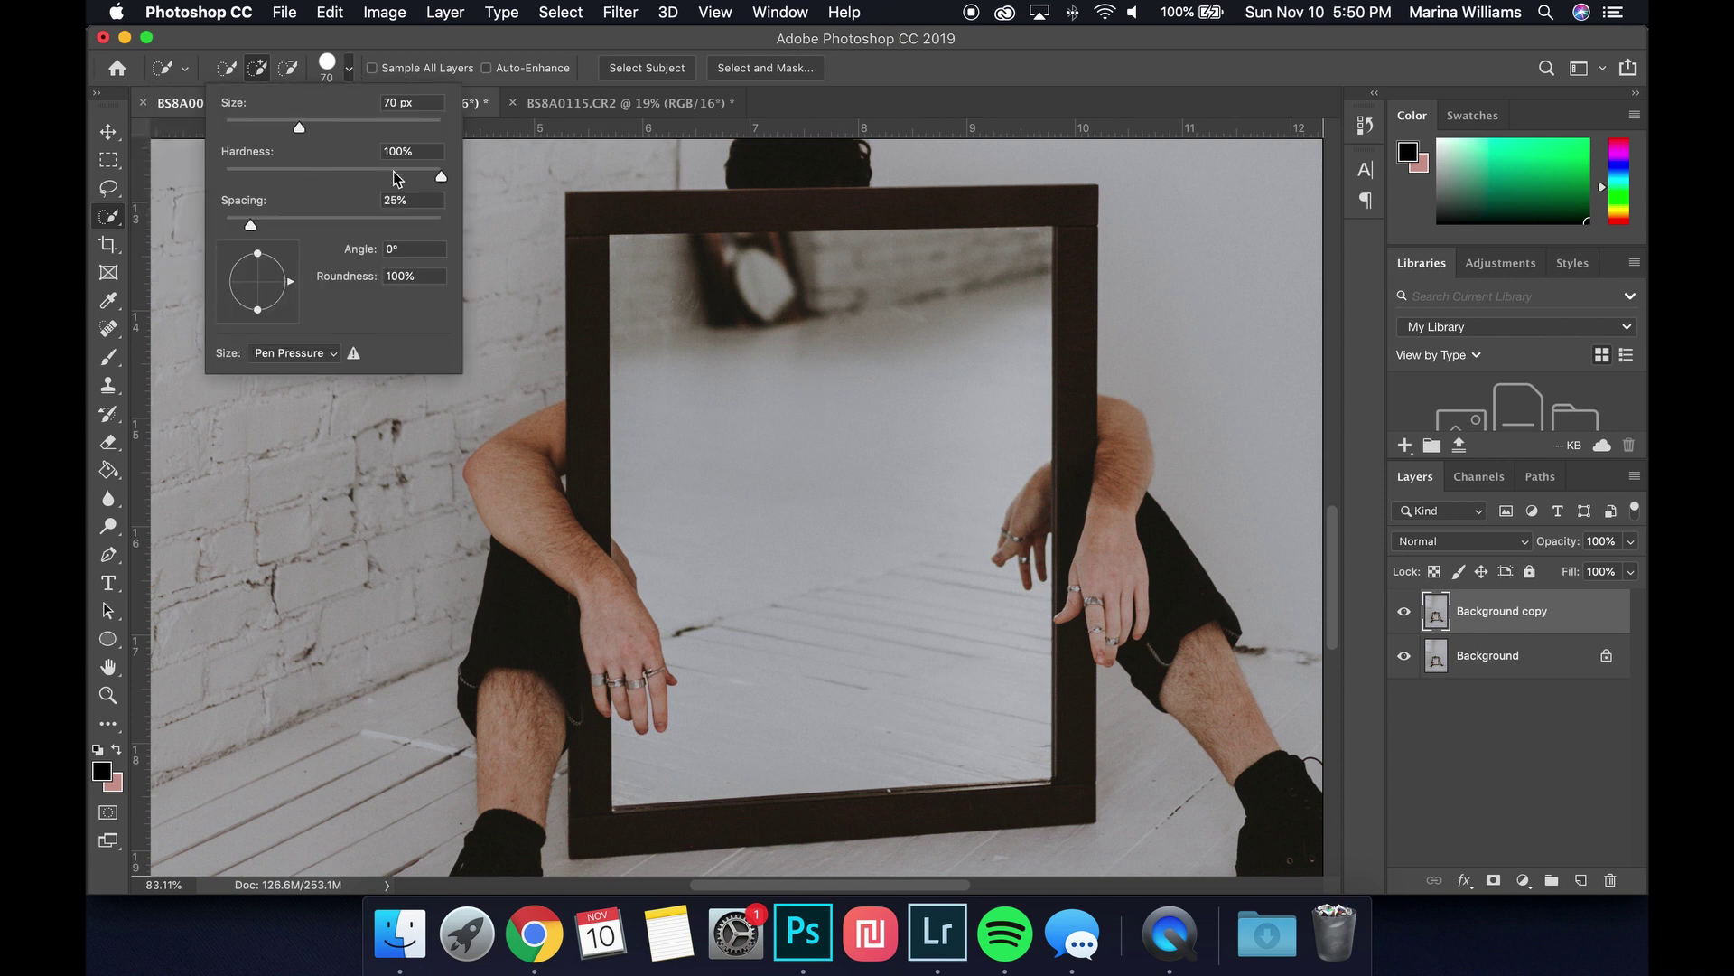
left_click(356, 76)
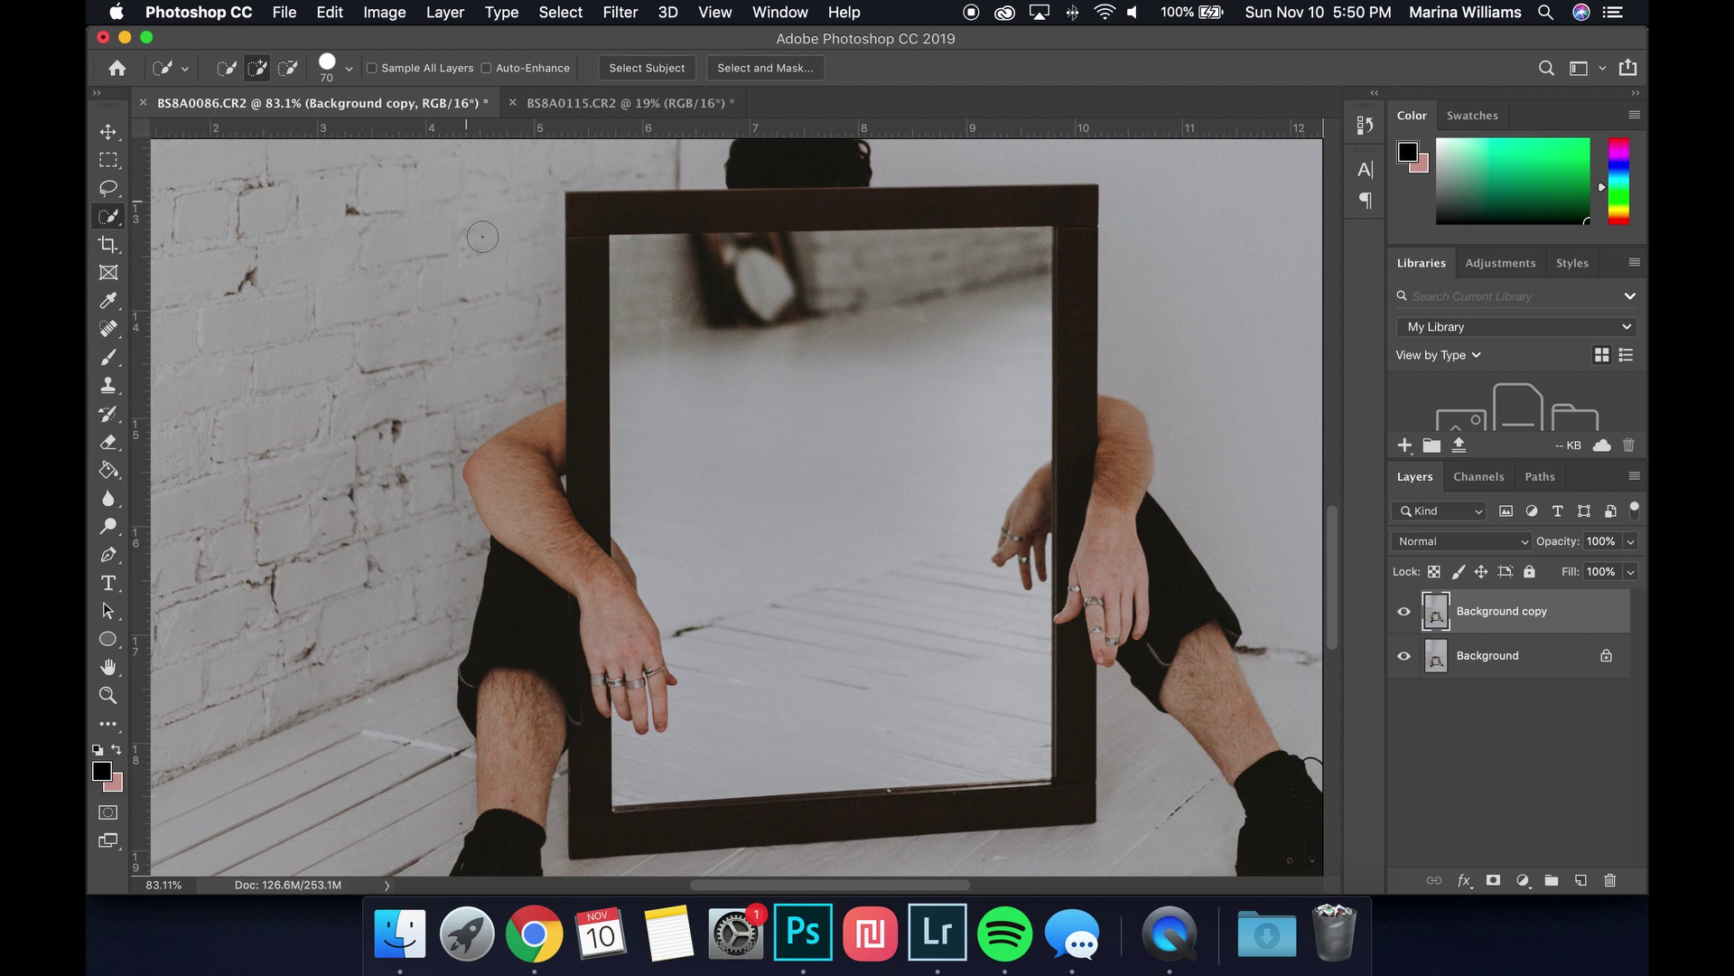
With a 50 px Quick Selection brush, select the mirror glass including its top notch and top-left edge
key("bracketleft")
key("bracketleft")
left_click(650, 267)
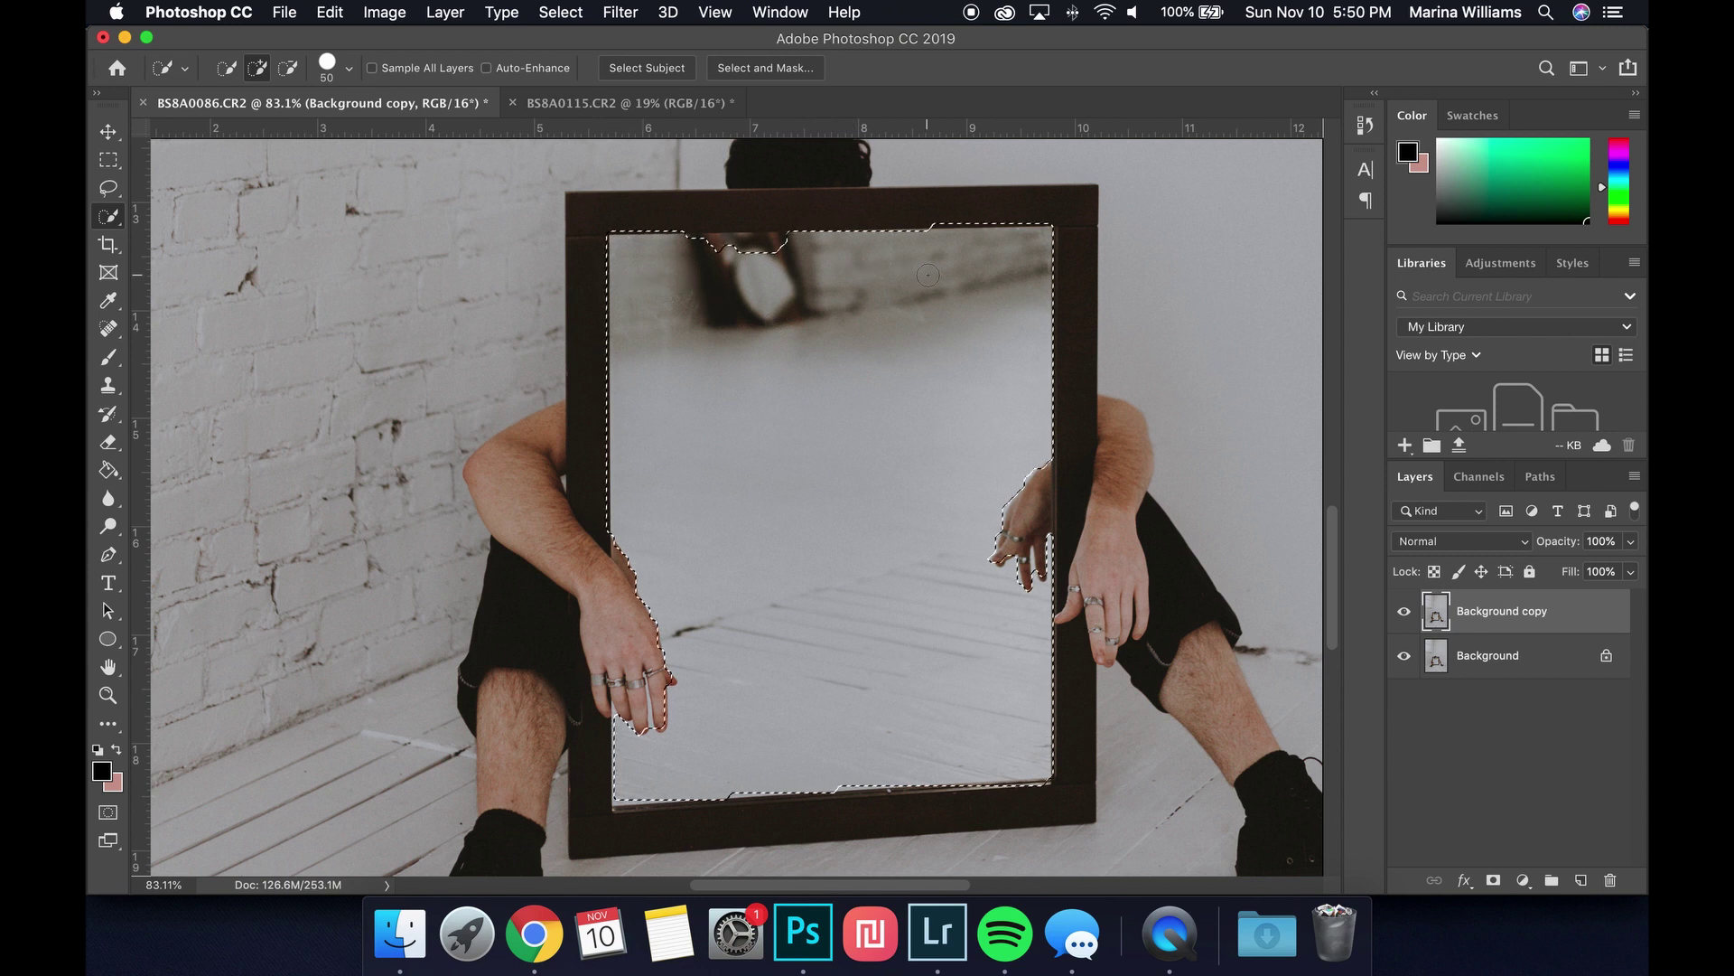
left_click(694, 251)
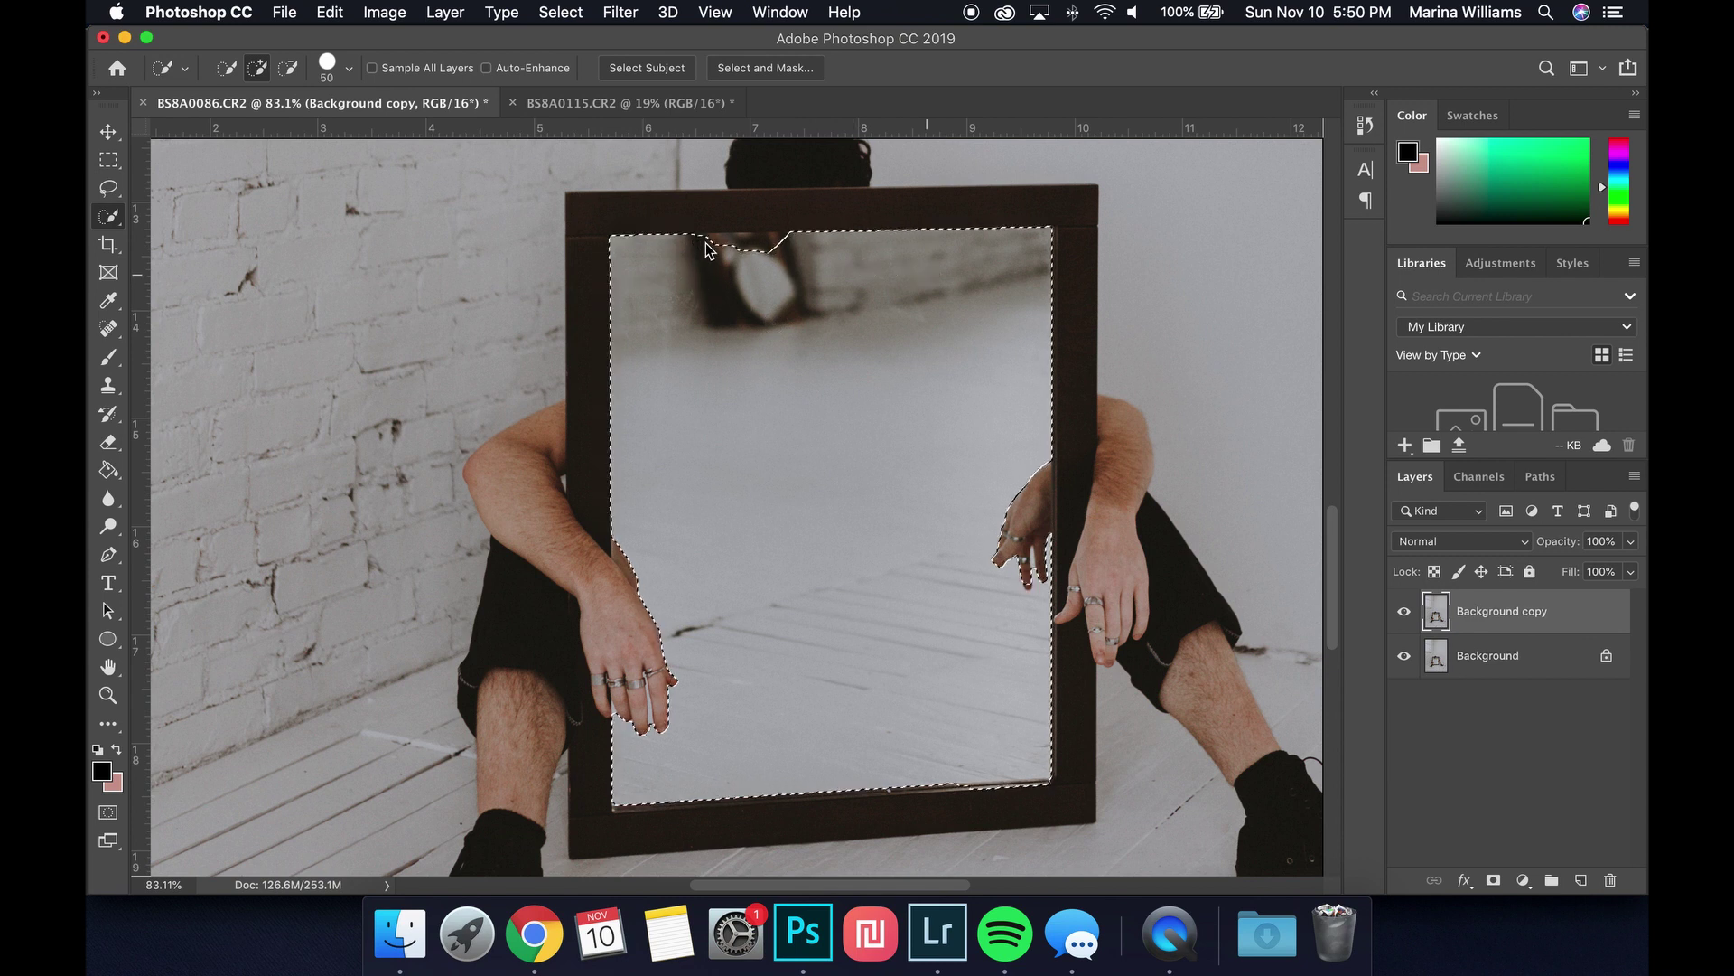
left_click(788, 248)
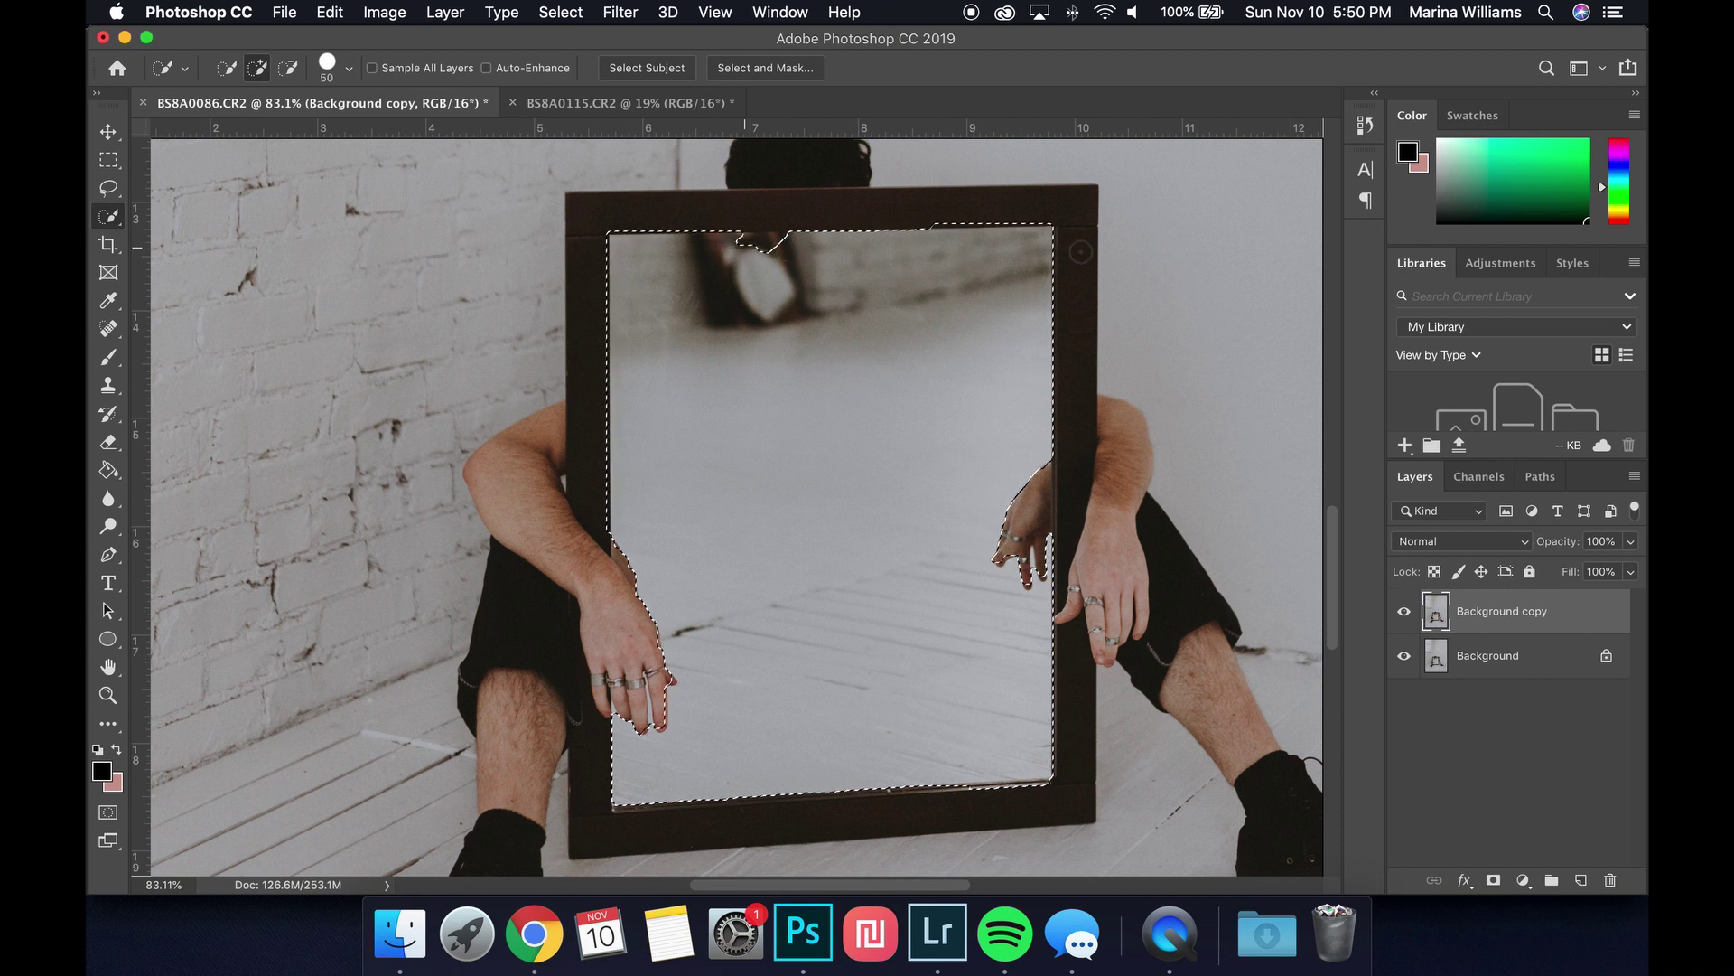
scroll(793, 469, "down", 5)
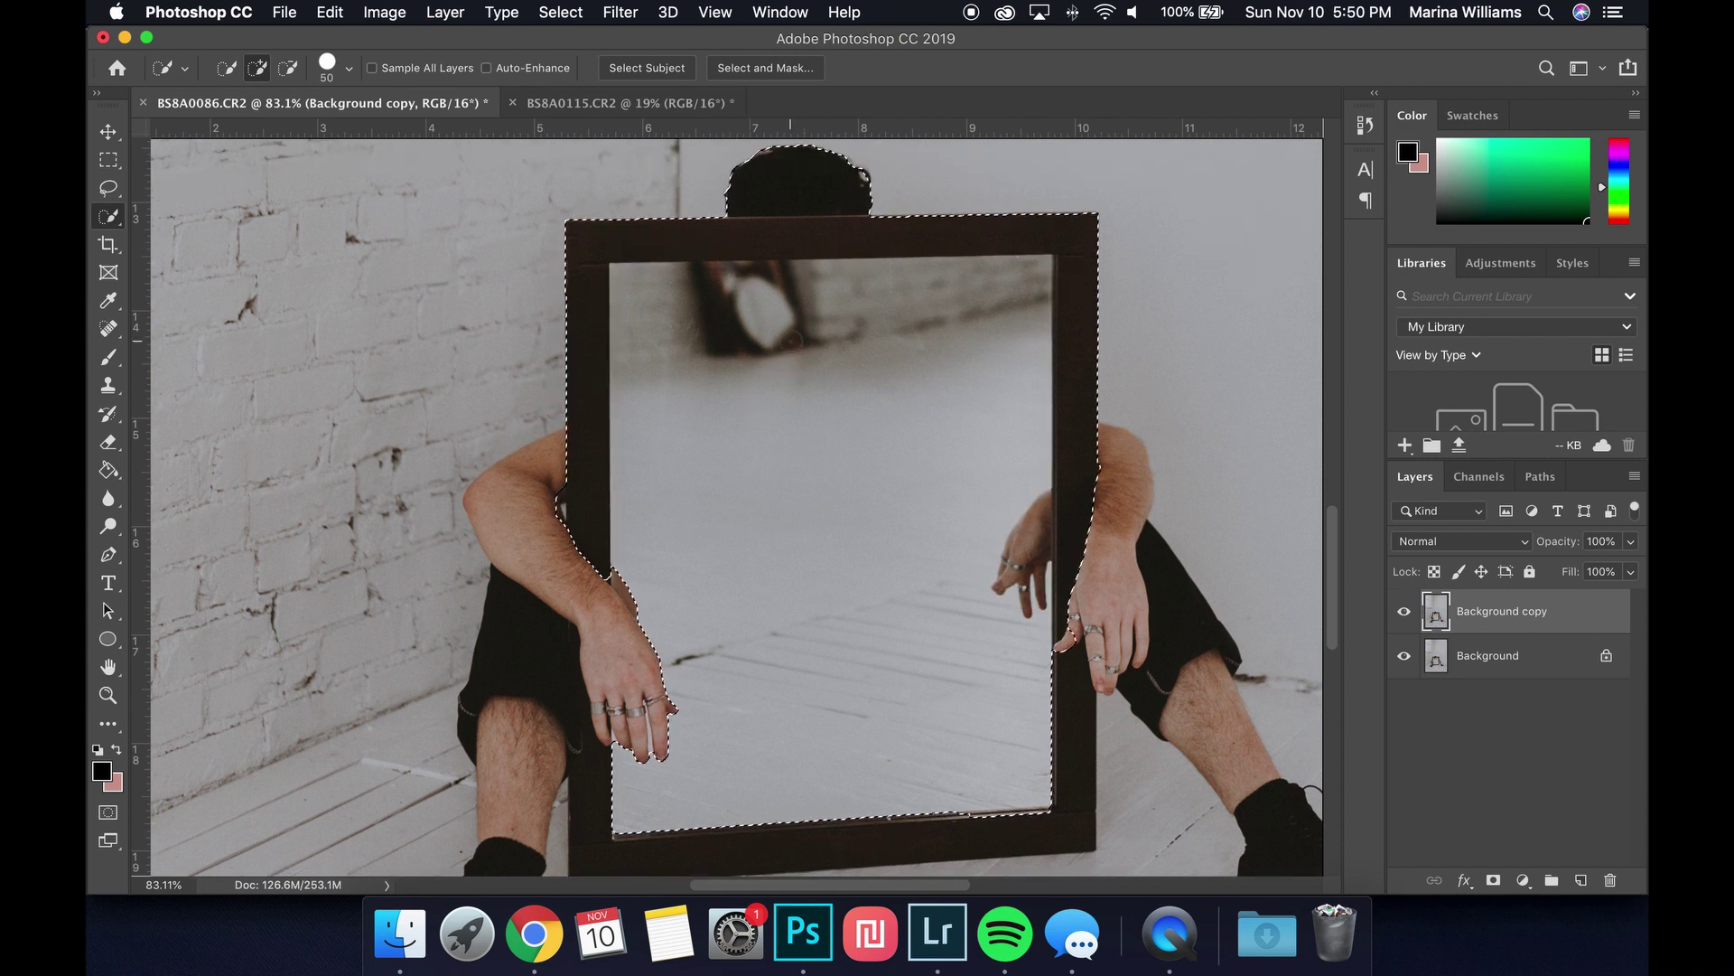
scroll(790, 341, "up", 2)
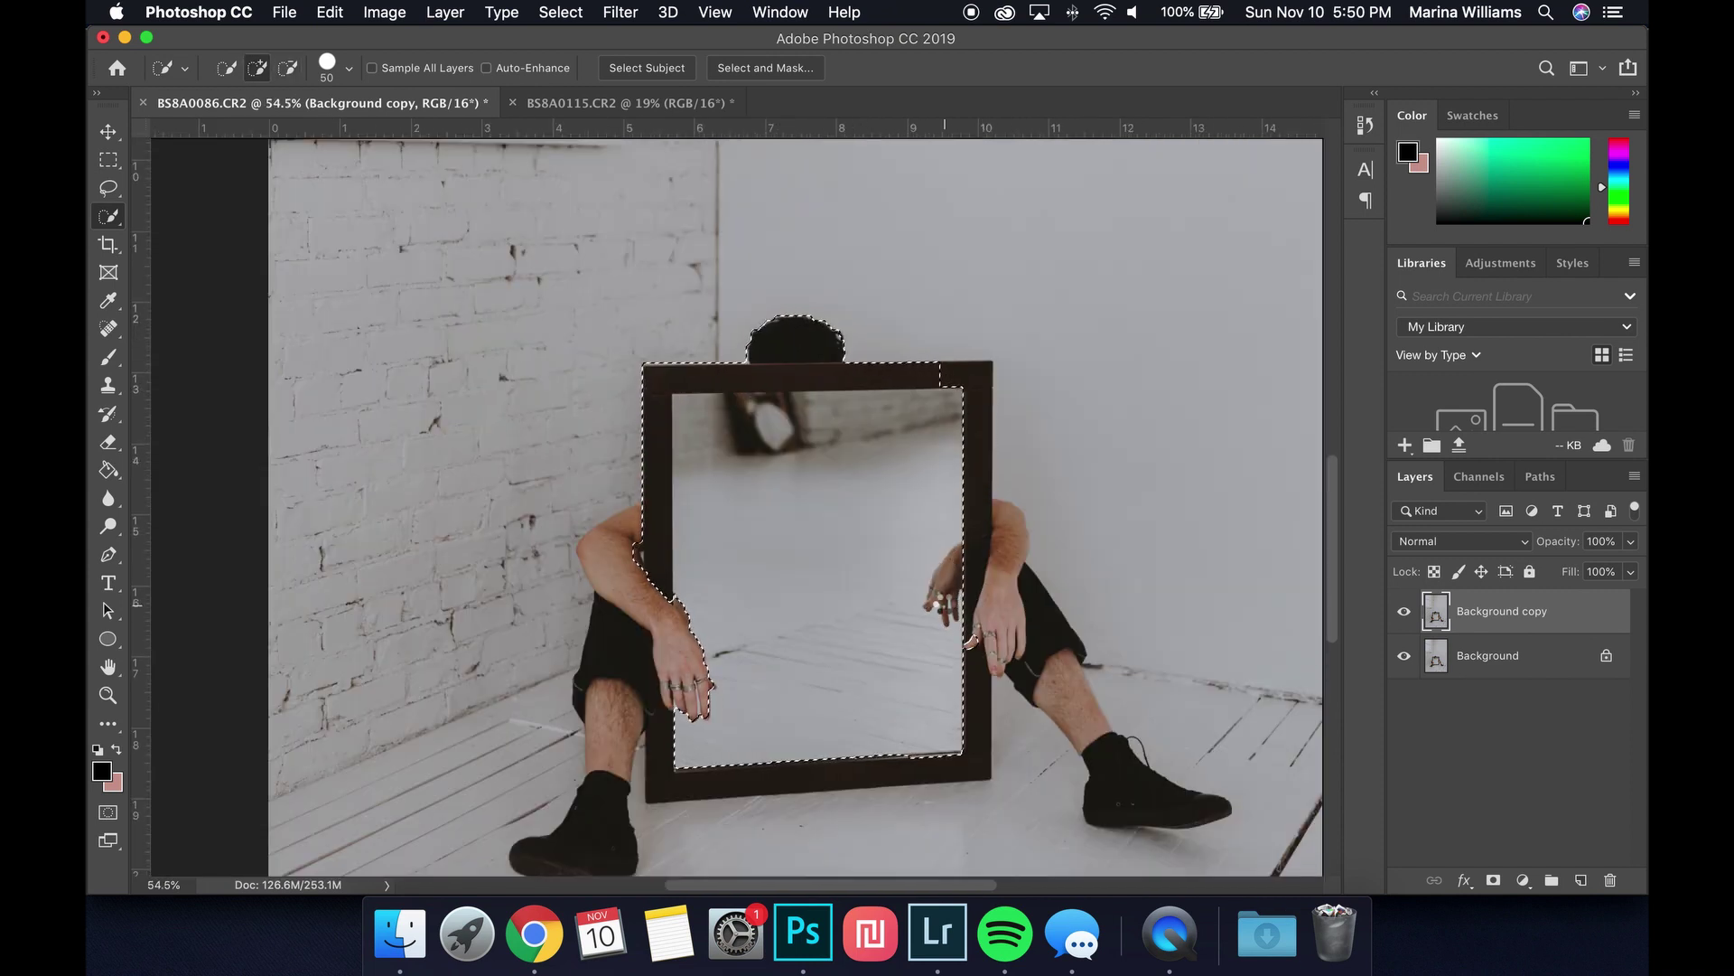
scroll(691, 612, "up", 6)
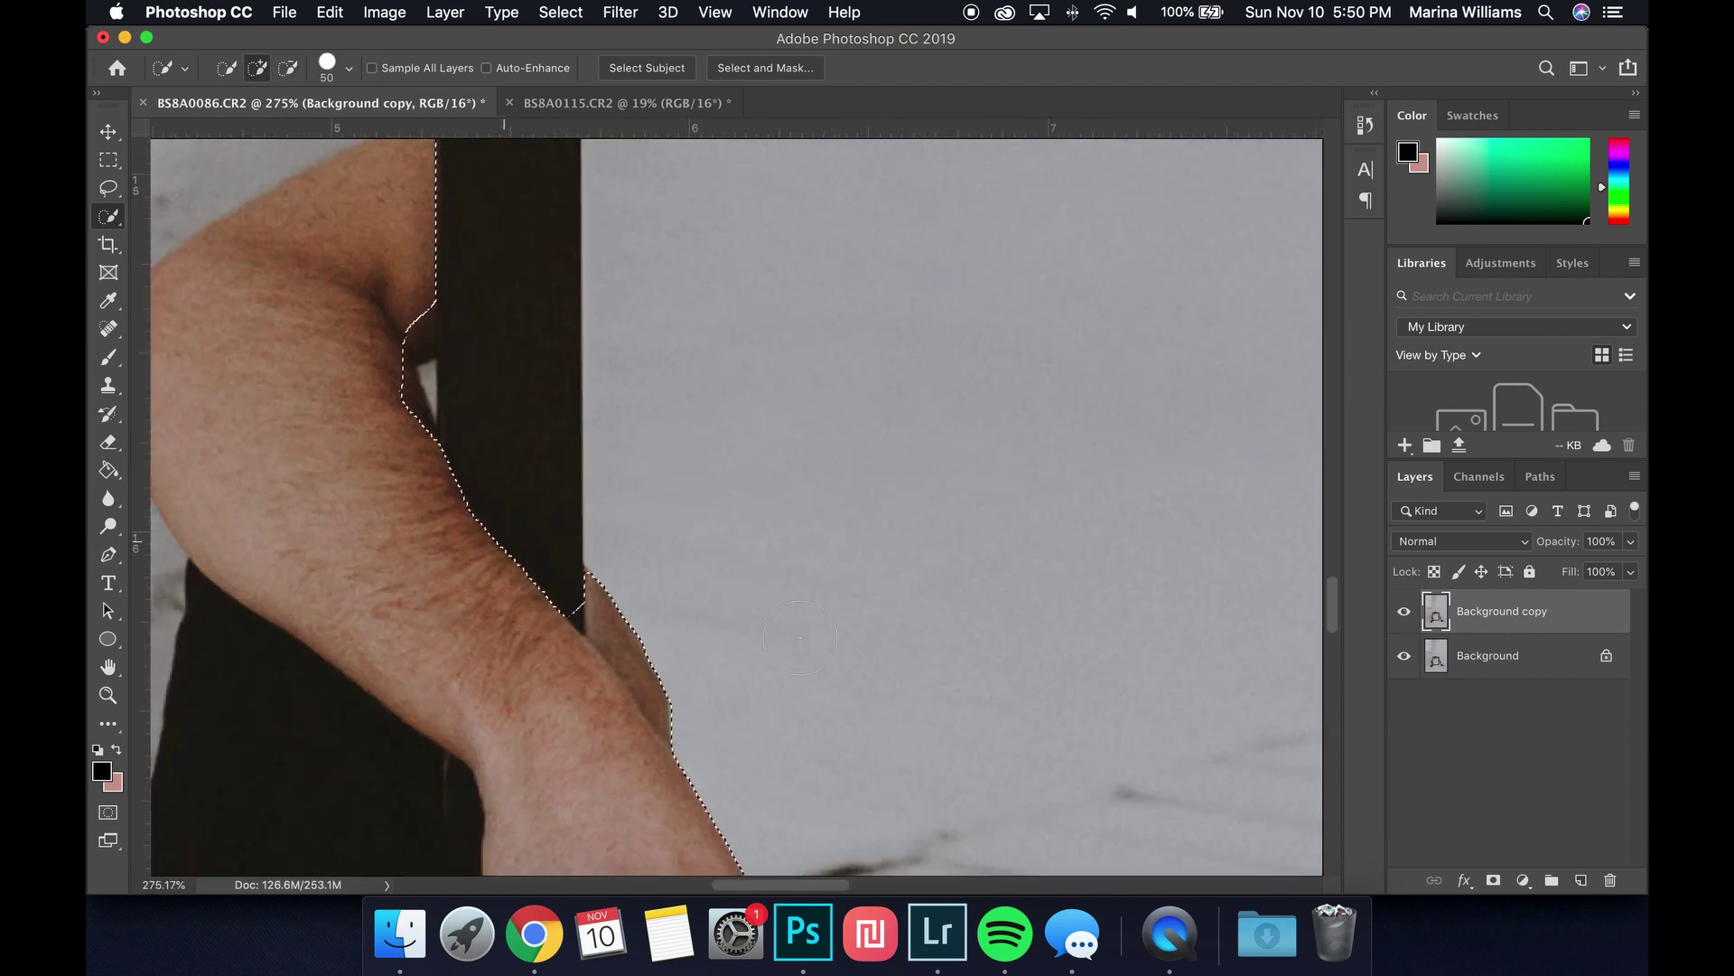
scroll(662, 610, "down", 2)
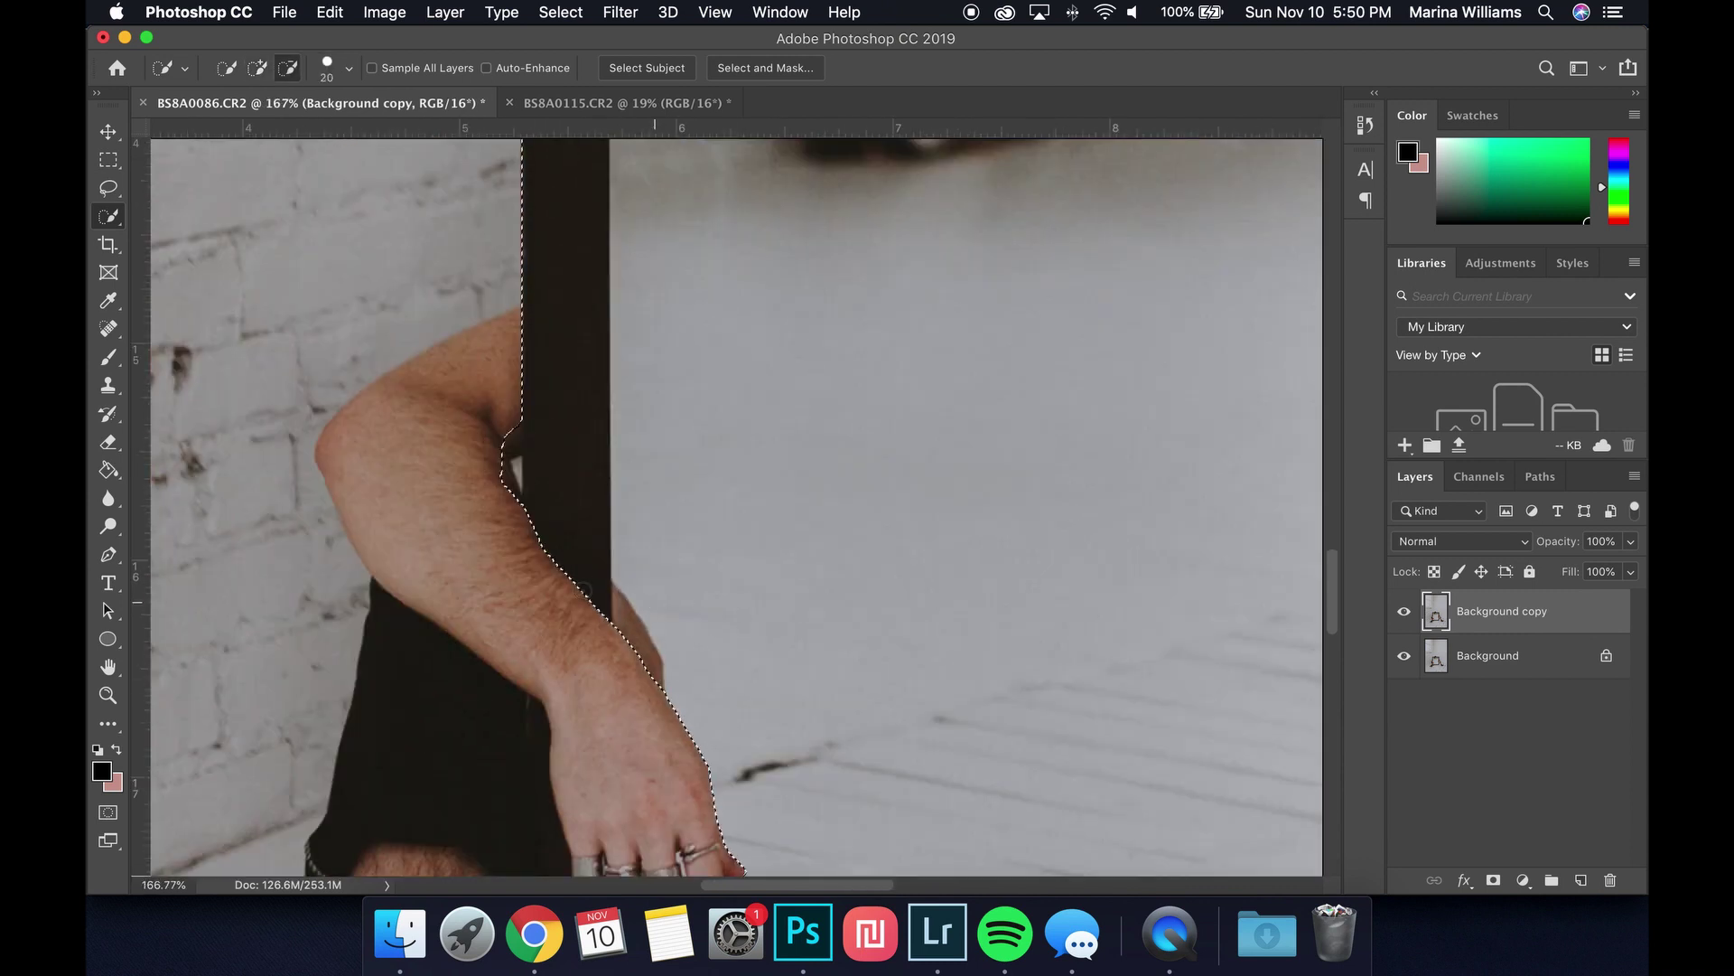
With a smaller brush, align the selection to the frame's right side and subtract the left hand
key("bracketleft")
key("bracketleft")
key("bracketleft")
left_click_drag(614, 349, 600, 588)
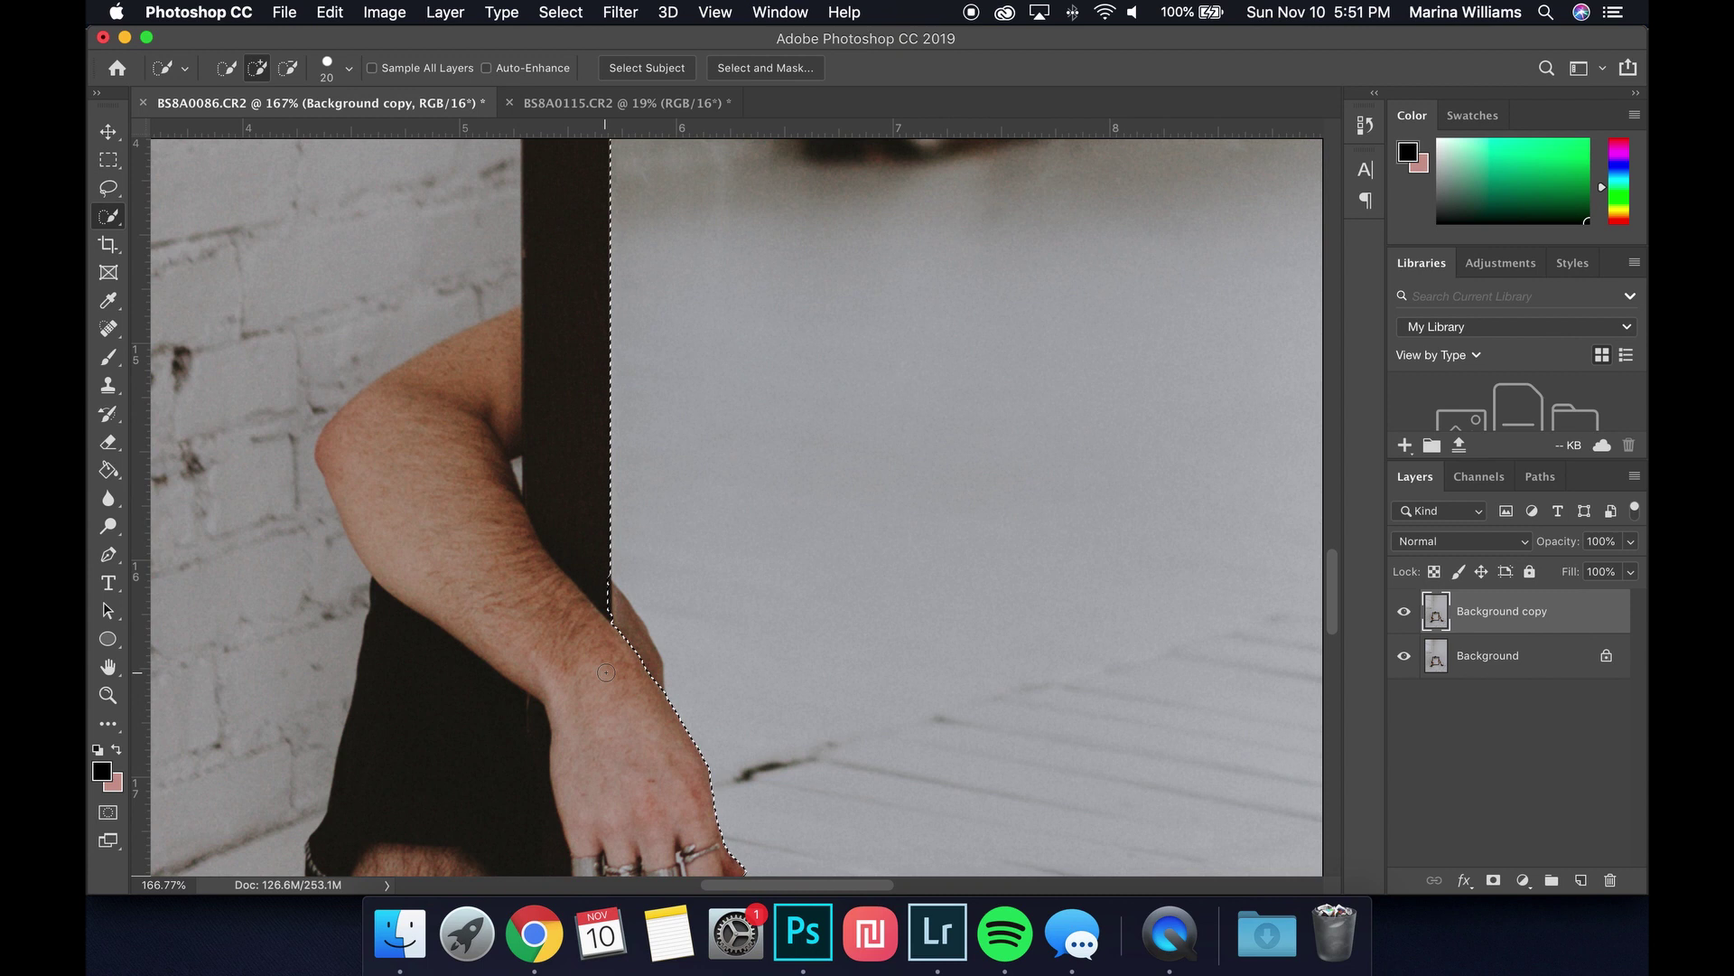
scroll(600, 645, "up", 5)
scroll(766, 294, "down", 2)
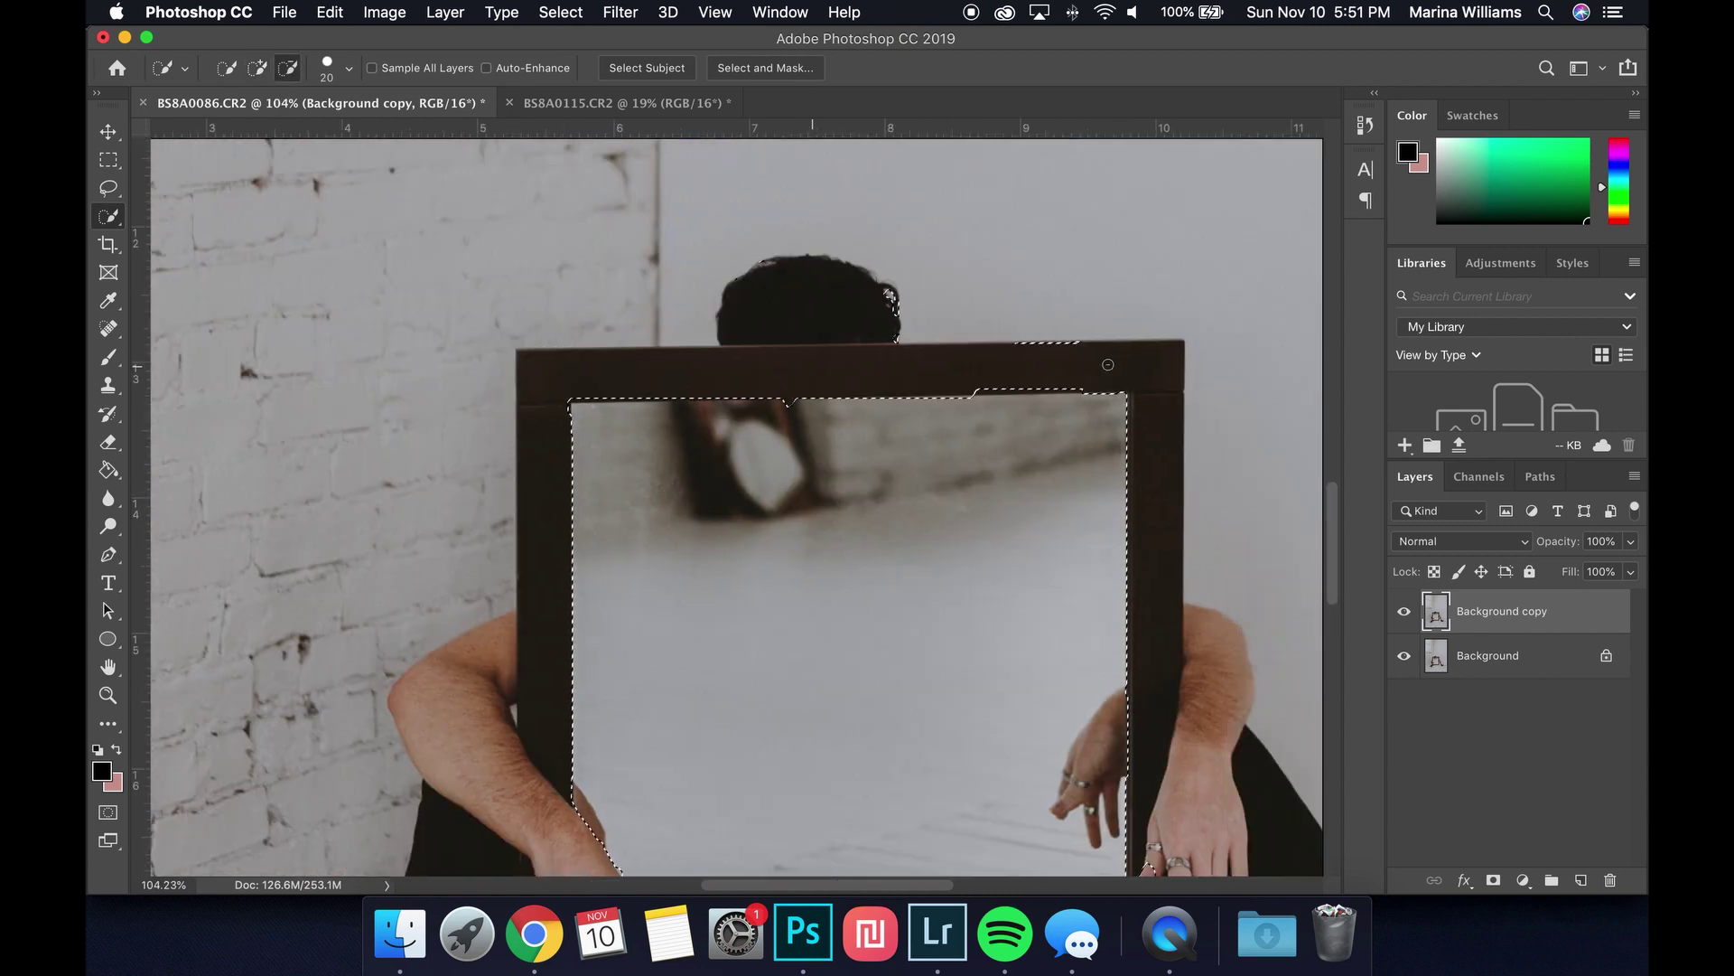
scroll(868, 380, "down", 2)
scroll(948, 384, "up", 3)
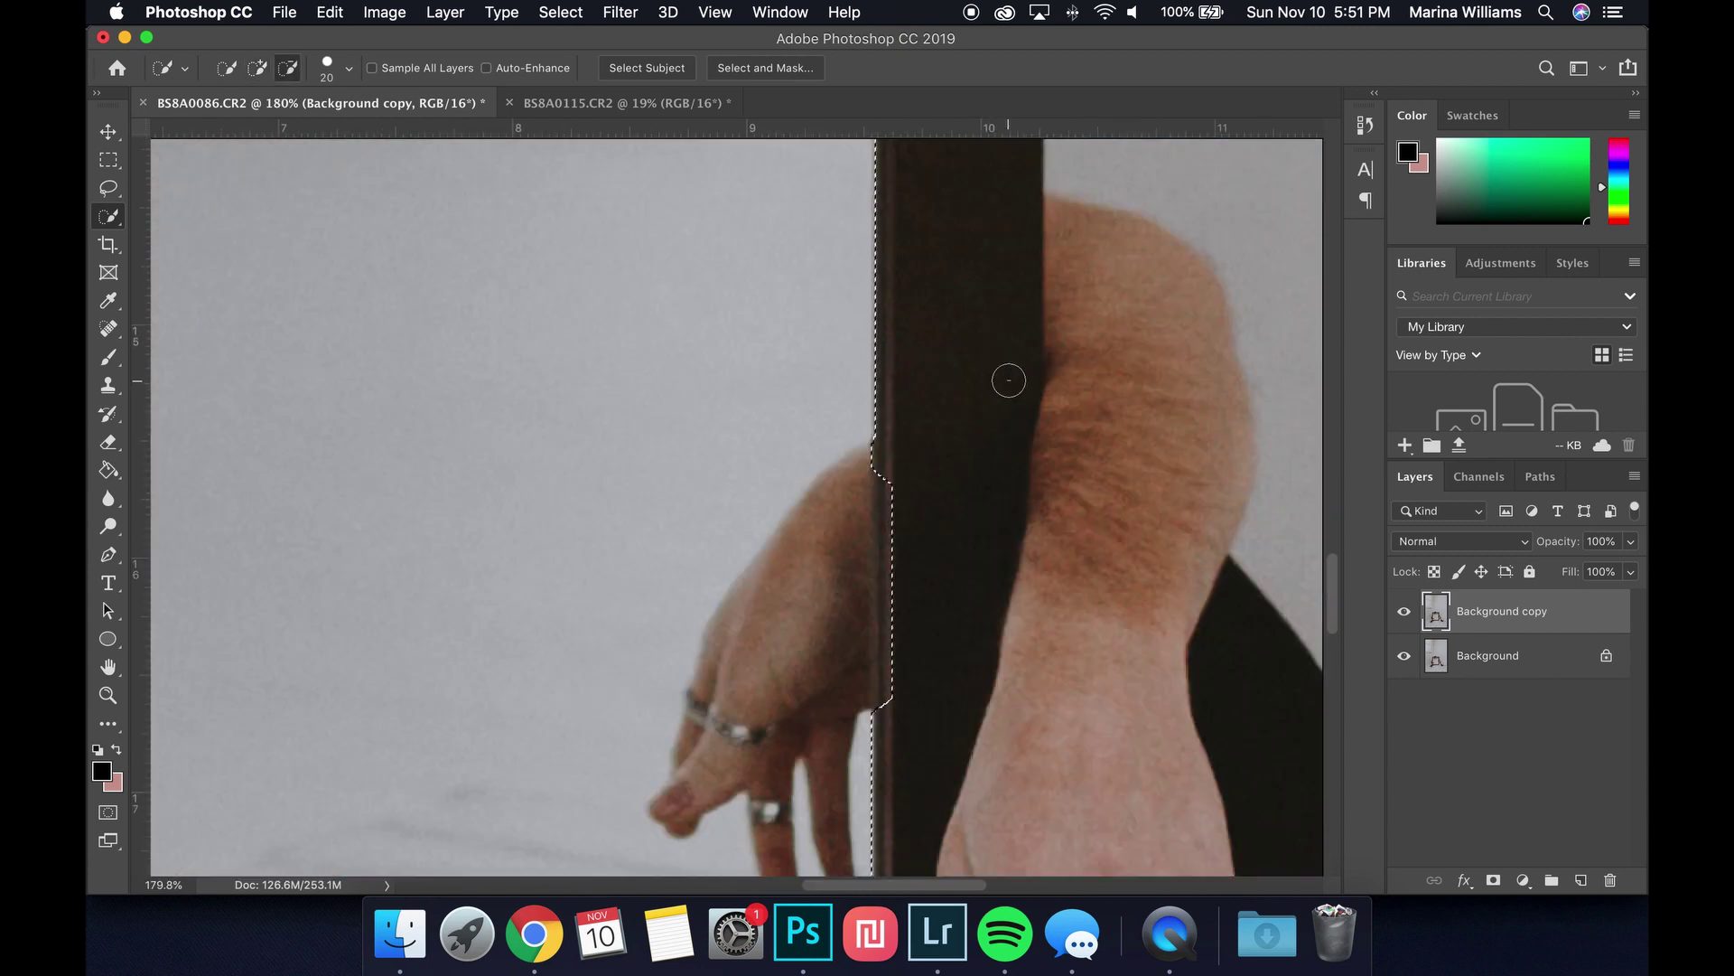
mouse_move(910, 391)
left_mouse_down()
mouse_move(910, 376)
mouse_move(890, 407)
left_mouse_up()
scroll(890, 406, "down", 2)
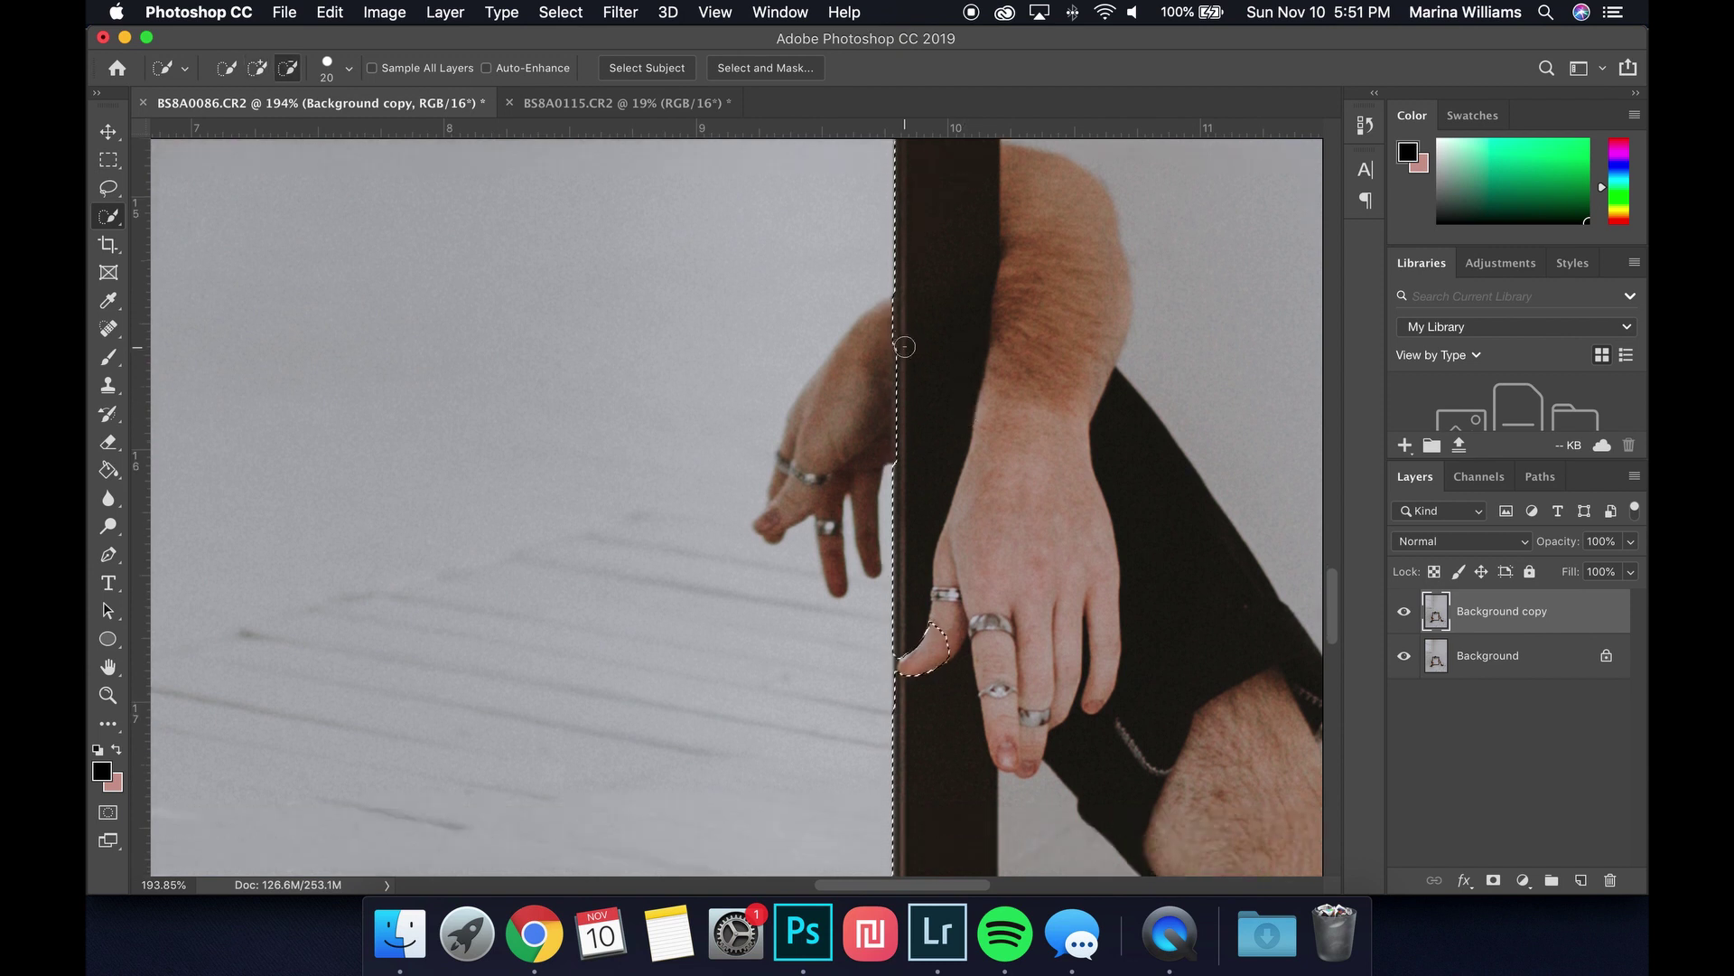
mouse_move(898, 515)
left_mouse_down()
mouse_move(914, 650)
mouse_move(907, 343)
left_mouse_up()
scroll(919, 345, "down", 6)
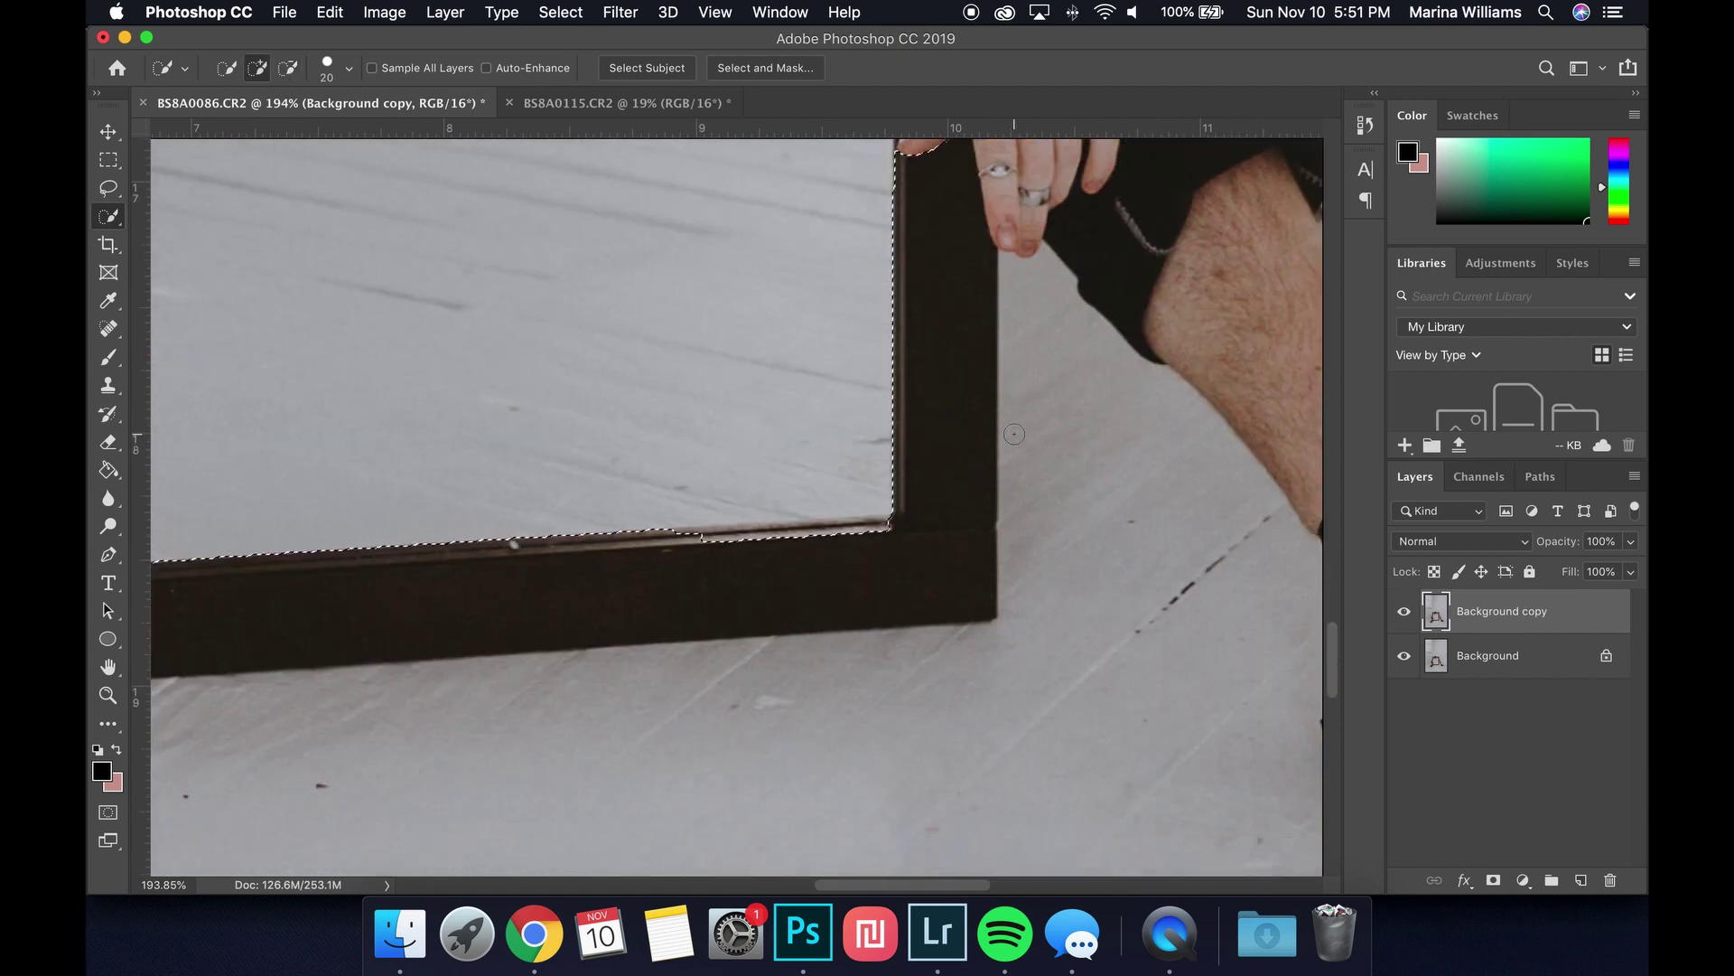
scroll(919, 345, "up", 2)
scroll(916, 344, "down", 3)
scroll(917, 343, "left", 4)
scroll(1071, 588, "left", 3)
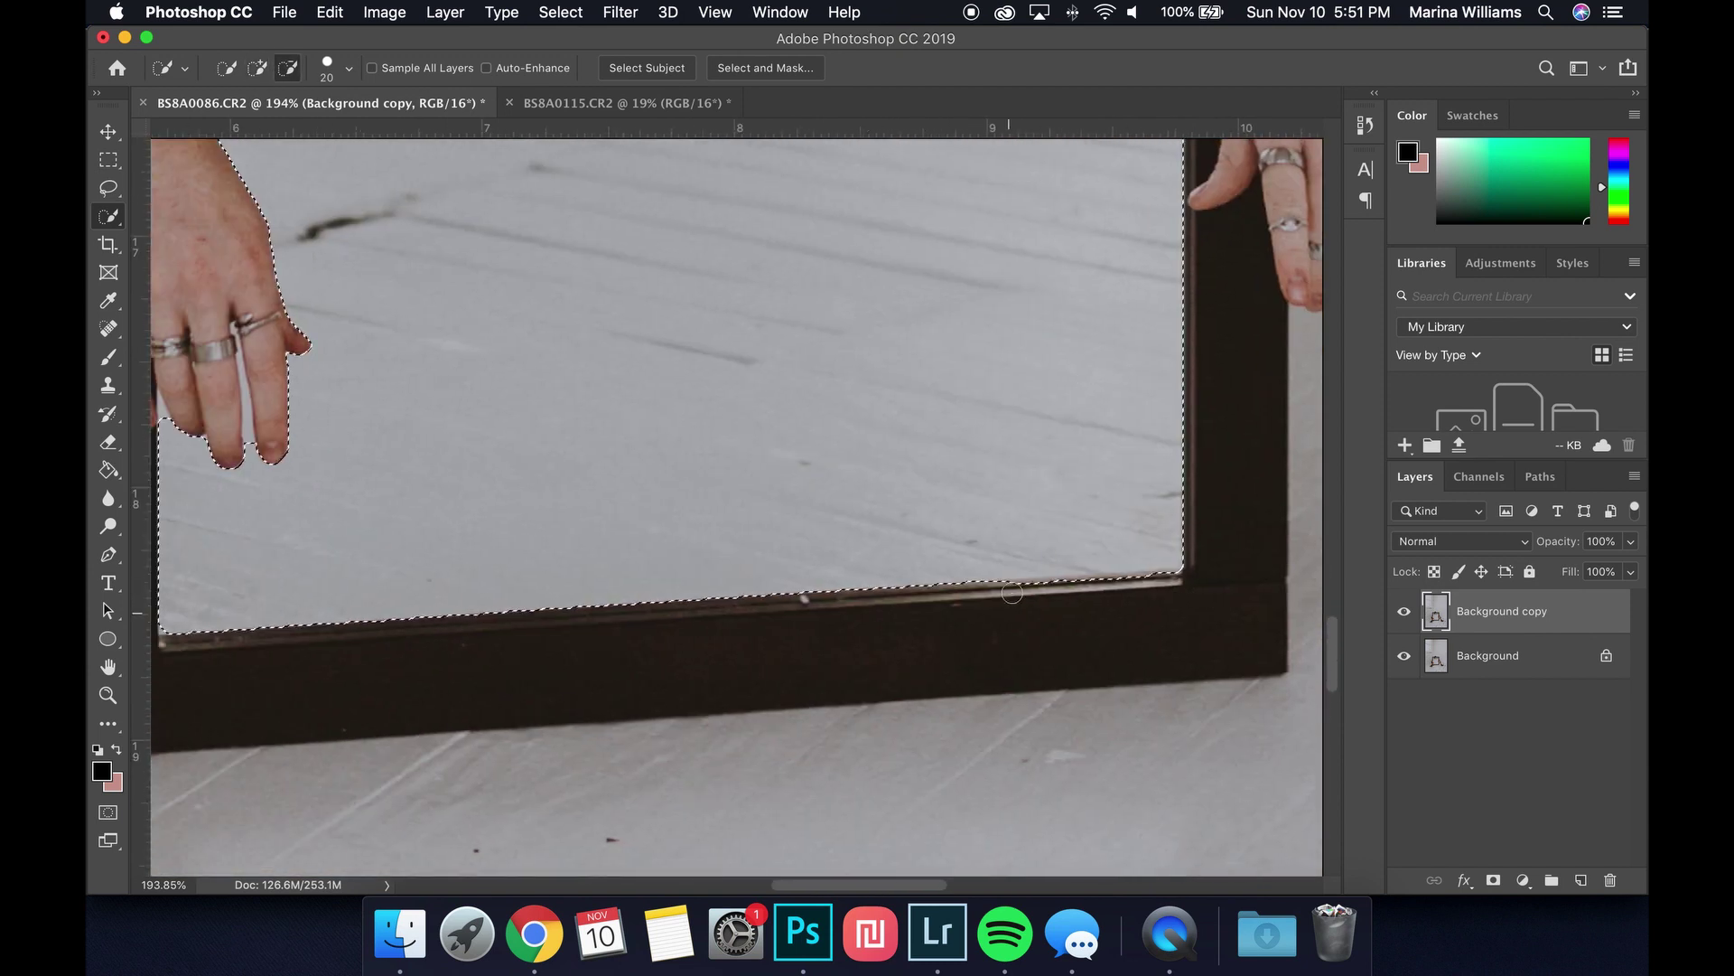
scroll(903, 542, "left", 3)
scroll(408, 680, "up", 6)
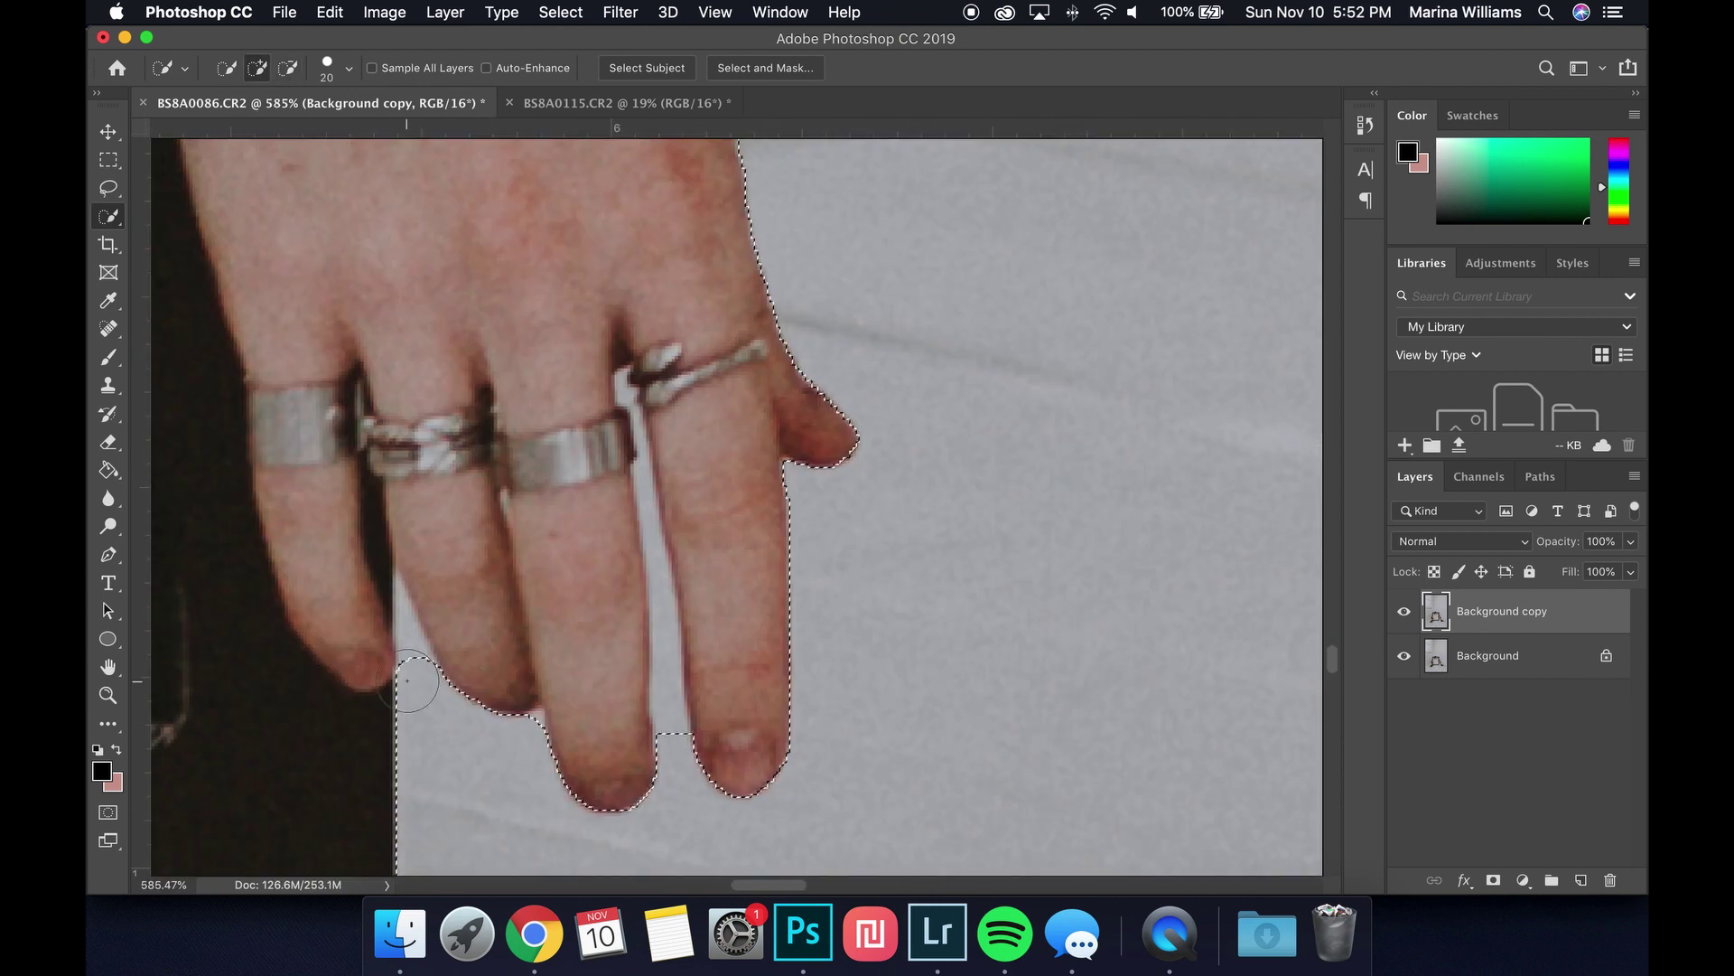
Refine the selection around the fingers, trimming the pinky tip and adding the gaps between fingers
key("bracketleft")
key("bracketleft")
key("bracketleft")
left_click(408, 680, "alt")
left_click_drag(673, 722, 664, 462)
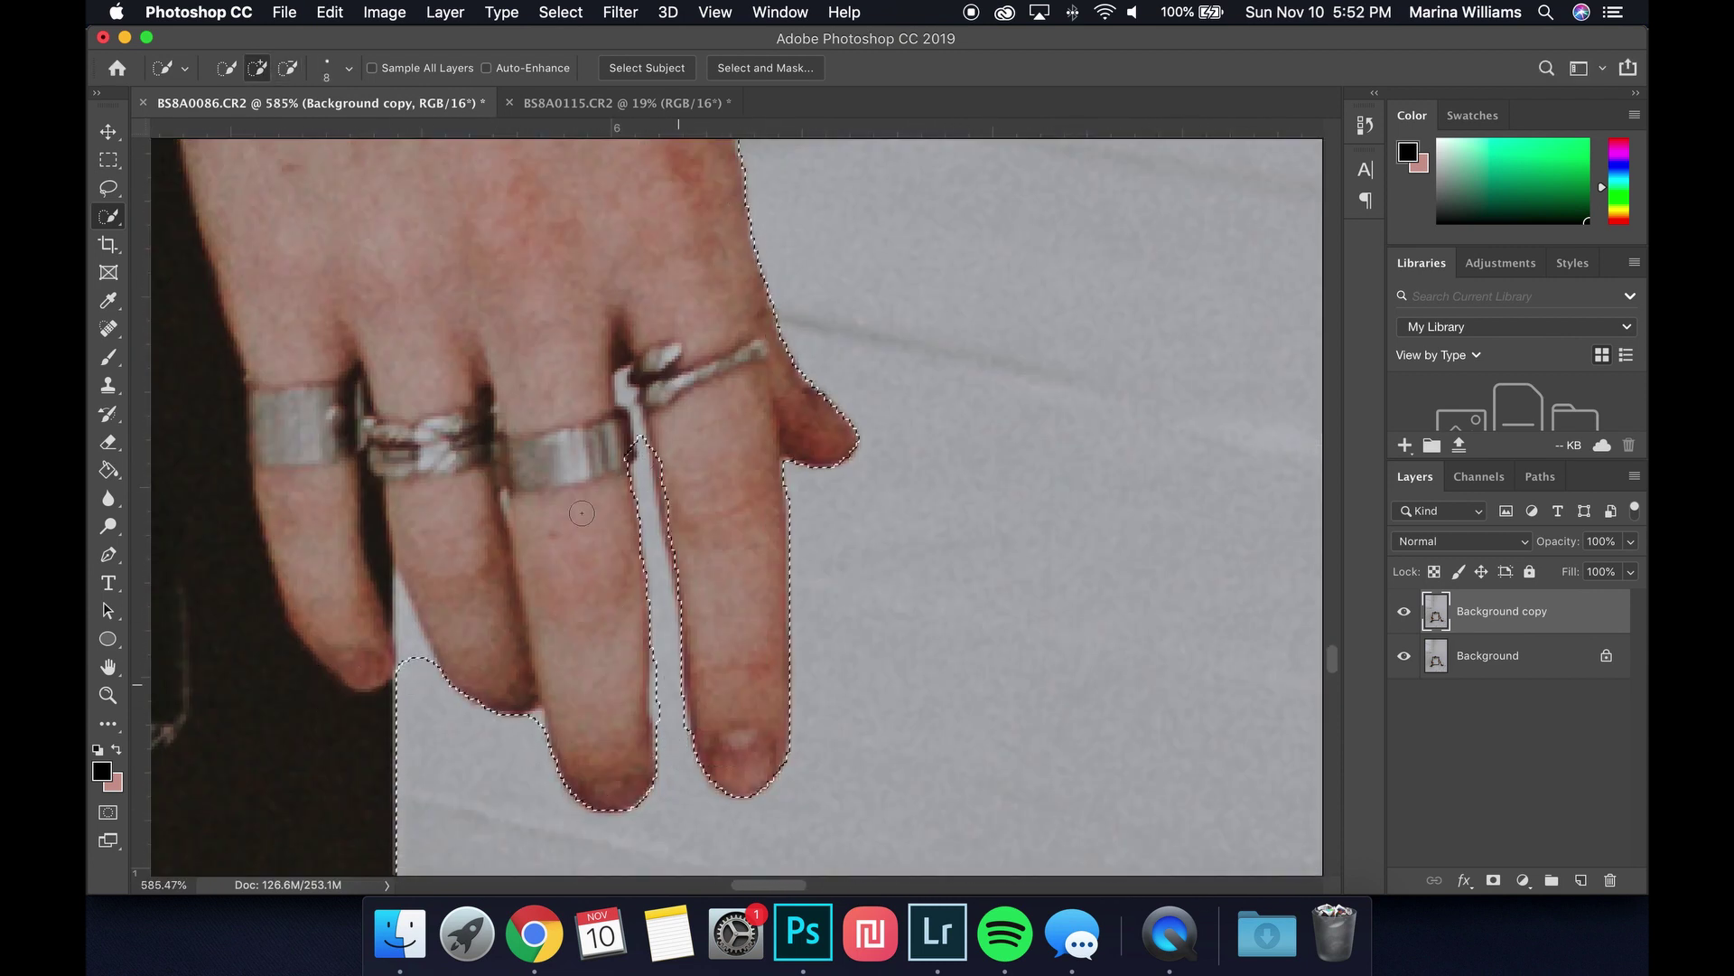
mouse_move(542, 713)
left_mouse_down()
mouse_move(452, 678)
mouse_move(406, 596)
mouse_move(438, 619)
left_mouse_up()
scroll(438, 620, "down", 5)
scroll(463, 424, "up", 4)
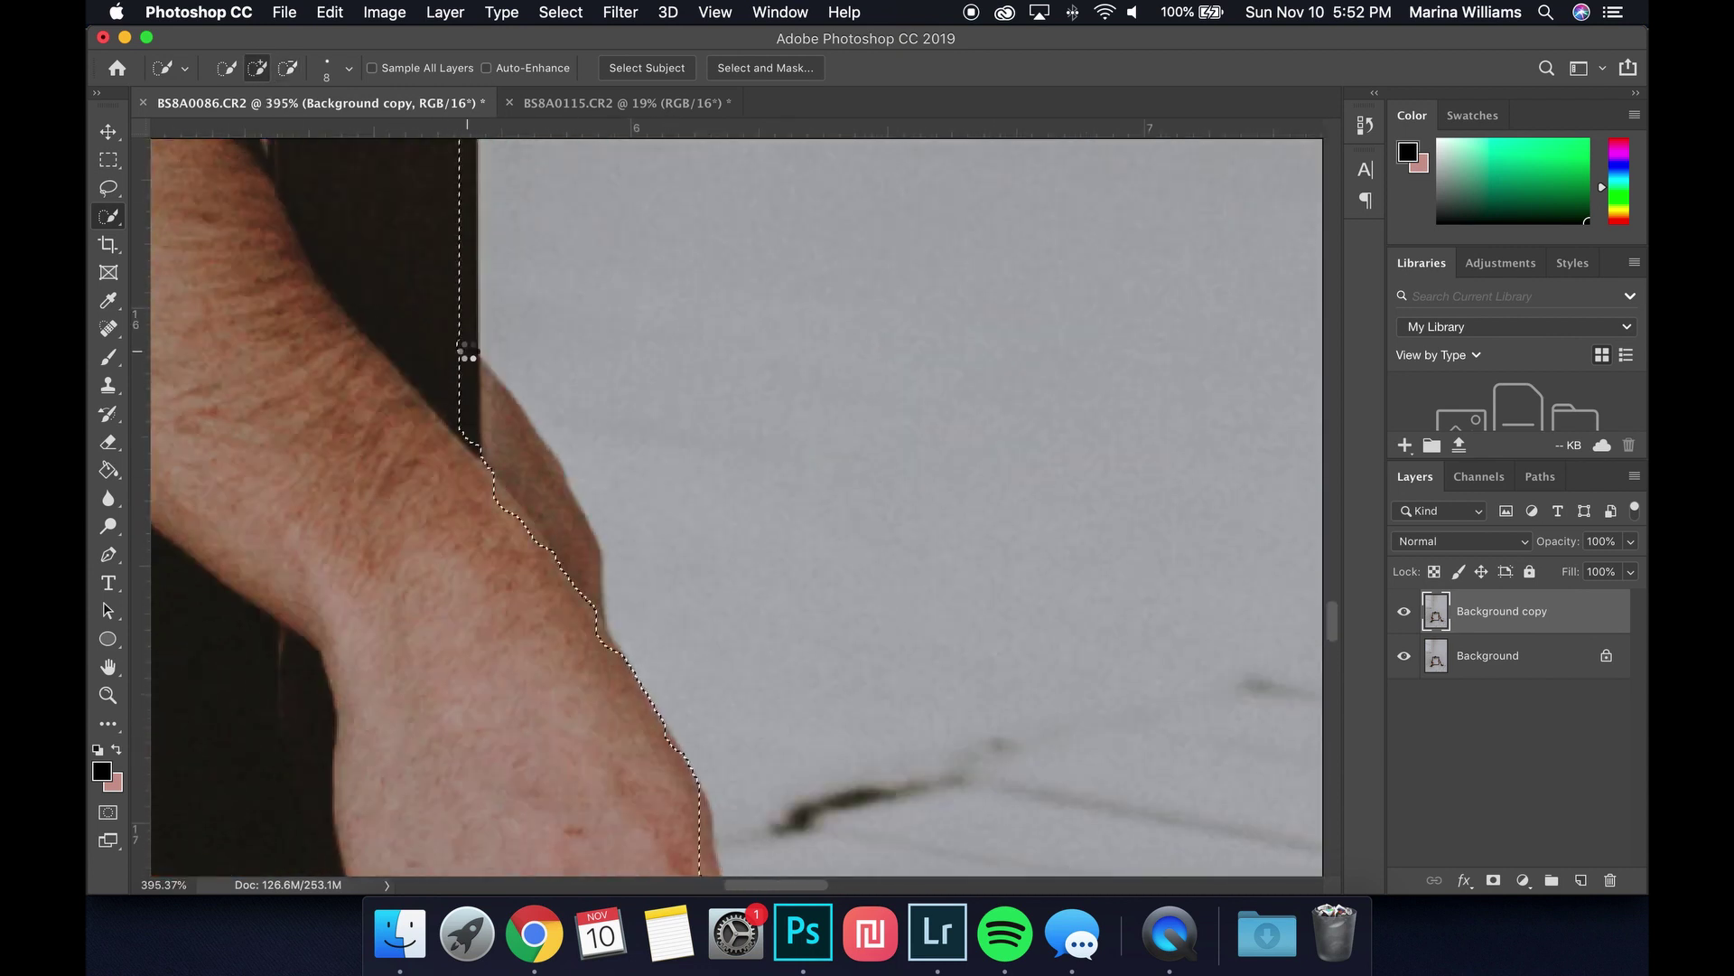
scroll(464, 424, "down", 5)
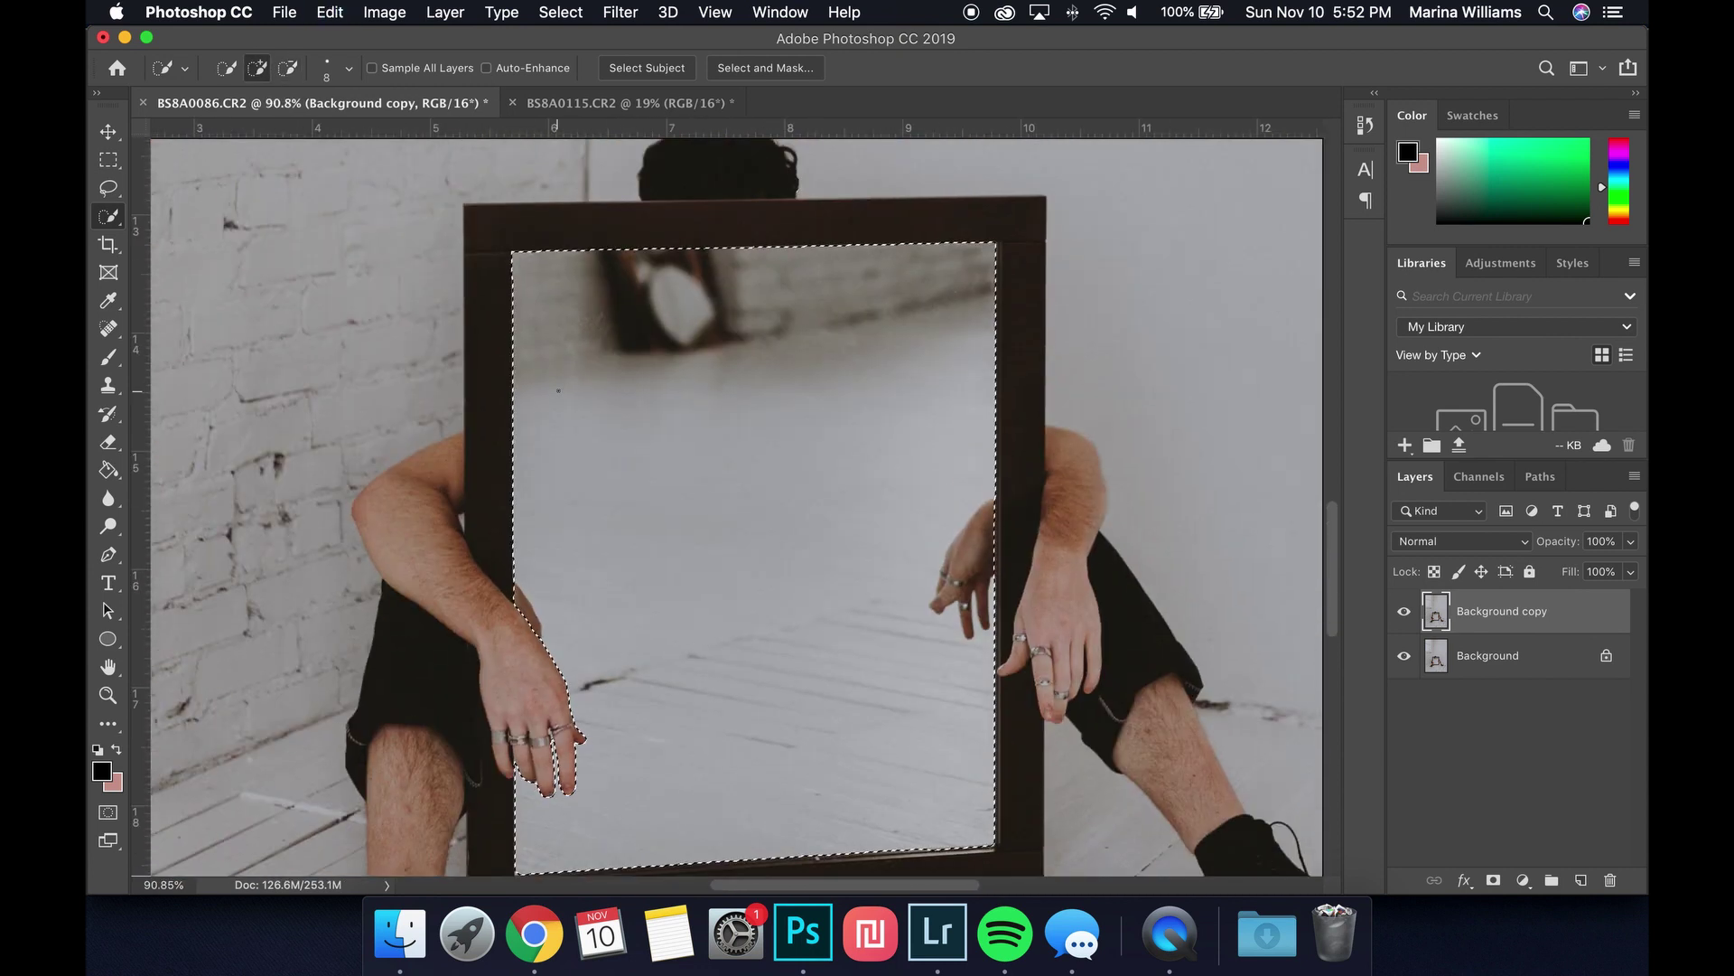
scroll(558, 391, "down", 2)
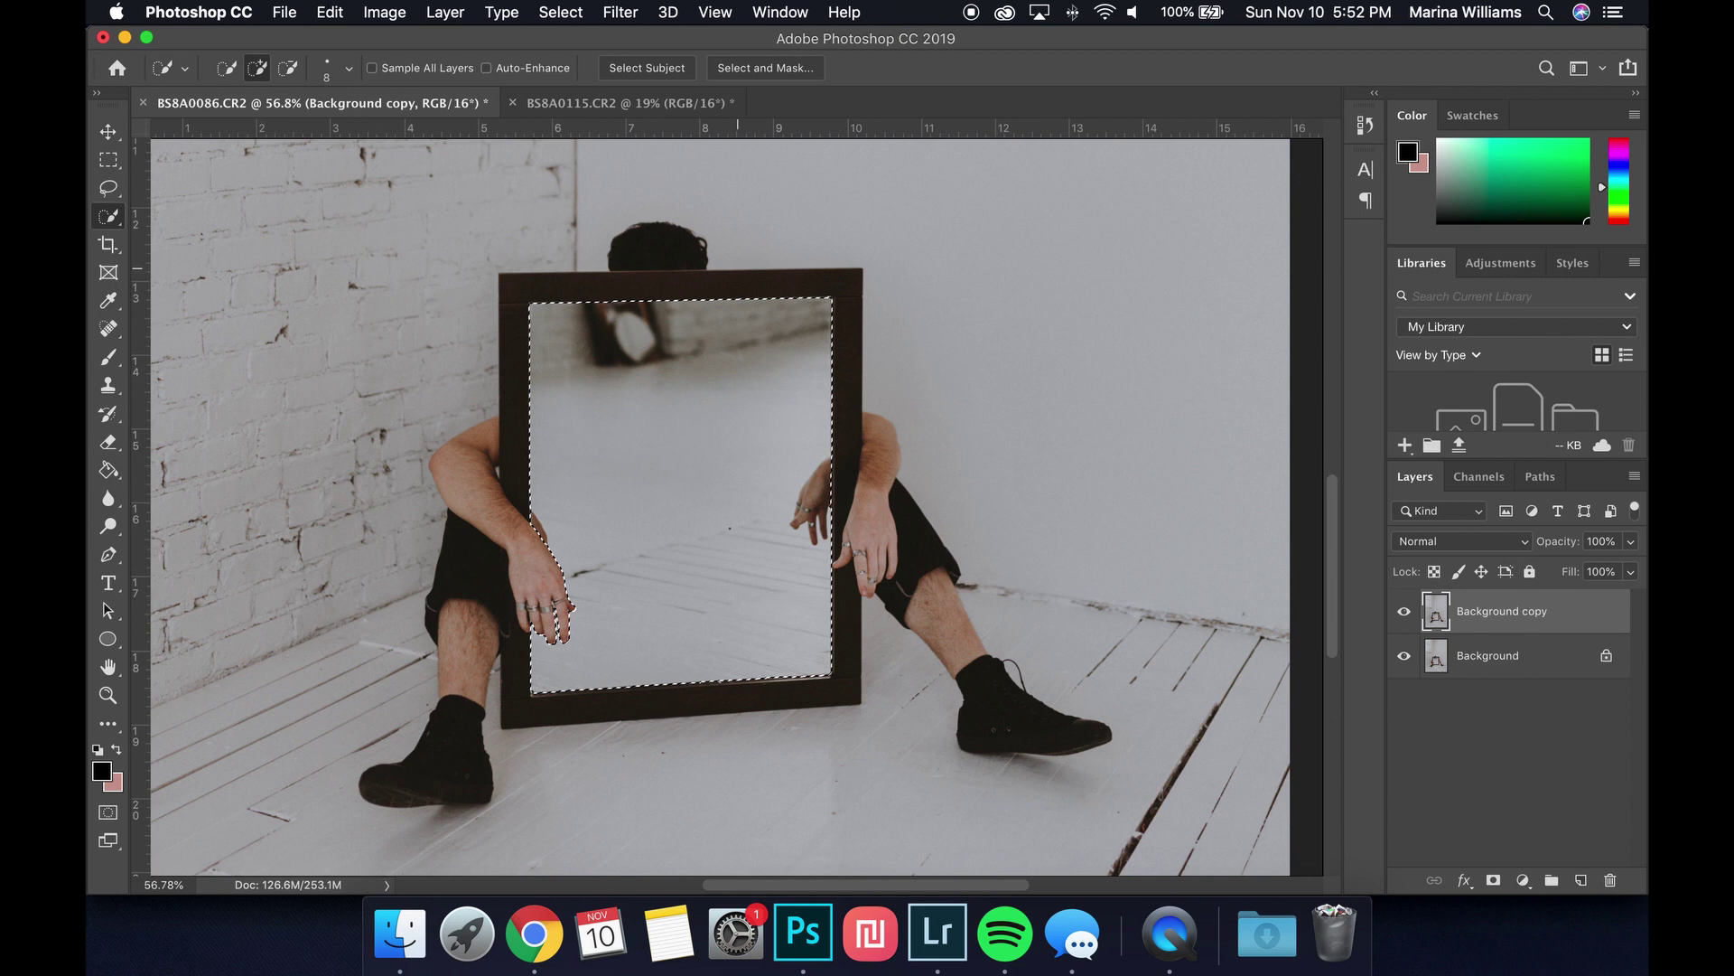
scroll(722, 505, "down", 2)
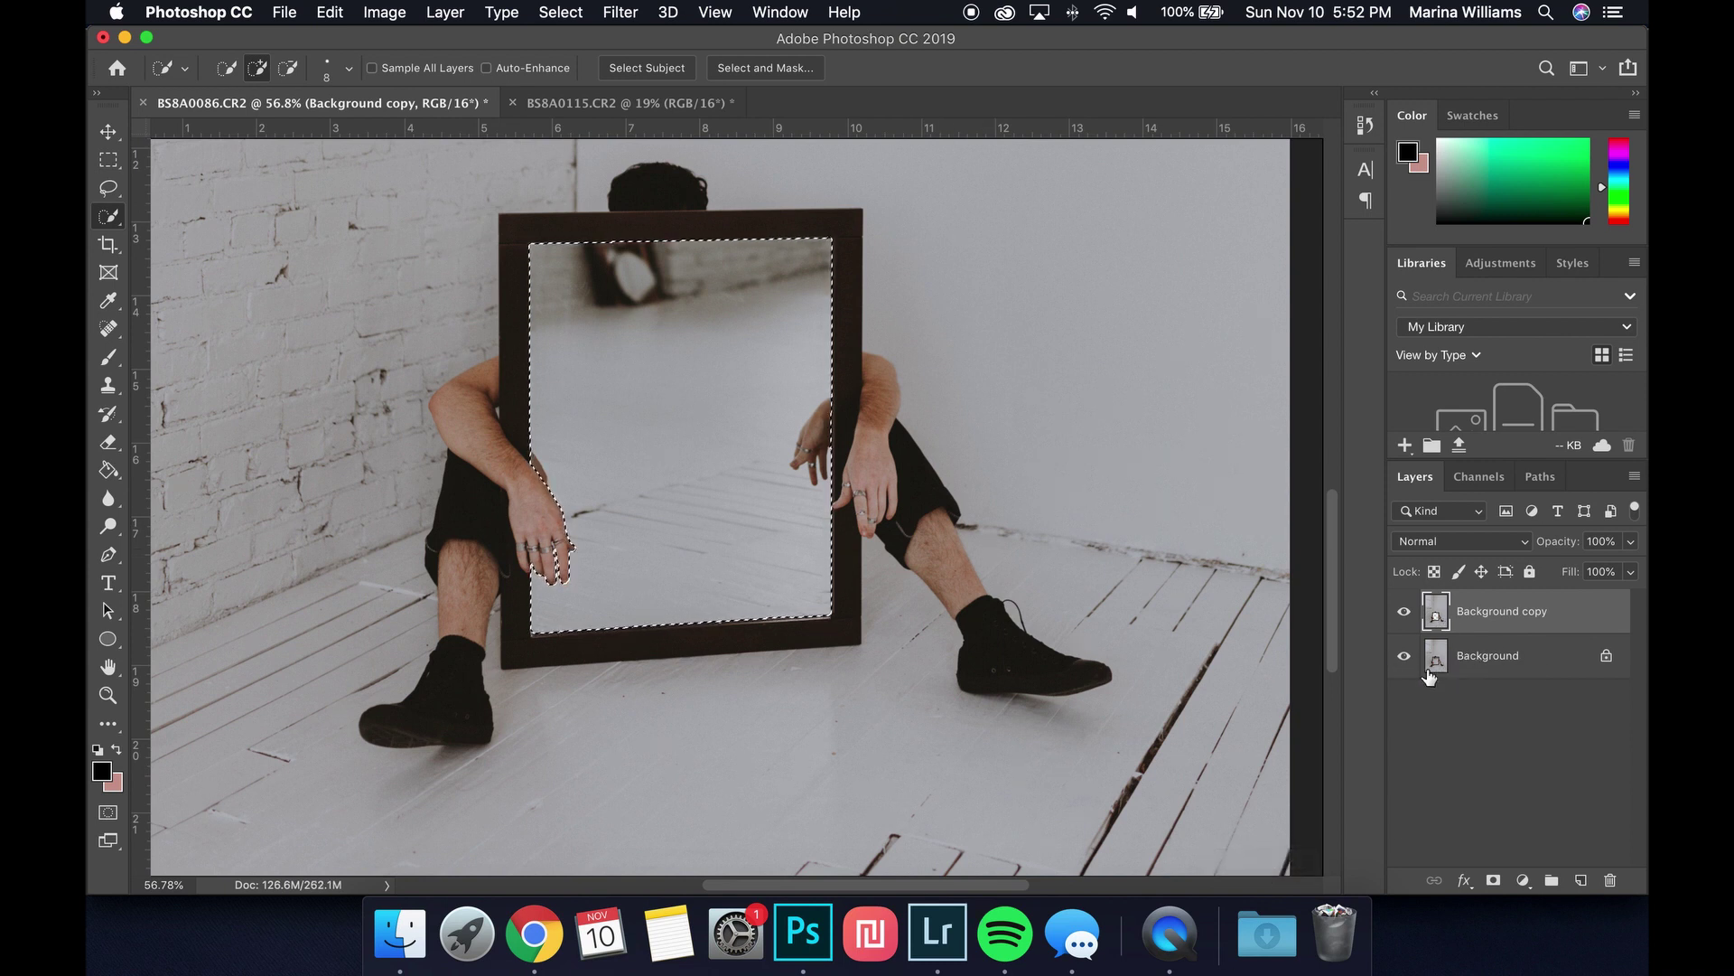
Hide the Background layer, clear the mirror glass on Background copy to transparency, and deselect
left_click(1404, 656)
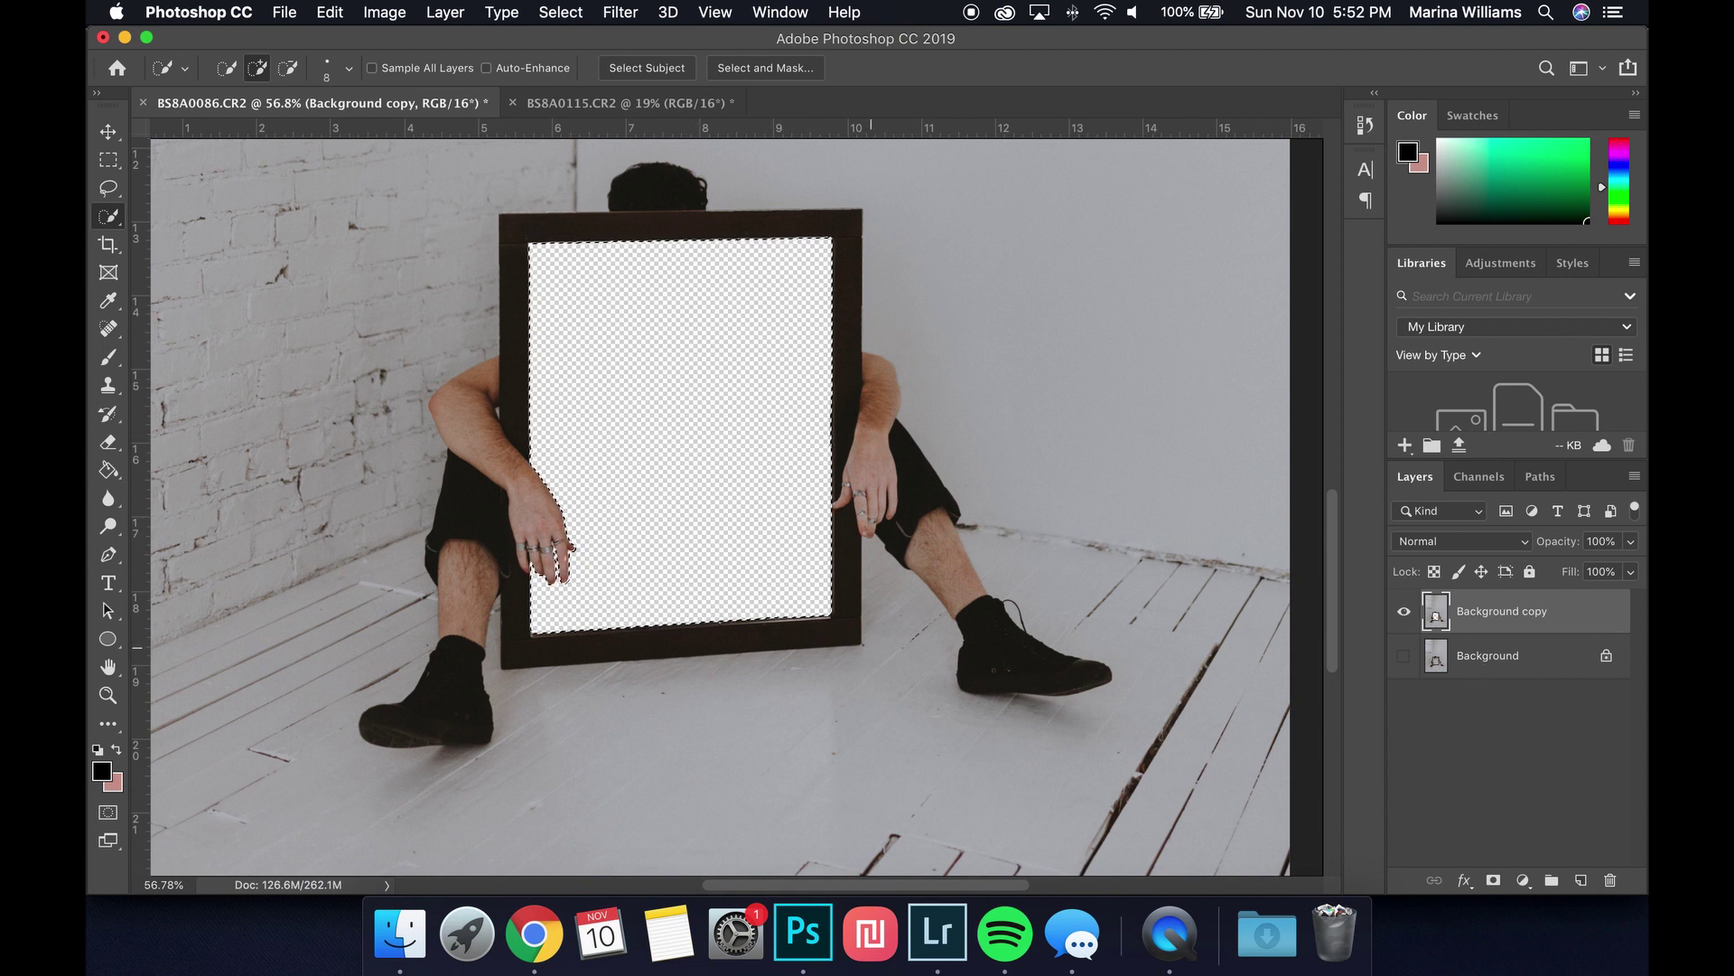
key("super+d")
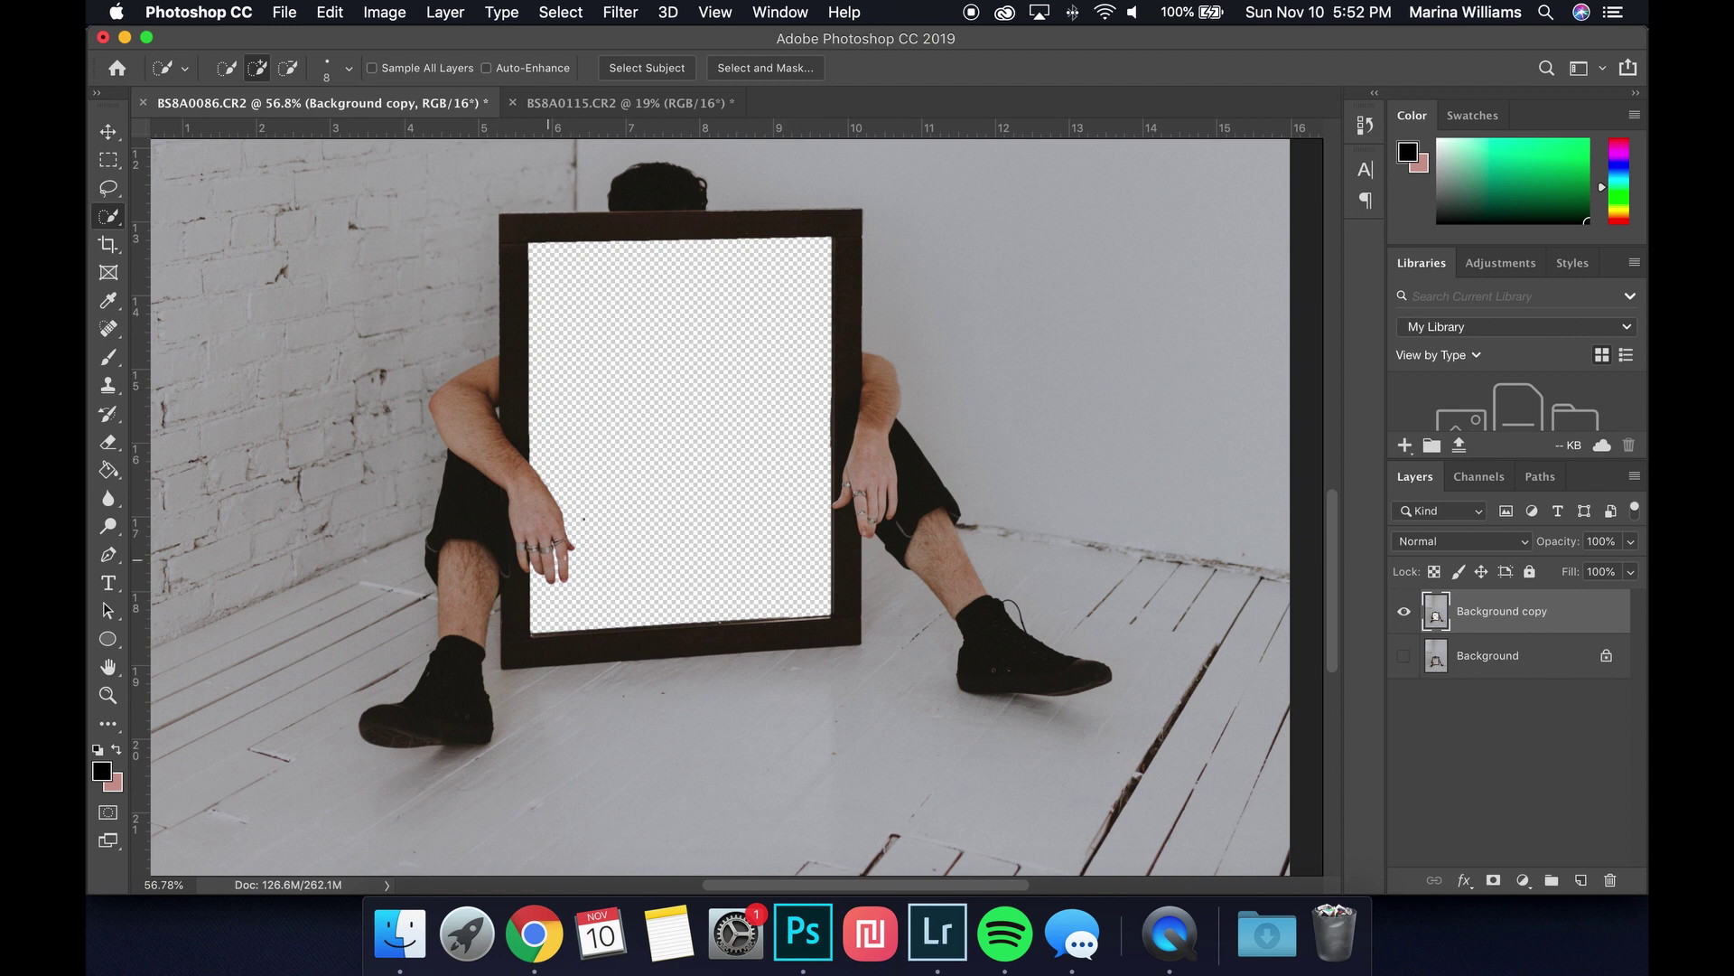
scroll(585, 519, "down", 3)
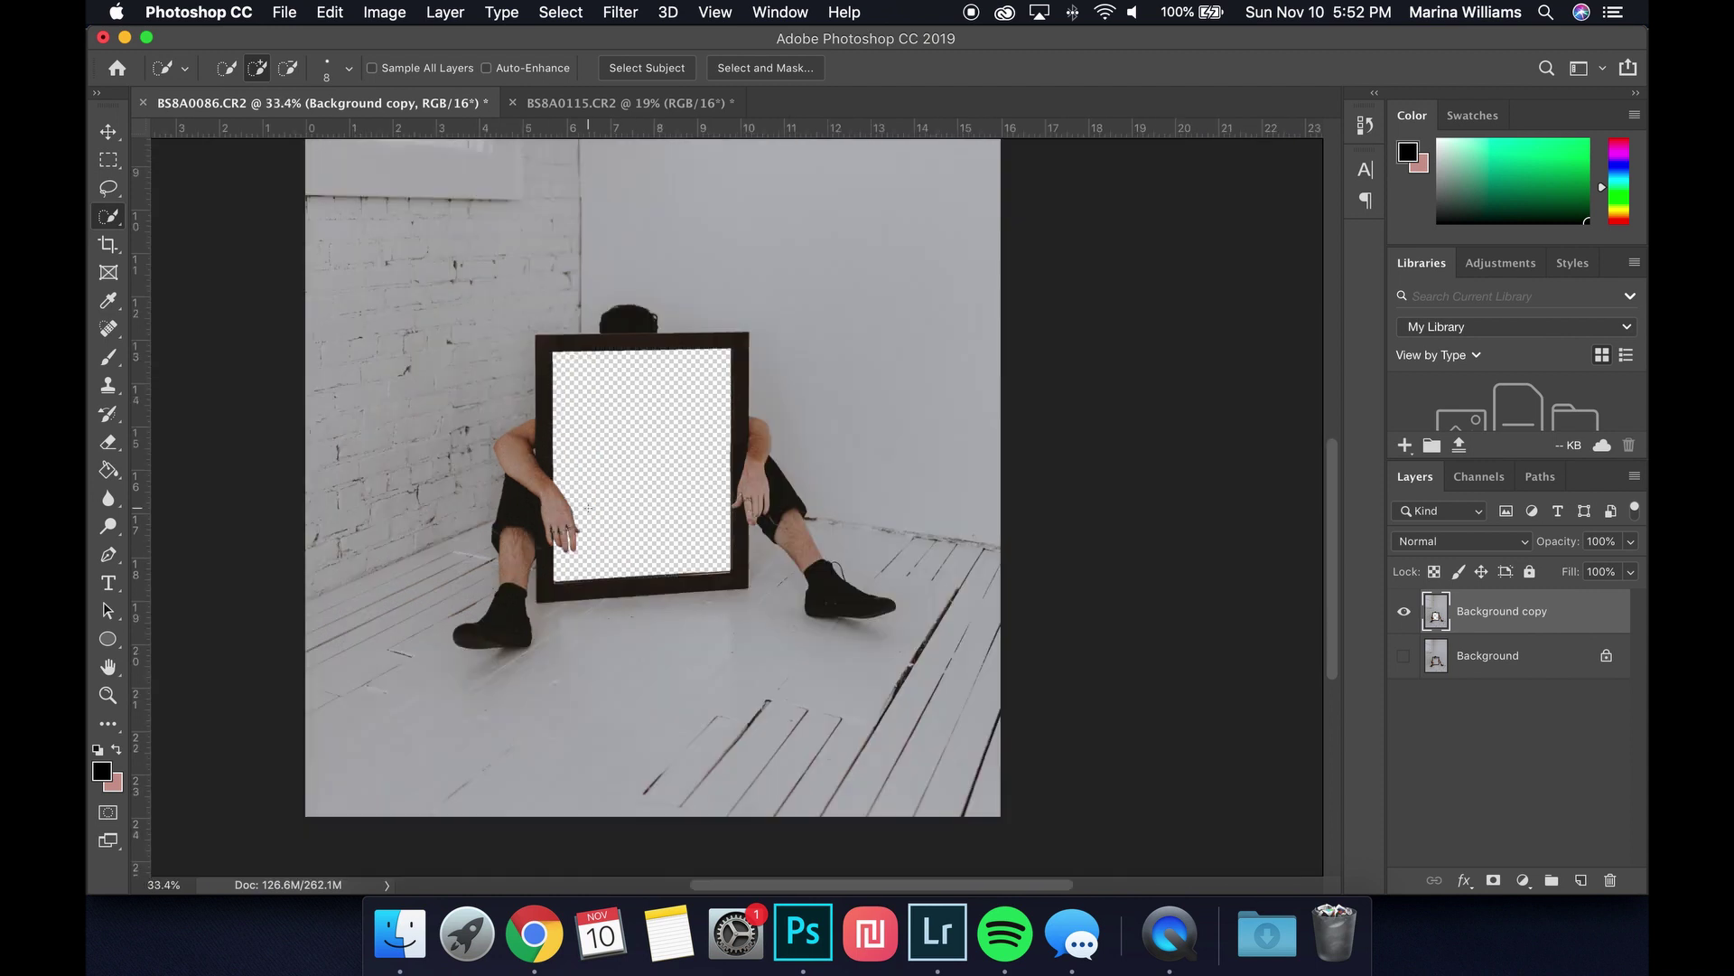
In B58A0115.CR2, select the mirror's interior with the seated model using an enlarged brush
left_click(630, 105)
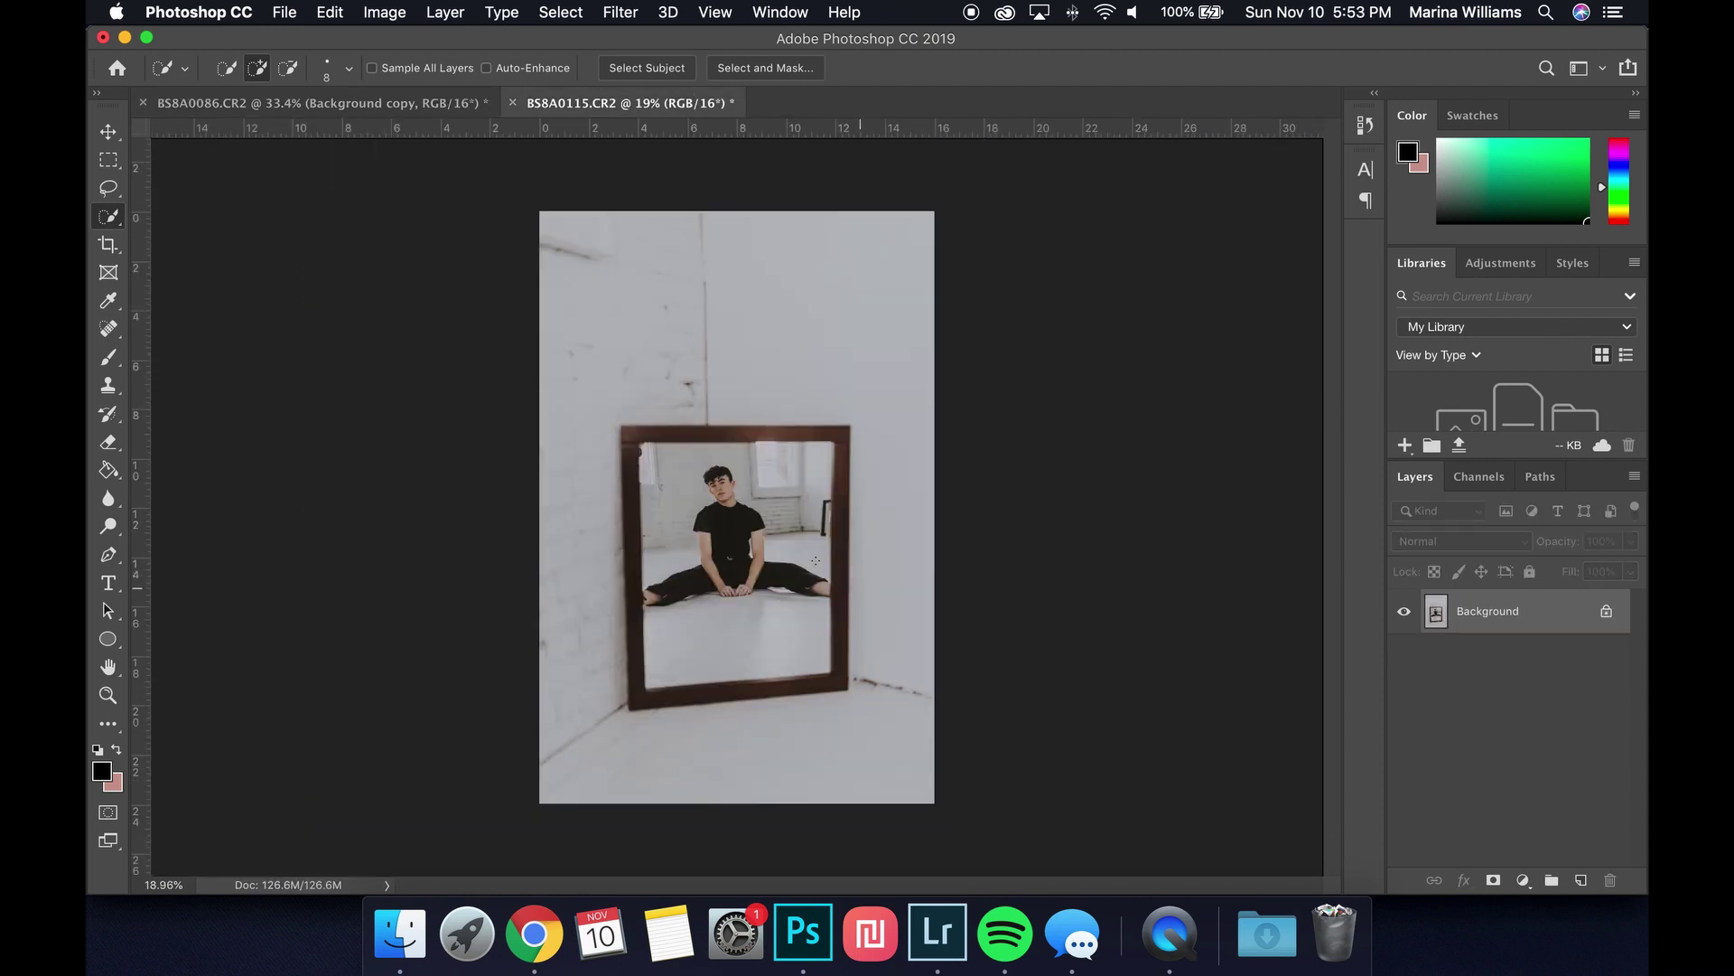
scroll(816, 561, "up", 5)
scroll(769, 539, "down", 1)
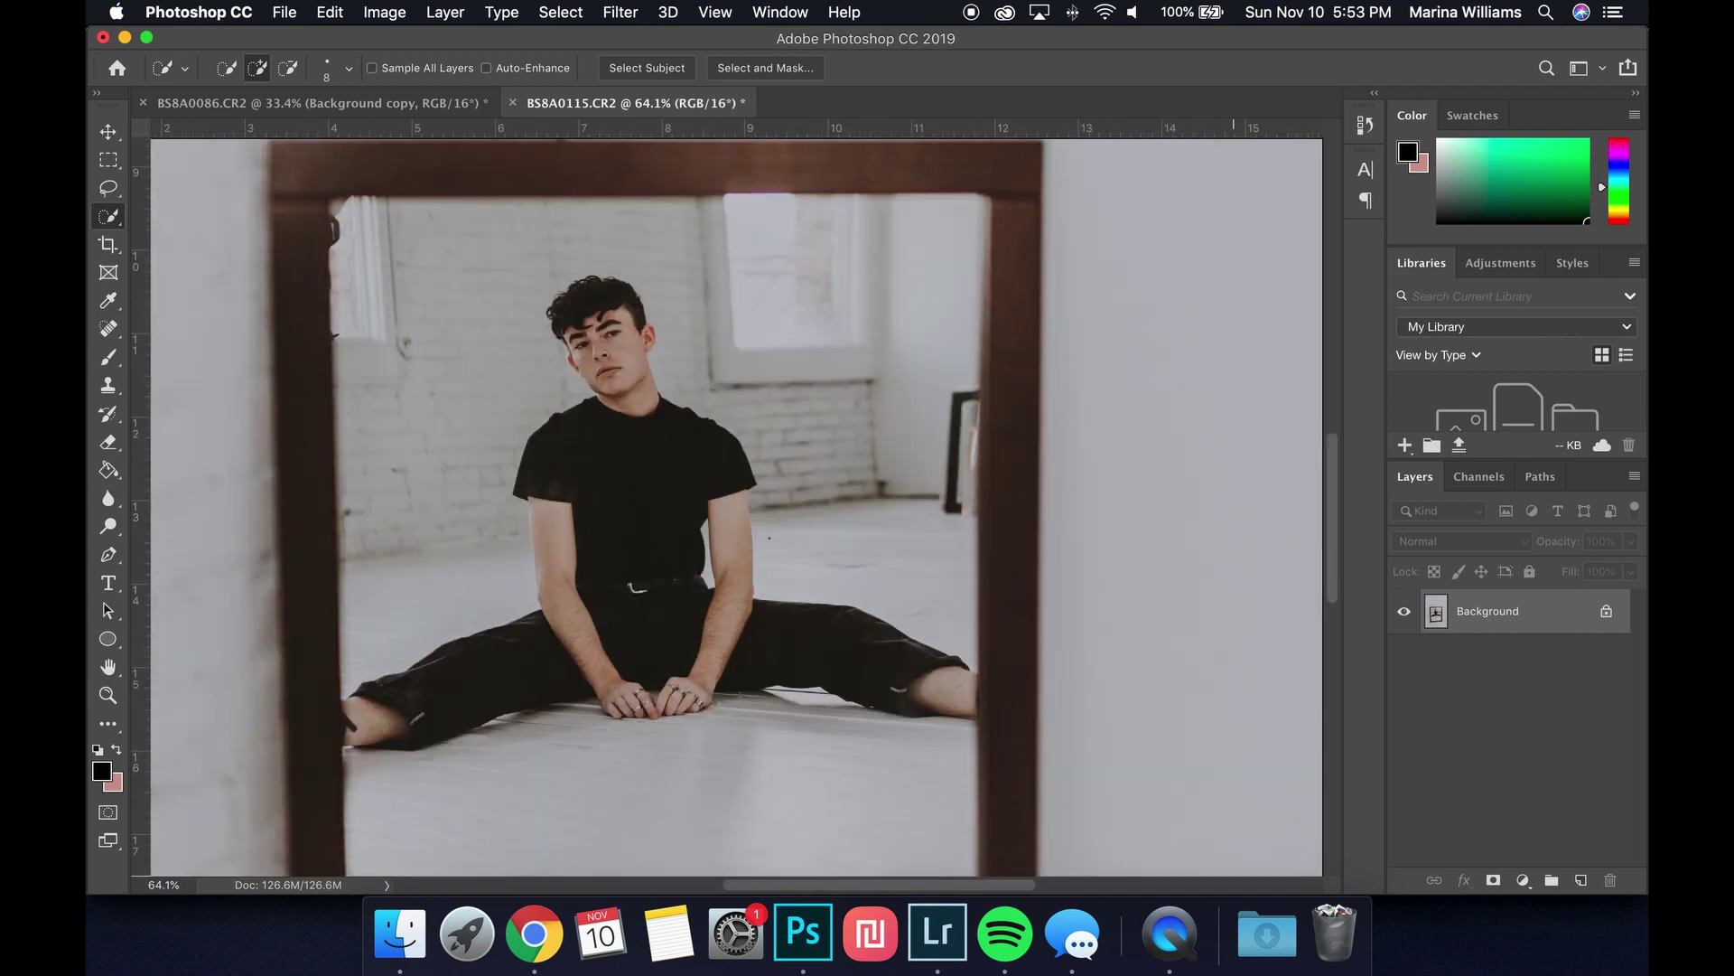
scroll(769, 538, "down", 2)
scroll(315, 517, "down", 3)
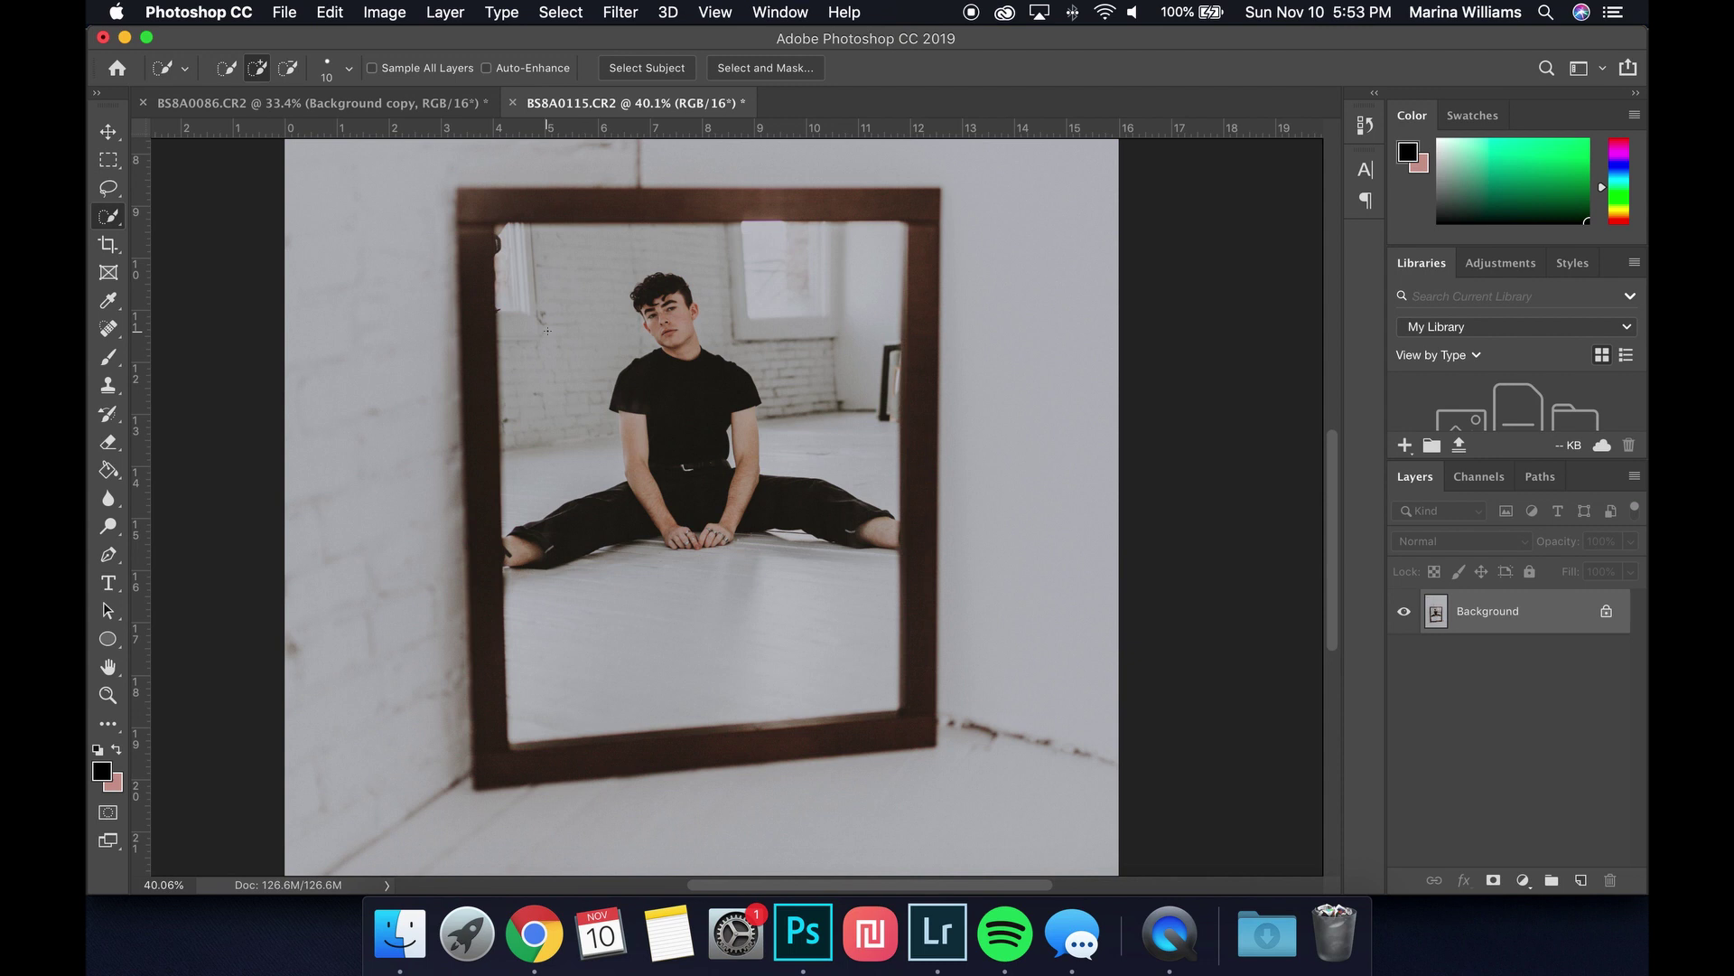
key("bracketright")
key("bracketright")
key("bracketright")
key("bracketright")
key("bracketright")
key("bracketright")
key("bracketright")
mouse_move(548, 331)
left_mouse_down()
mouse_move(575, 261)
mouse_move(802, 270)
mouse_move(768, 379)
mouse_move(649, 379)
mouse_move(737, 435)
mouse_move(706, 591)
mouse_move(508, 551)
left_mouse_up()
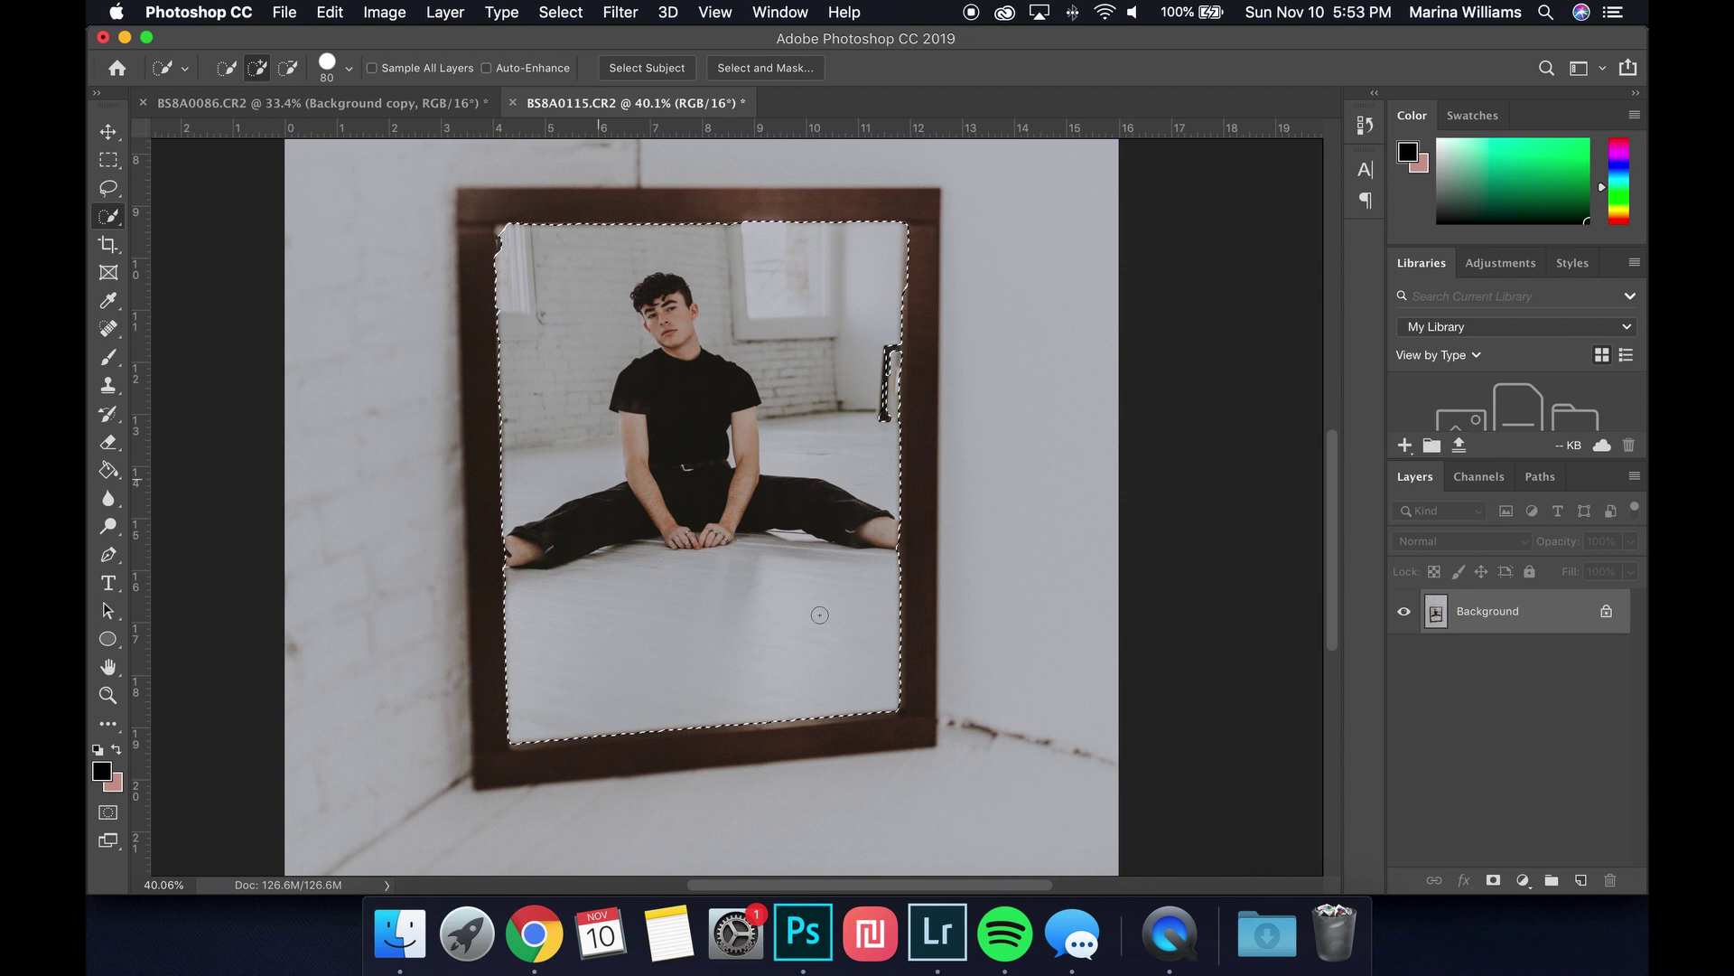
Drag the selected reflection into B58A0086.CR2 as Layer 1 and move it toward the mirror
left_click(109, 133)
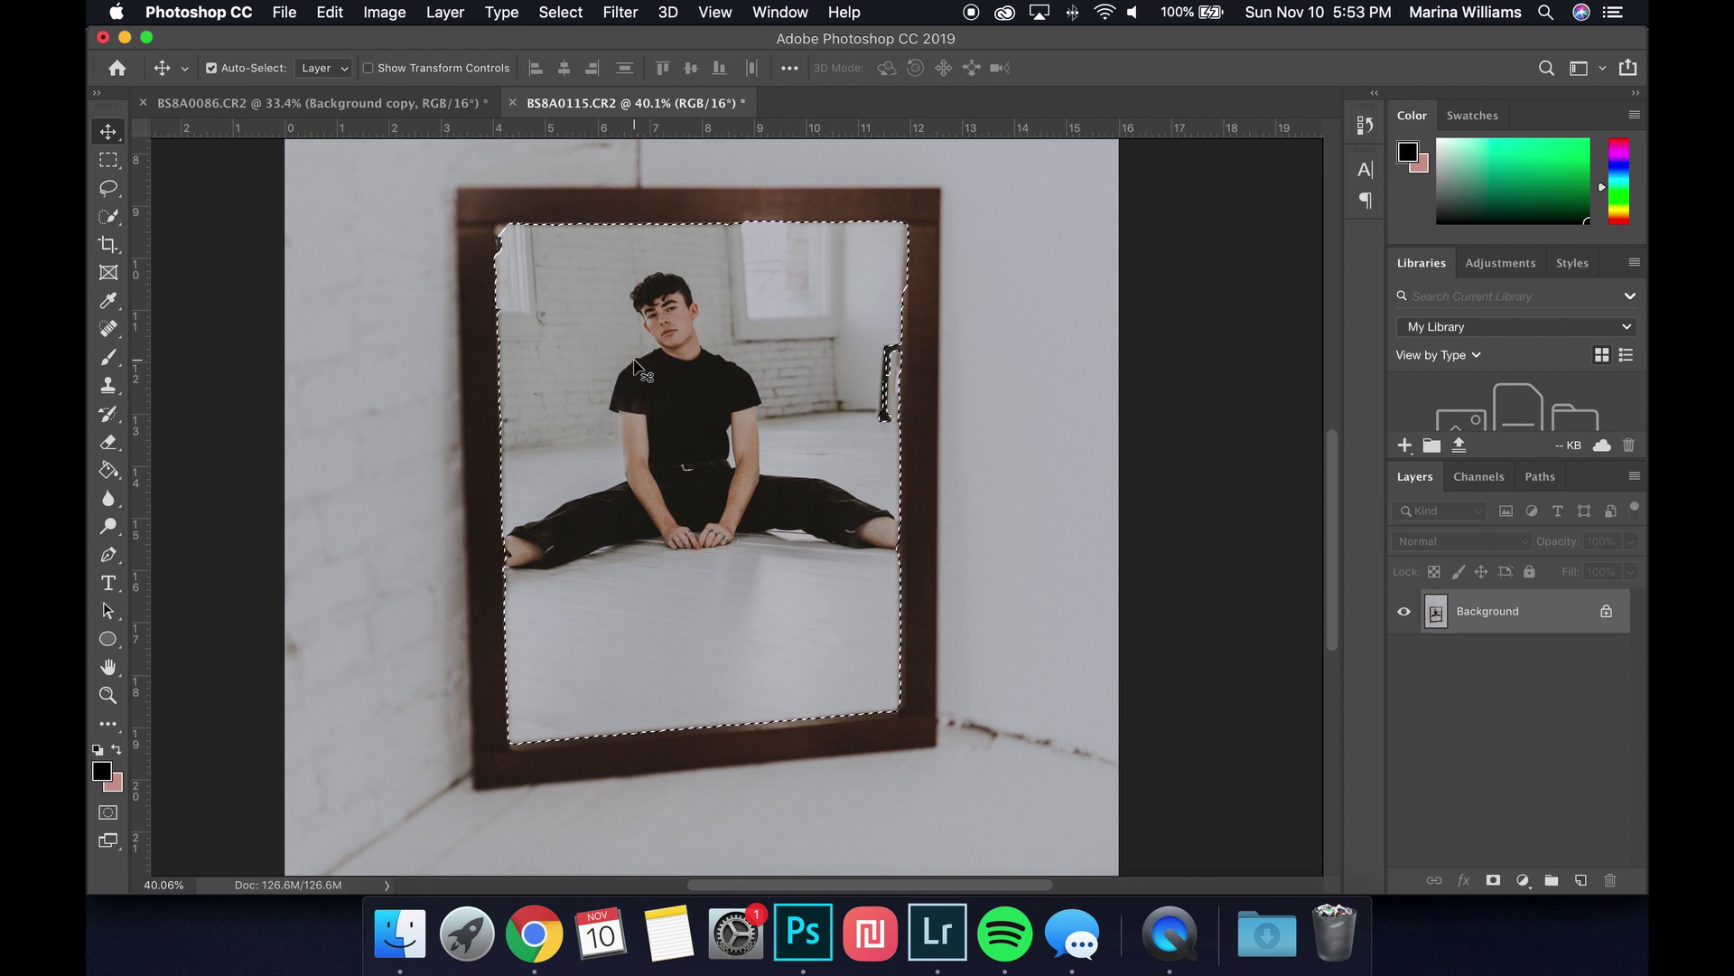
left_click_drag(586, 339, 386, 108)
left_click_drag(659, 468, 627, 492)
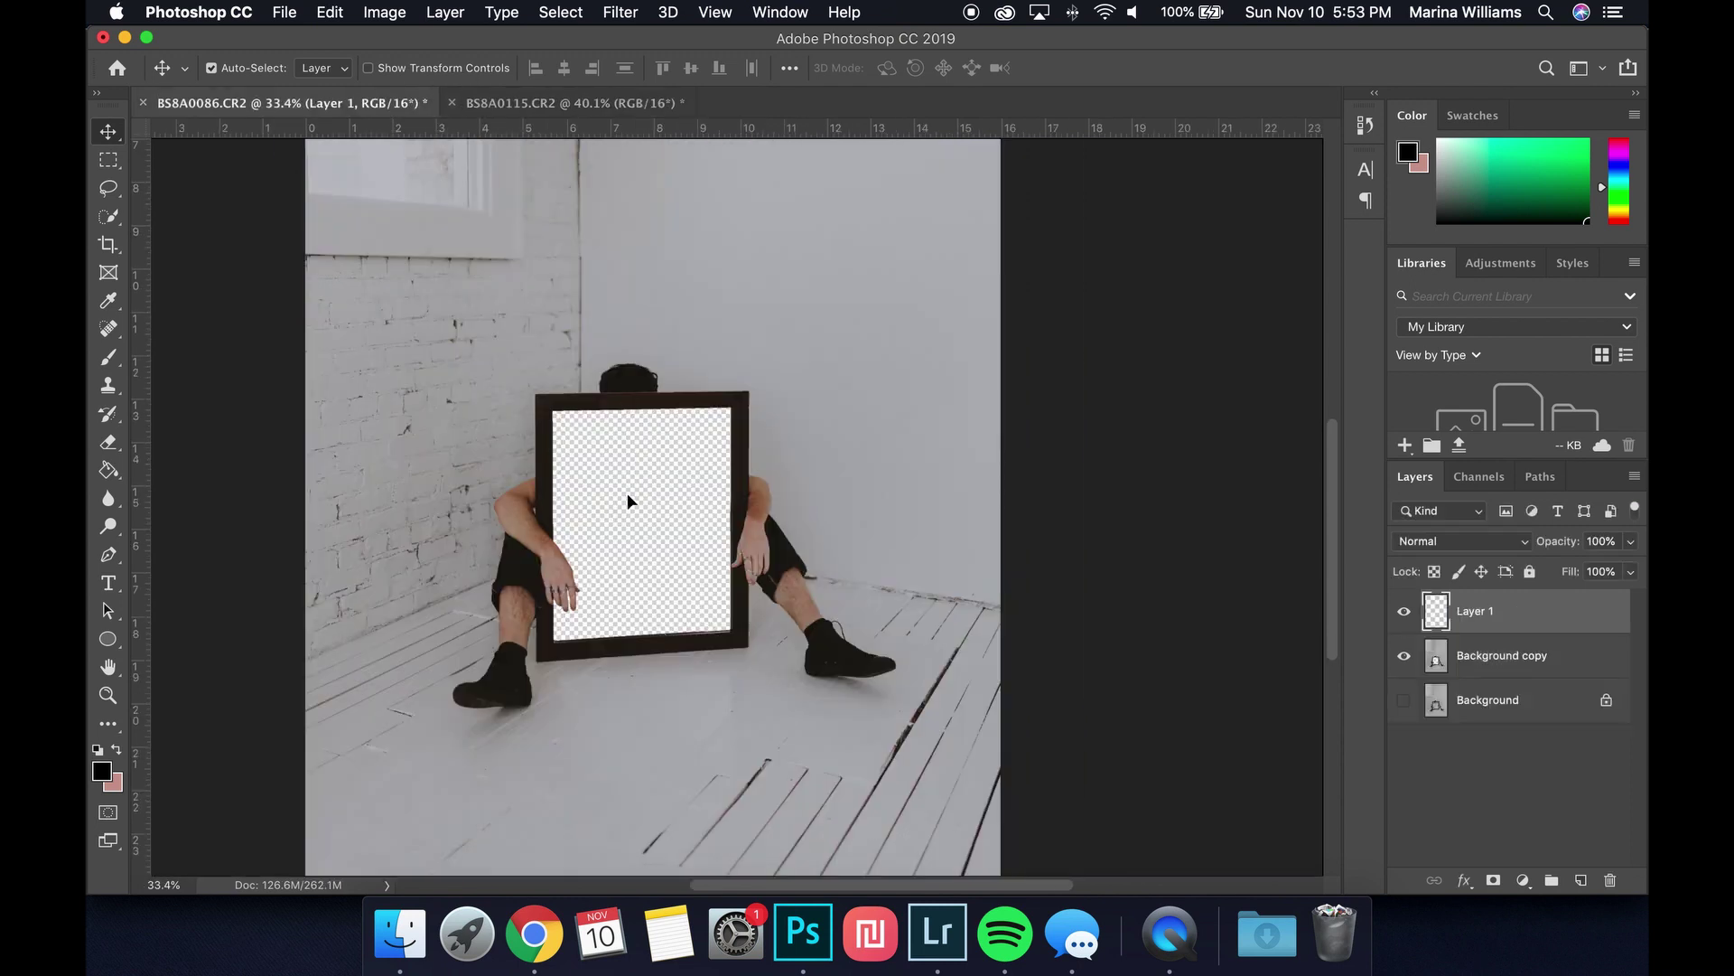
scroll(741, 548, "down", 5)
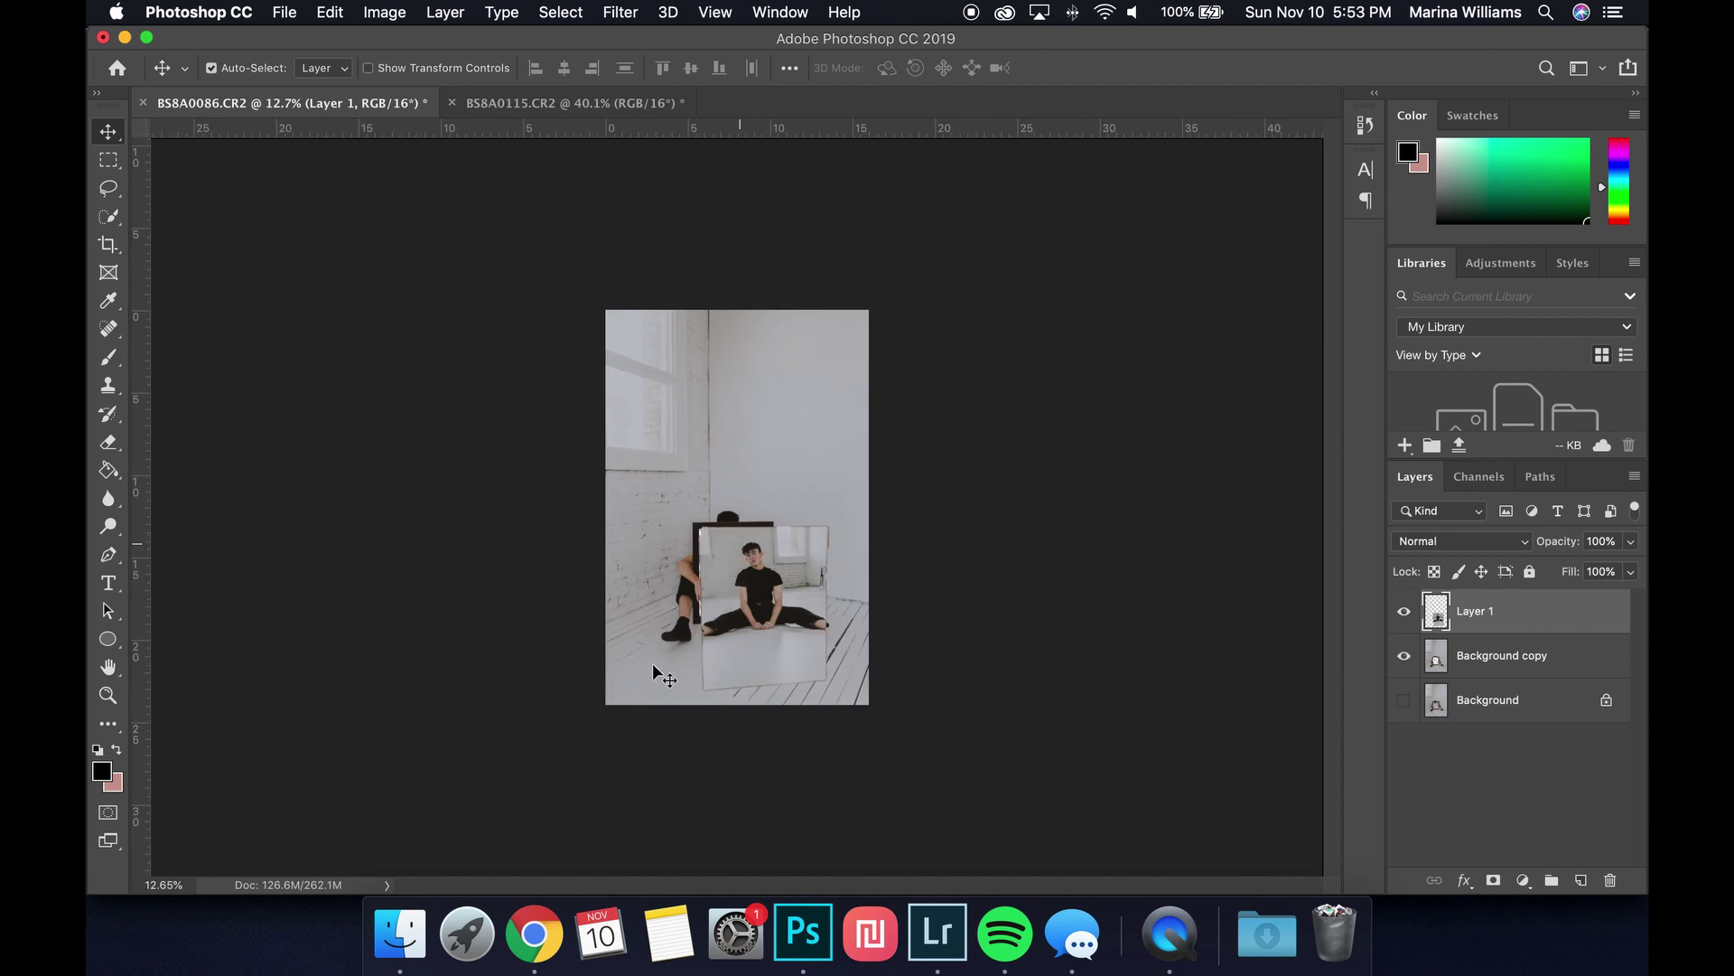
scroll(768, 551, "up", 2)
scroll(675, 761, "up", 2)
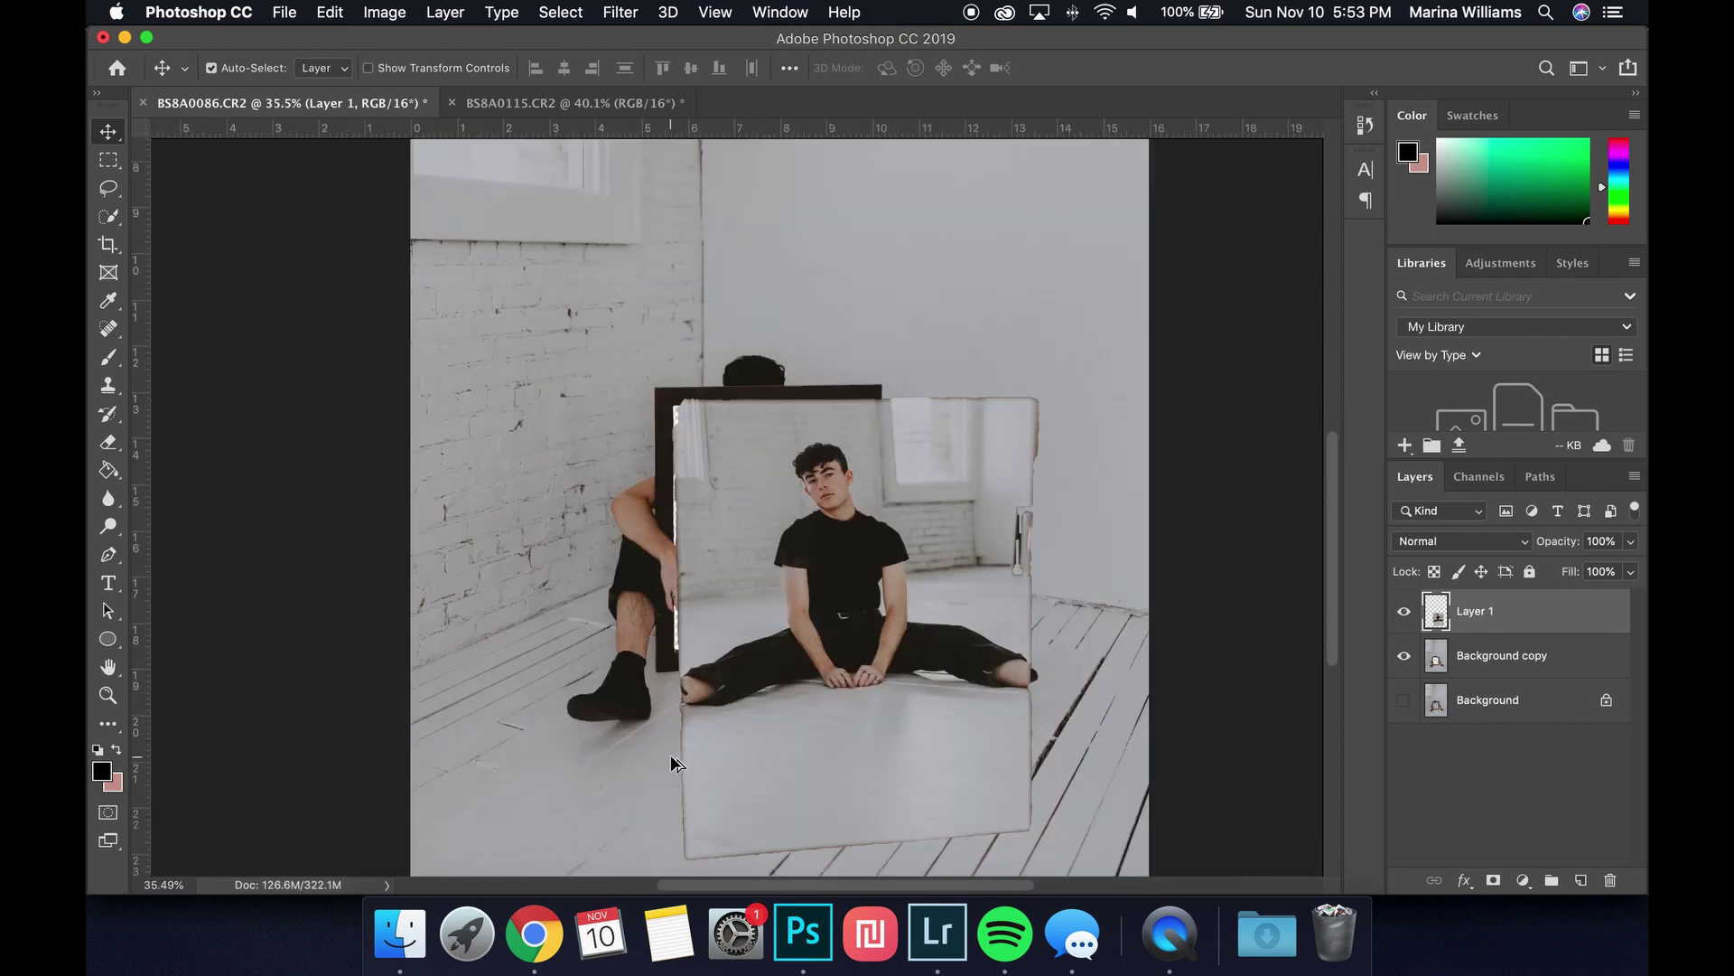
left_click_drag(849, 648, 768, 555)
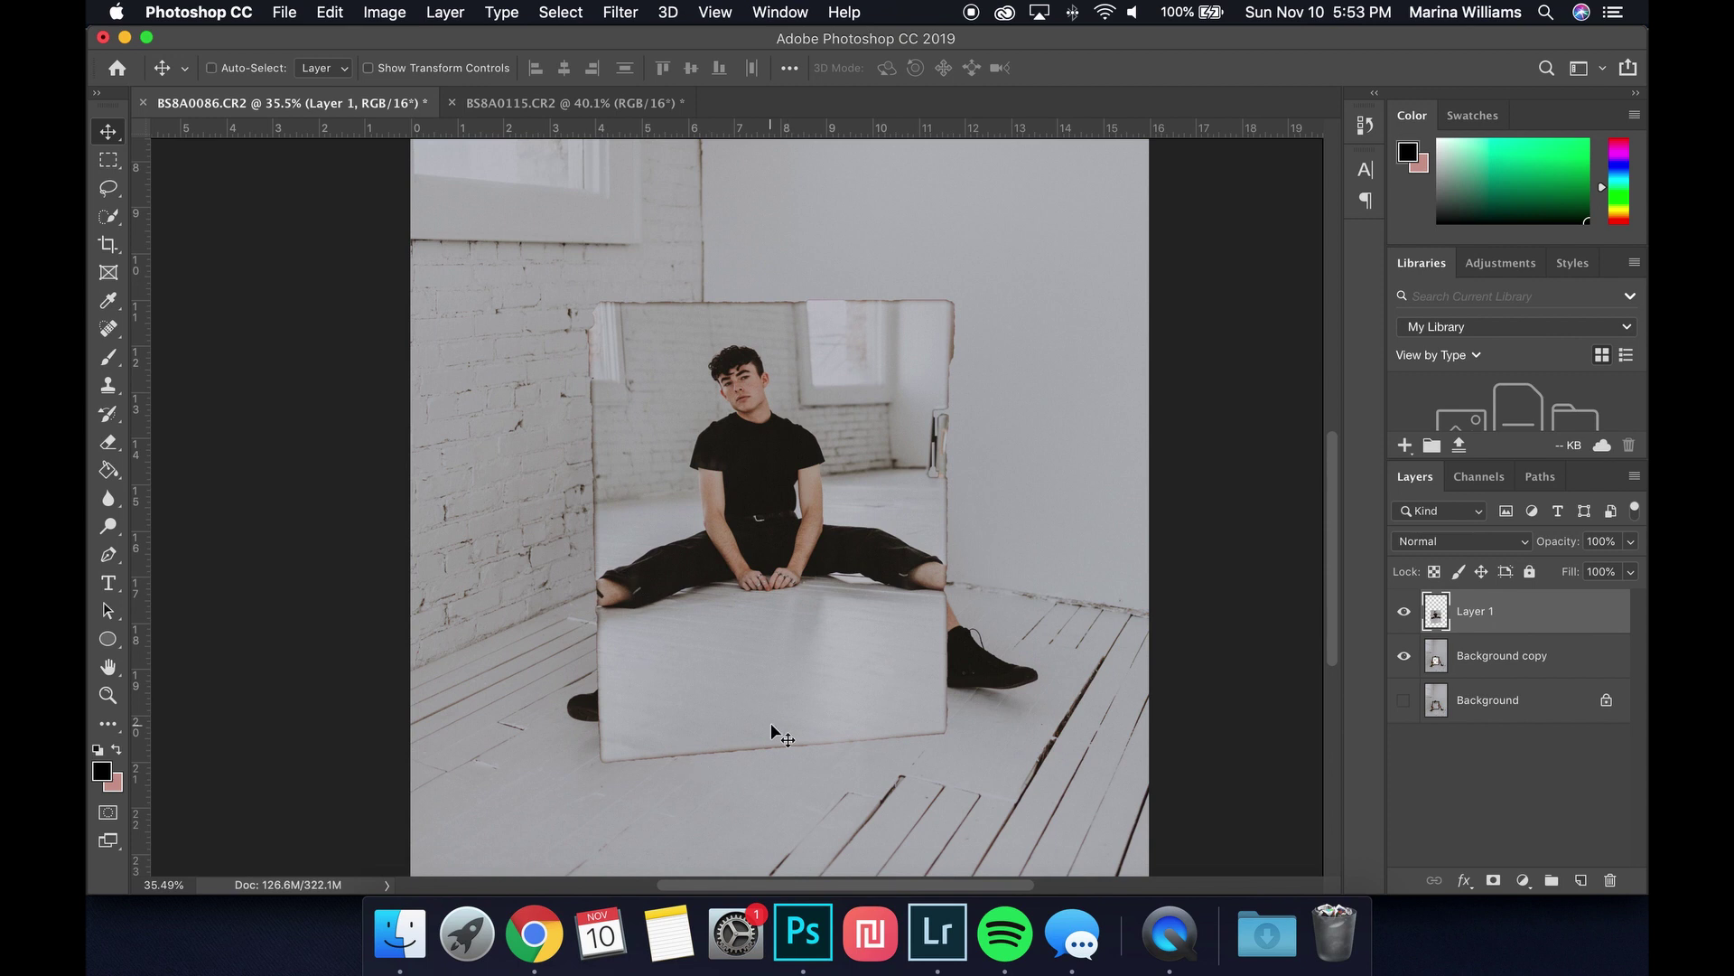
Scale Layer 1 to about 56.6% and fit it inside the empty mirror frame
key("super+t")
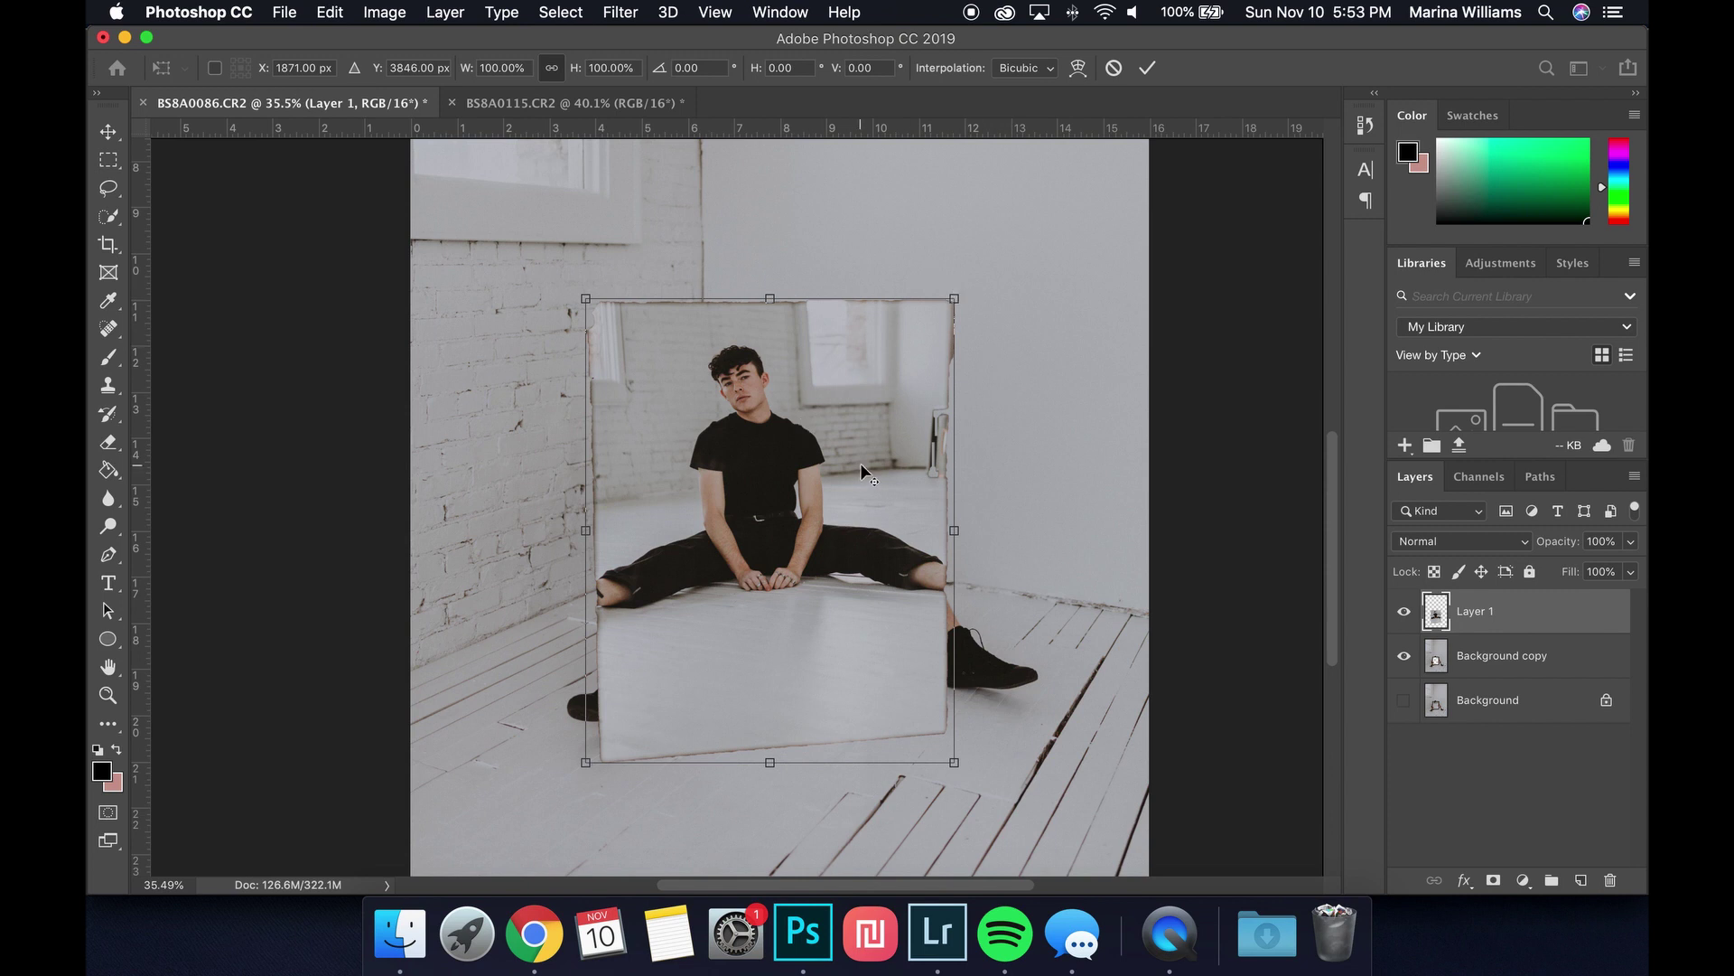
left_click_drag(954, 299, 902, 412)
left_click_drag(812, 456, 811, 449)
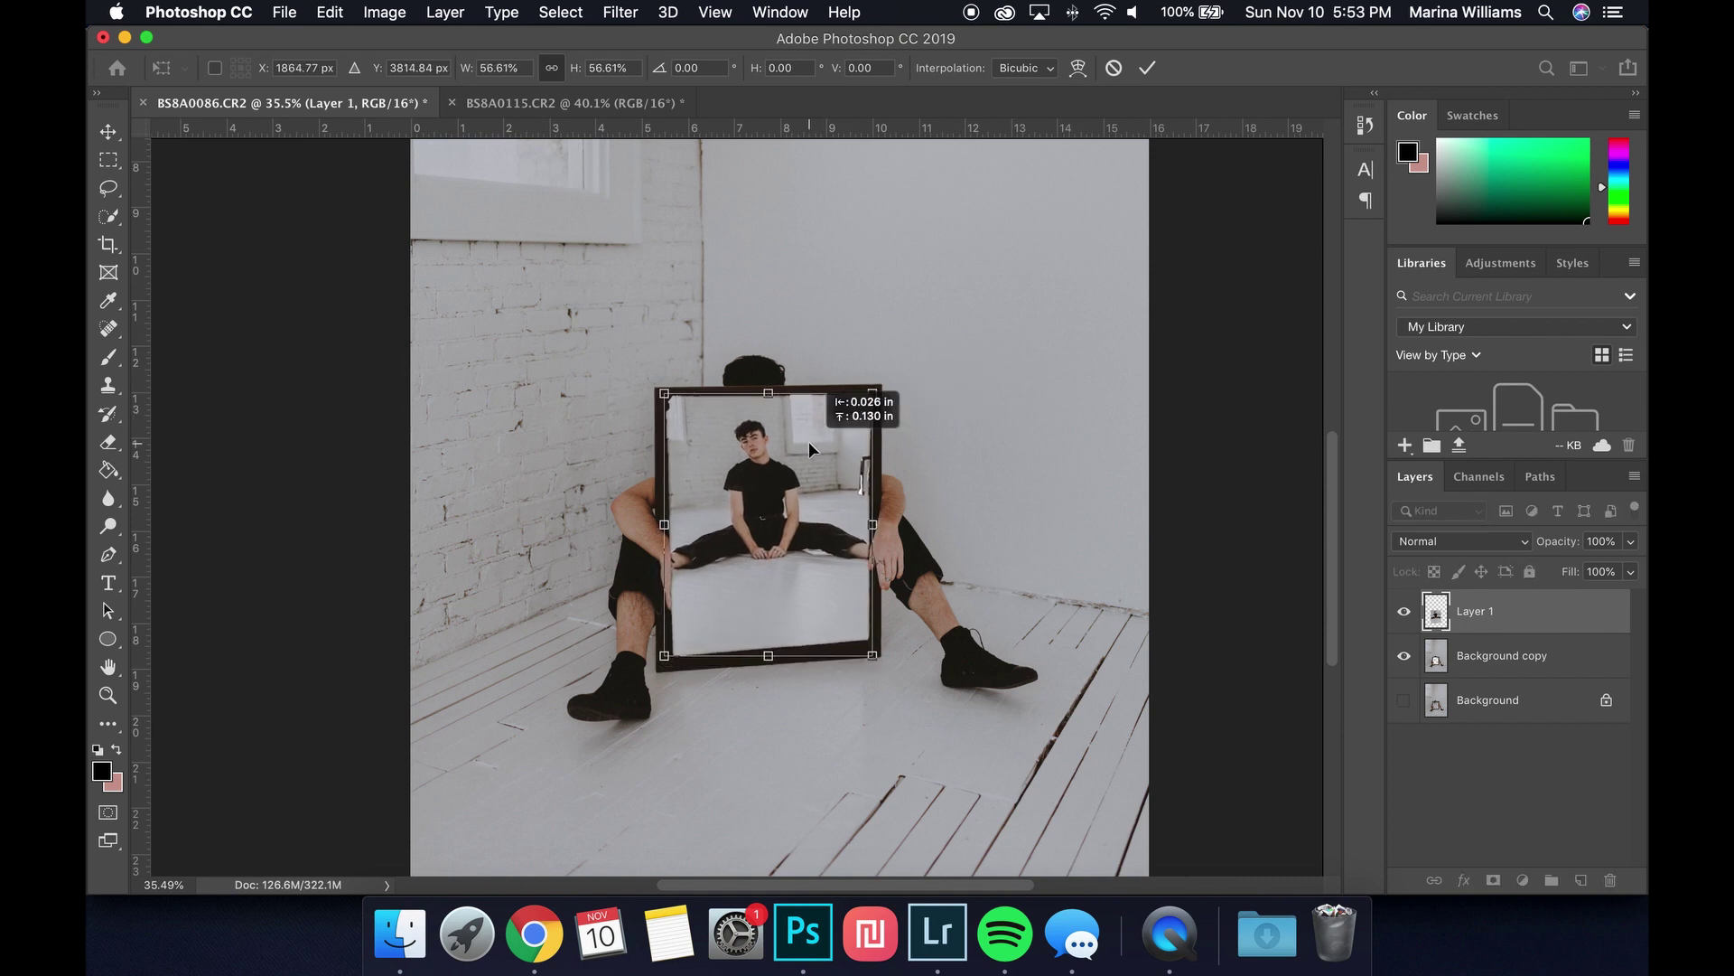
key("Return")
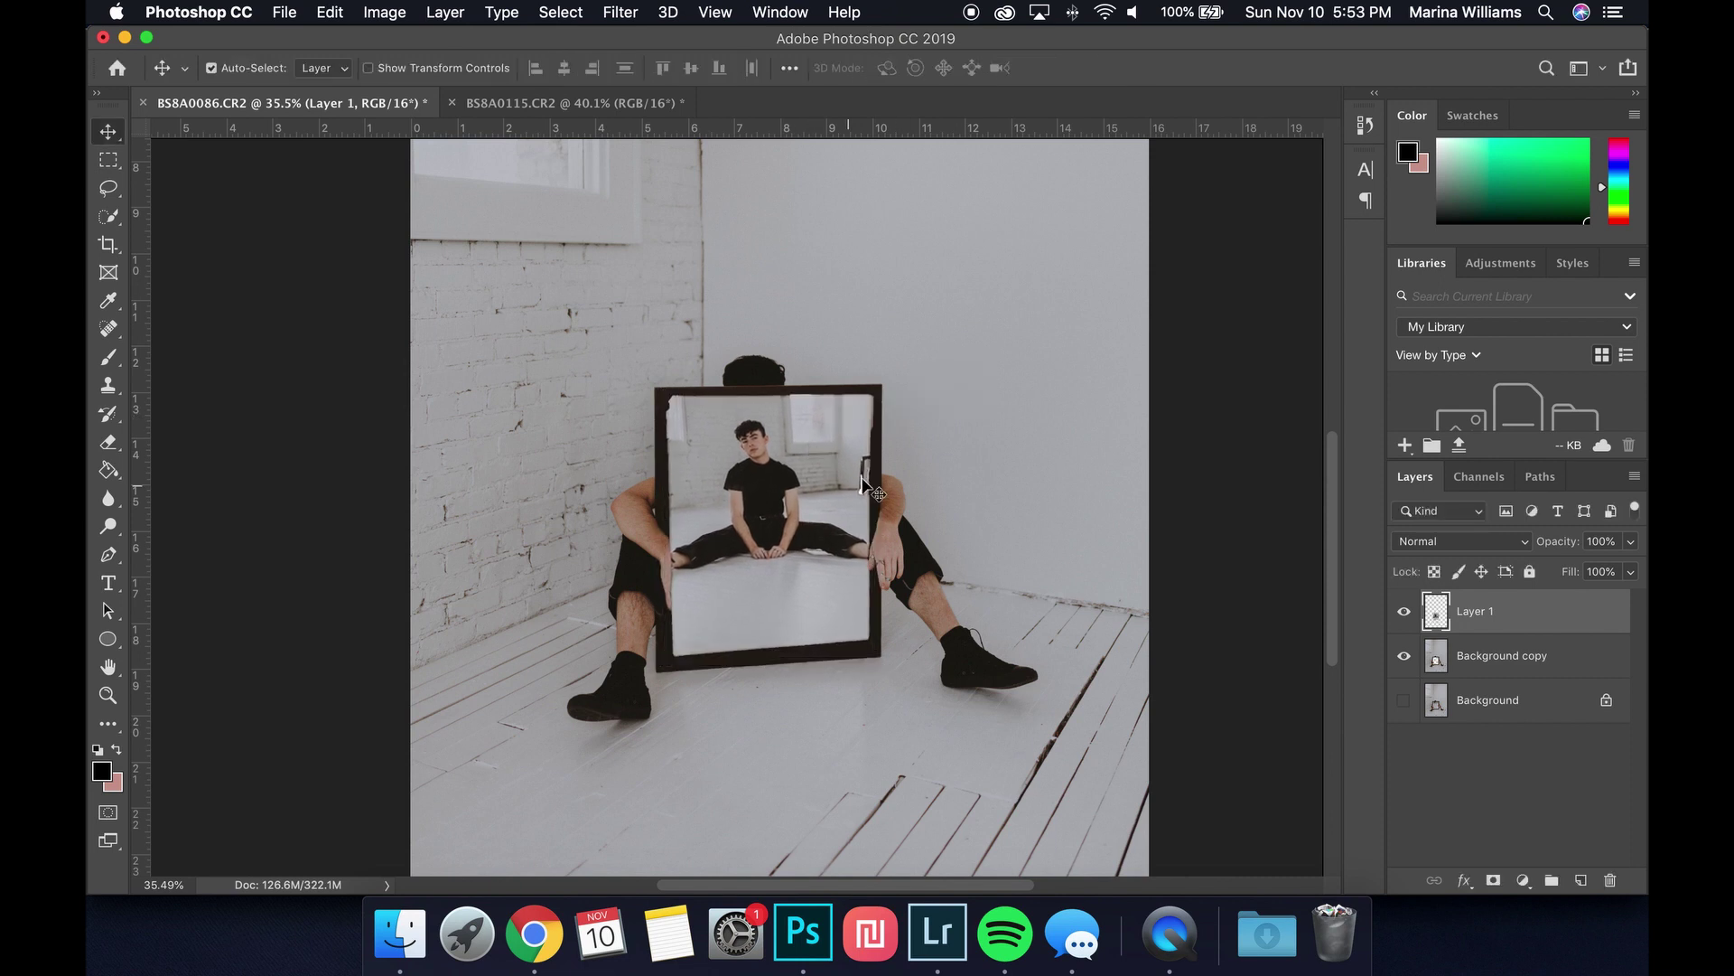
scroll(655, 467, "up", 5)
scroll(657, 467, "down", 3)
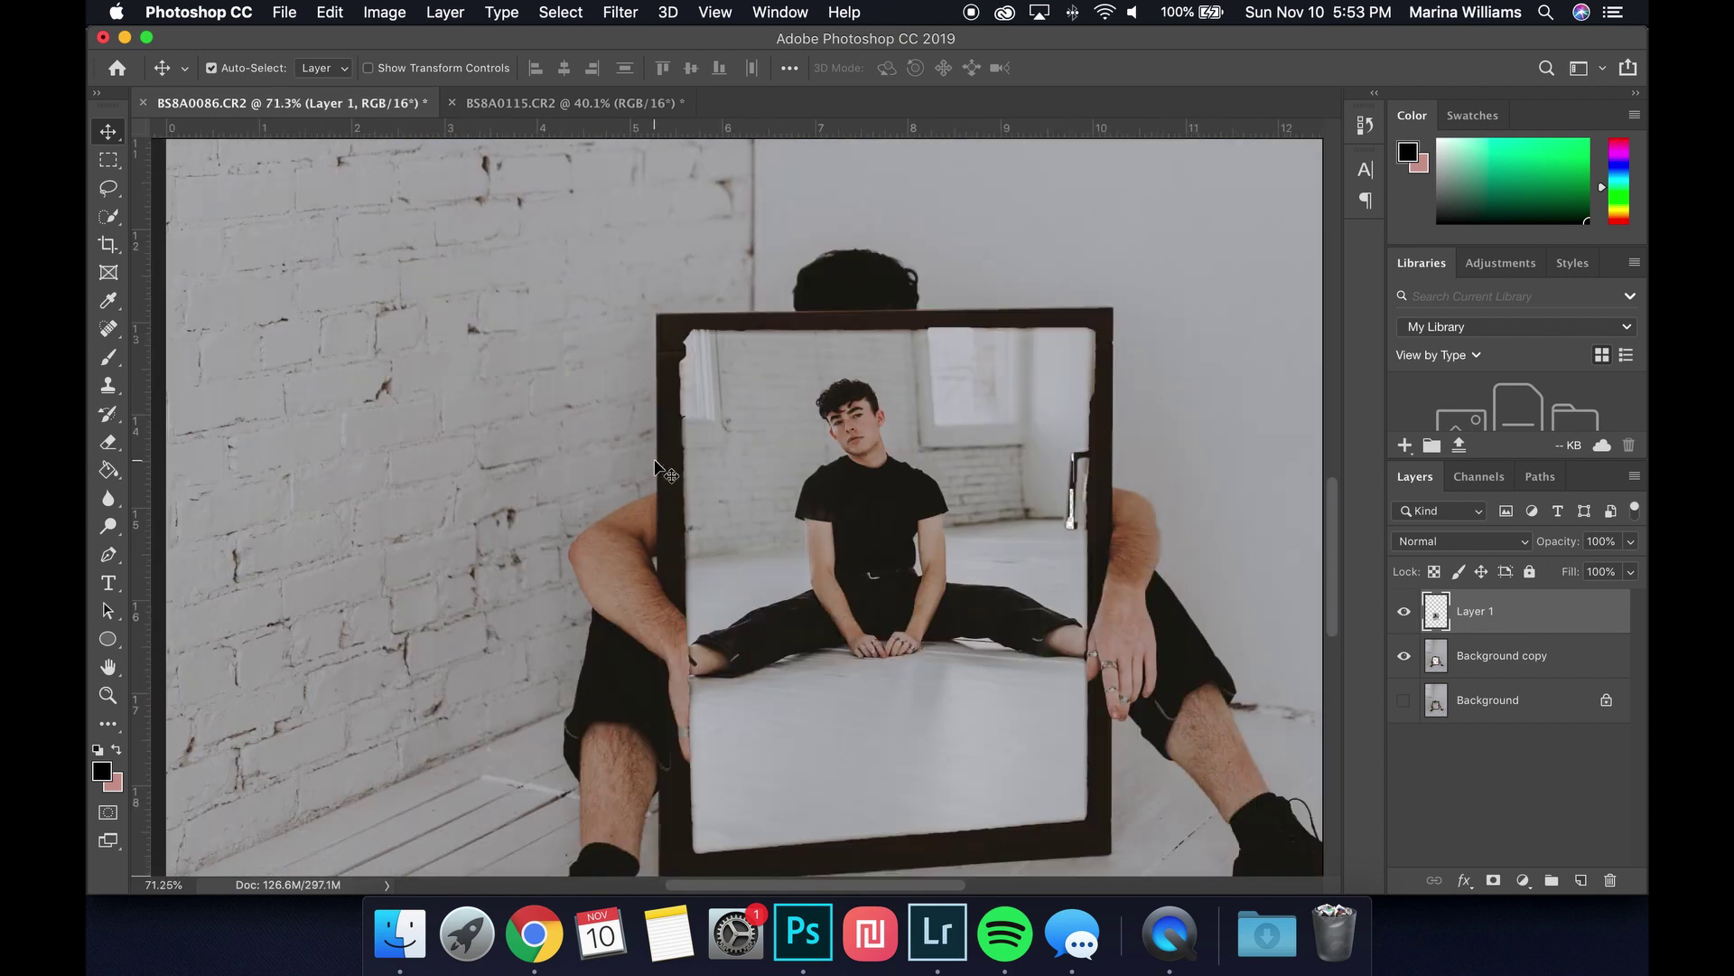
scroll(935, 501, "right", 1)
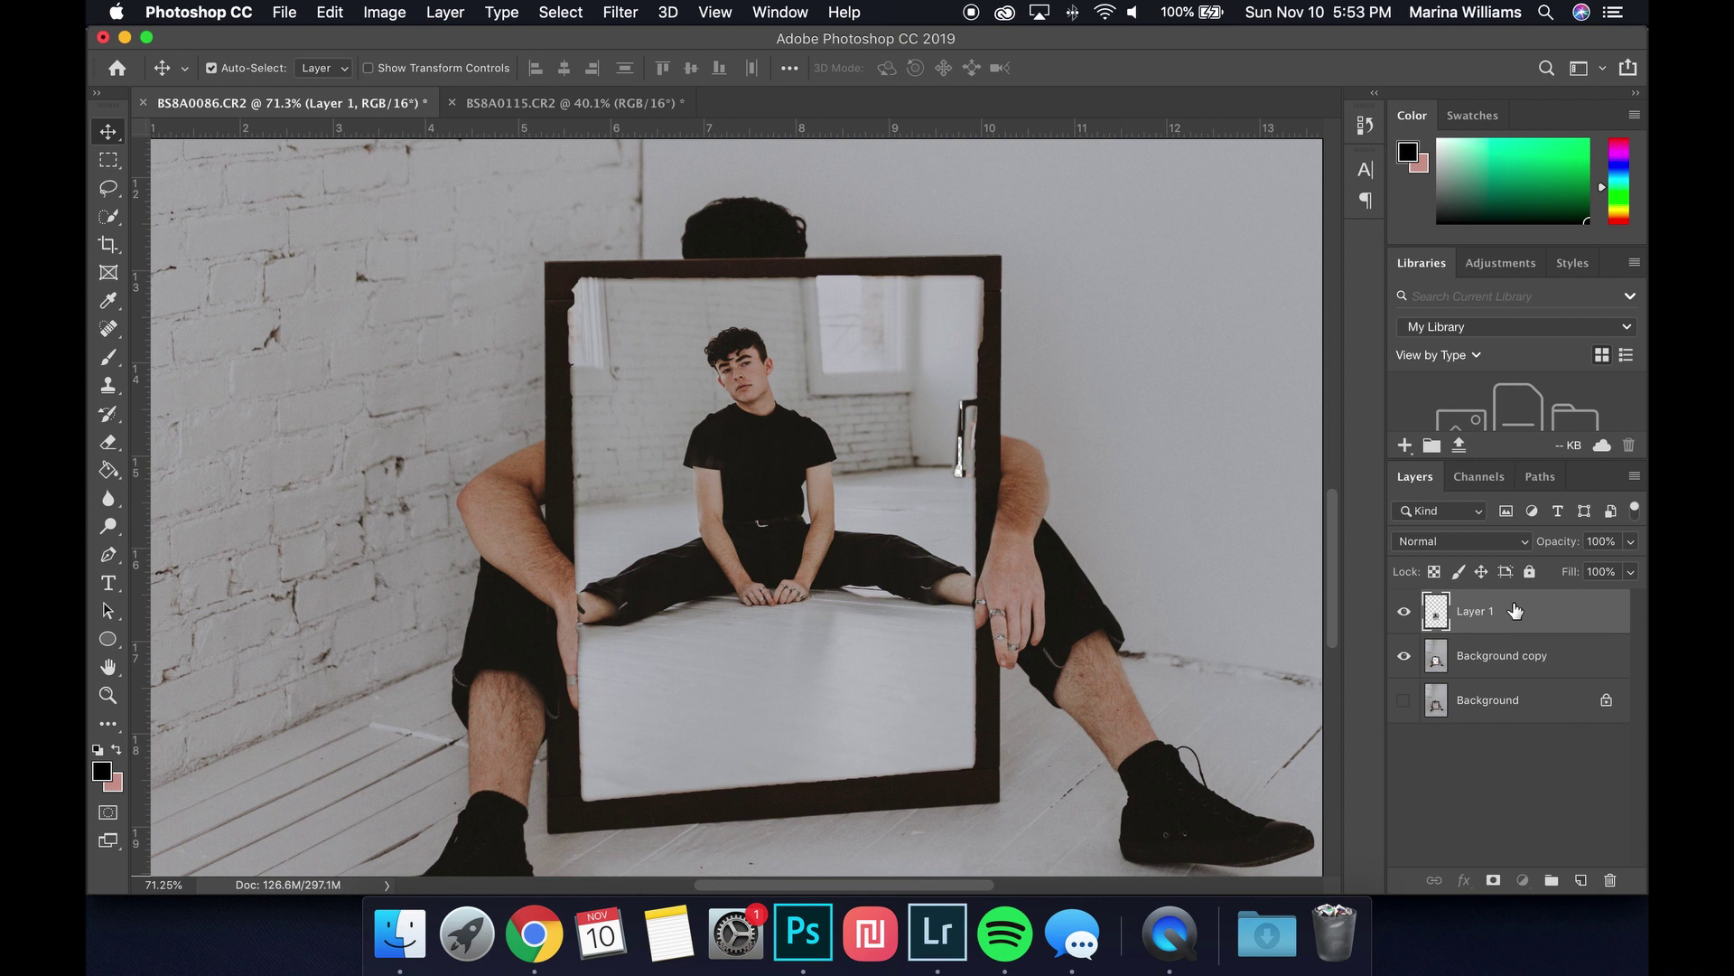
Move Layer 1 below Background copy and enlarge it to about 106% to fill the mirror
left_click_drag(1513, 613, 1511, 659)
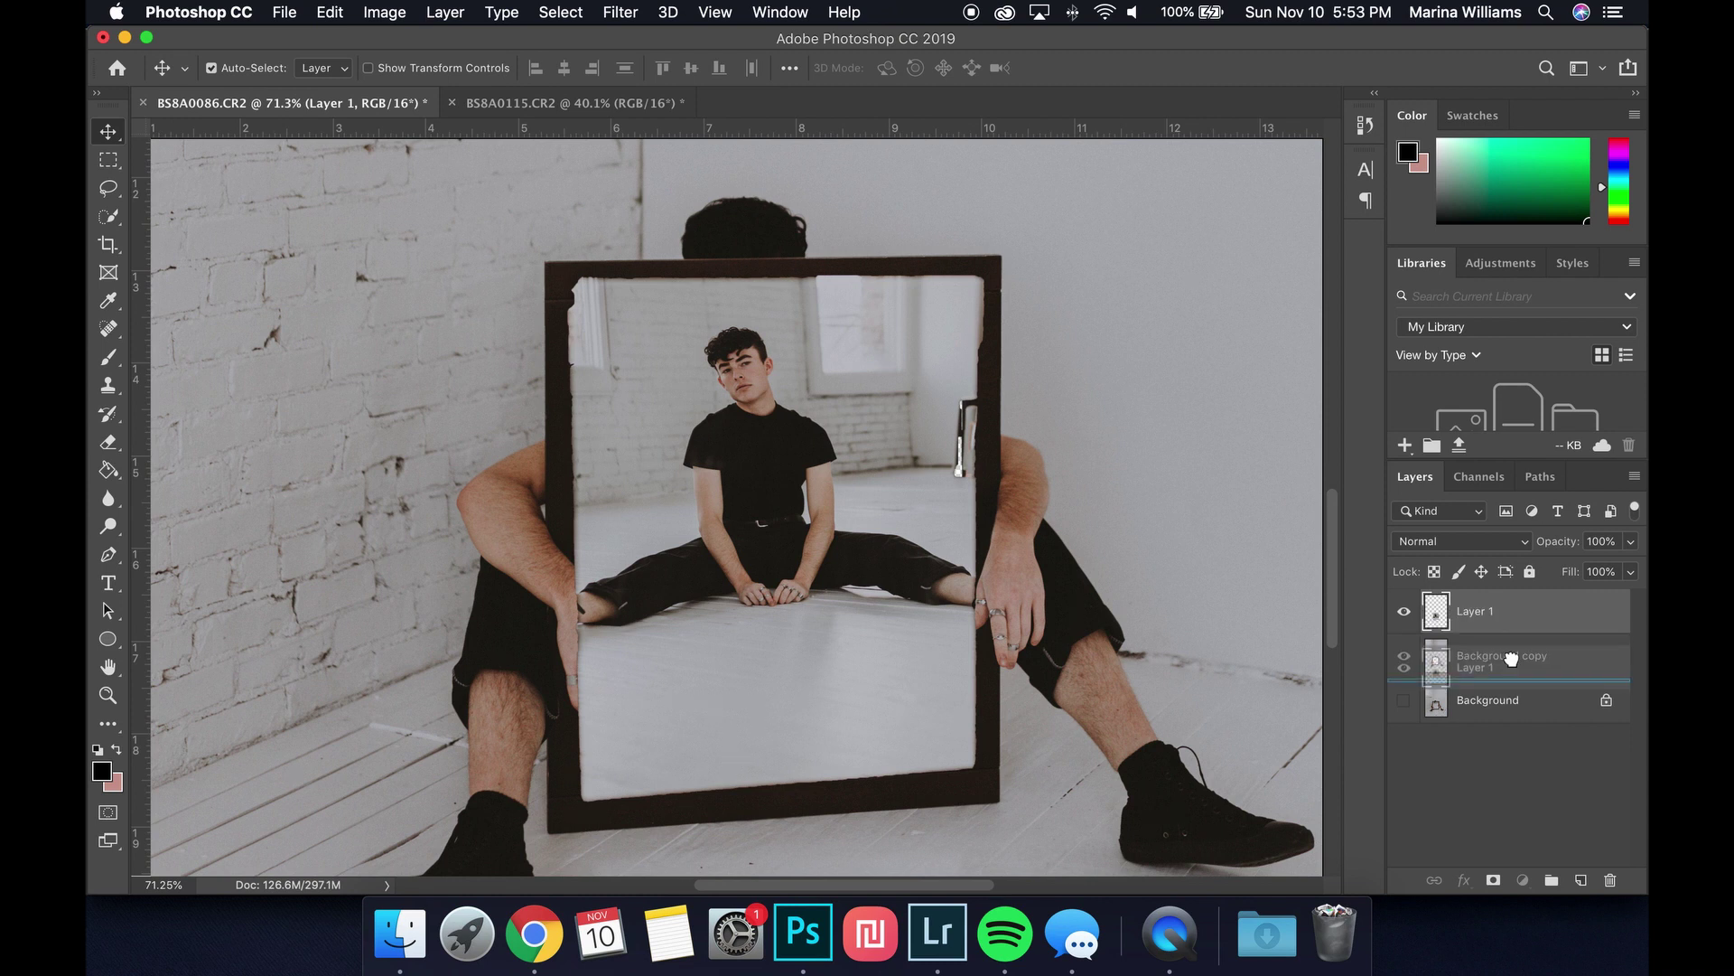
left_click_drag(1512, 659, 1511, 661)
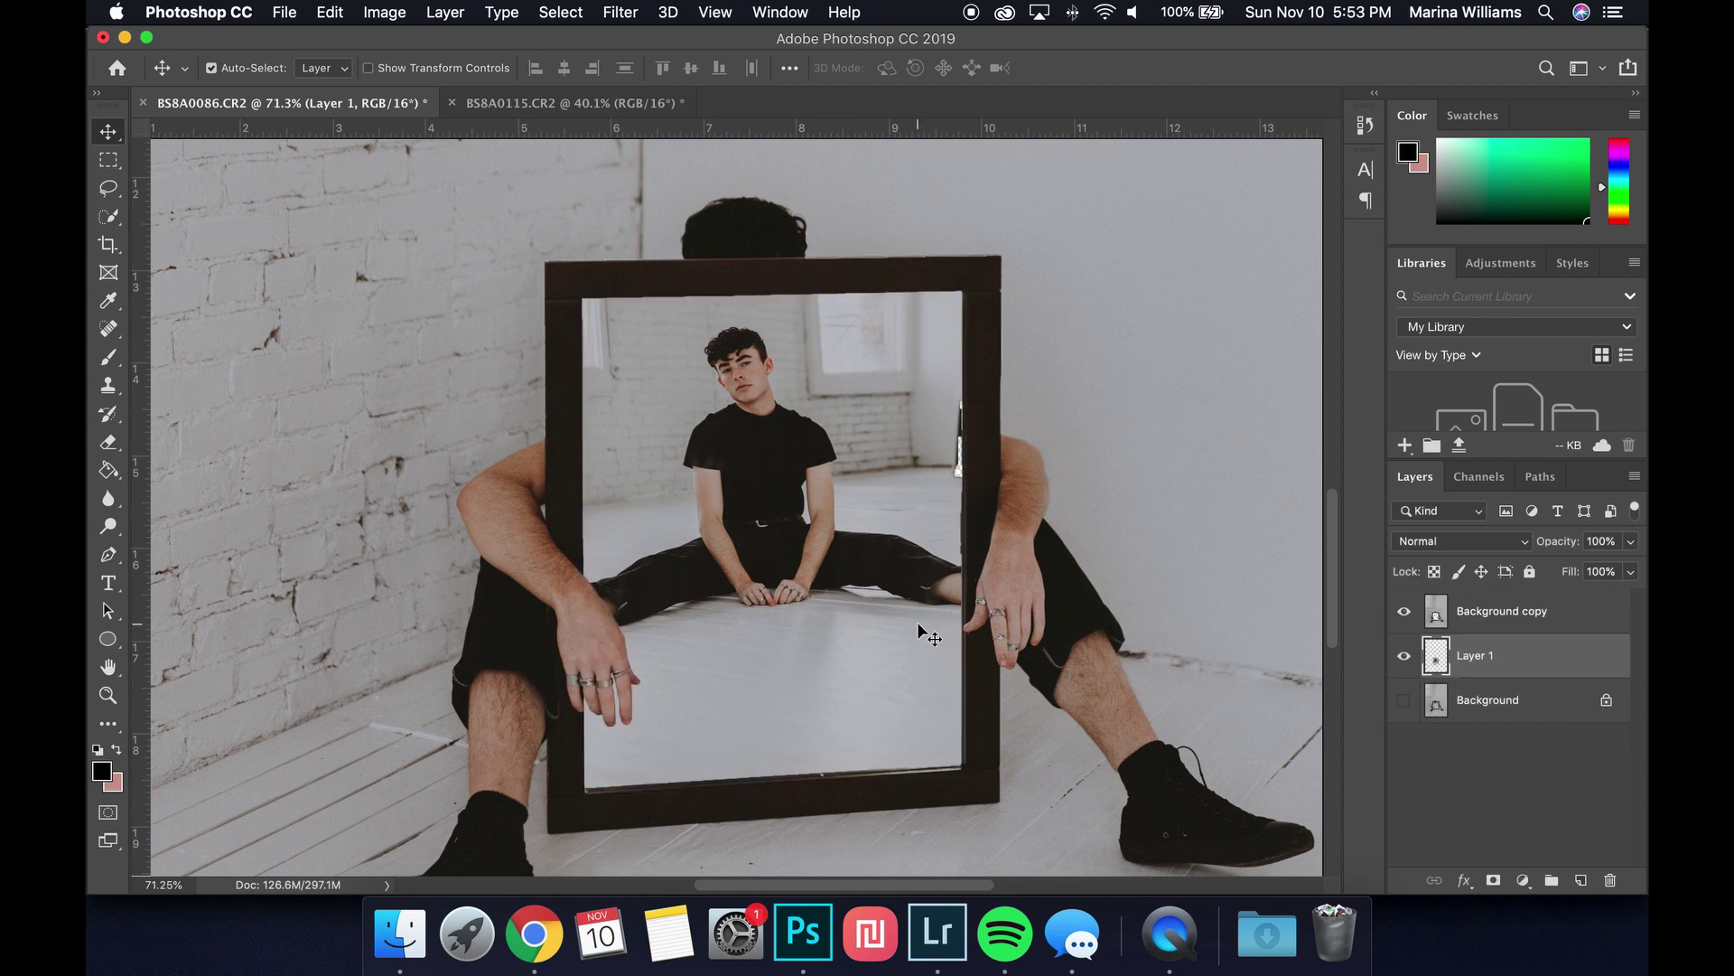
key("ctrl+t")
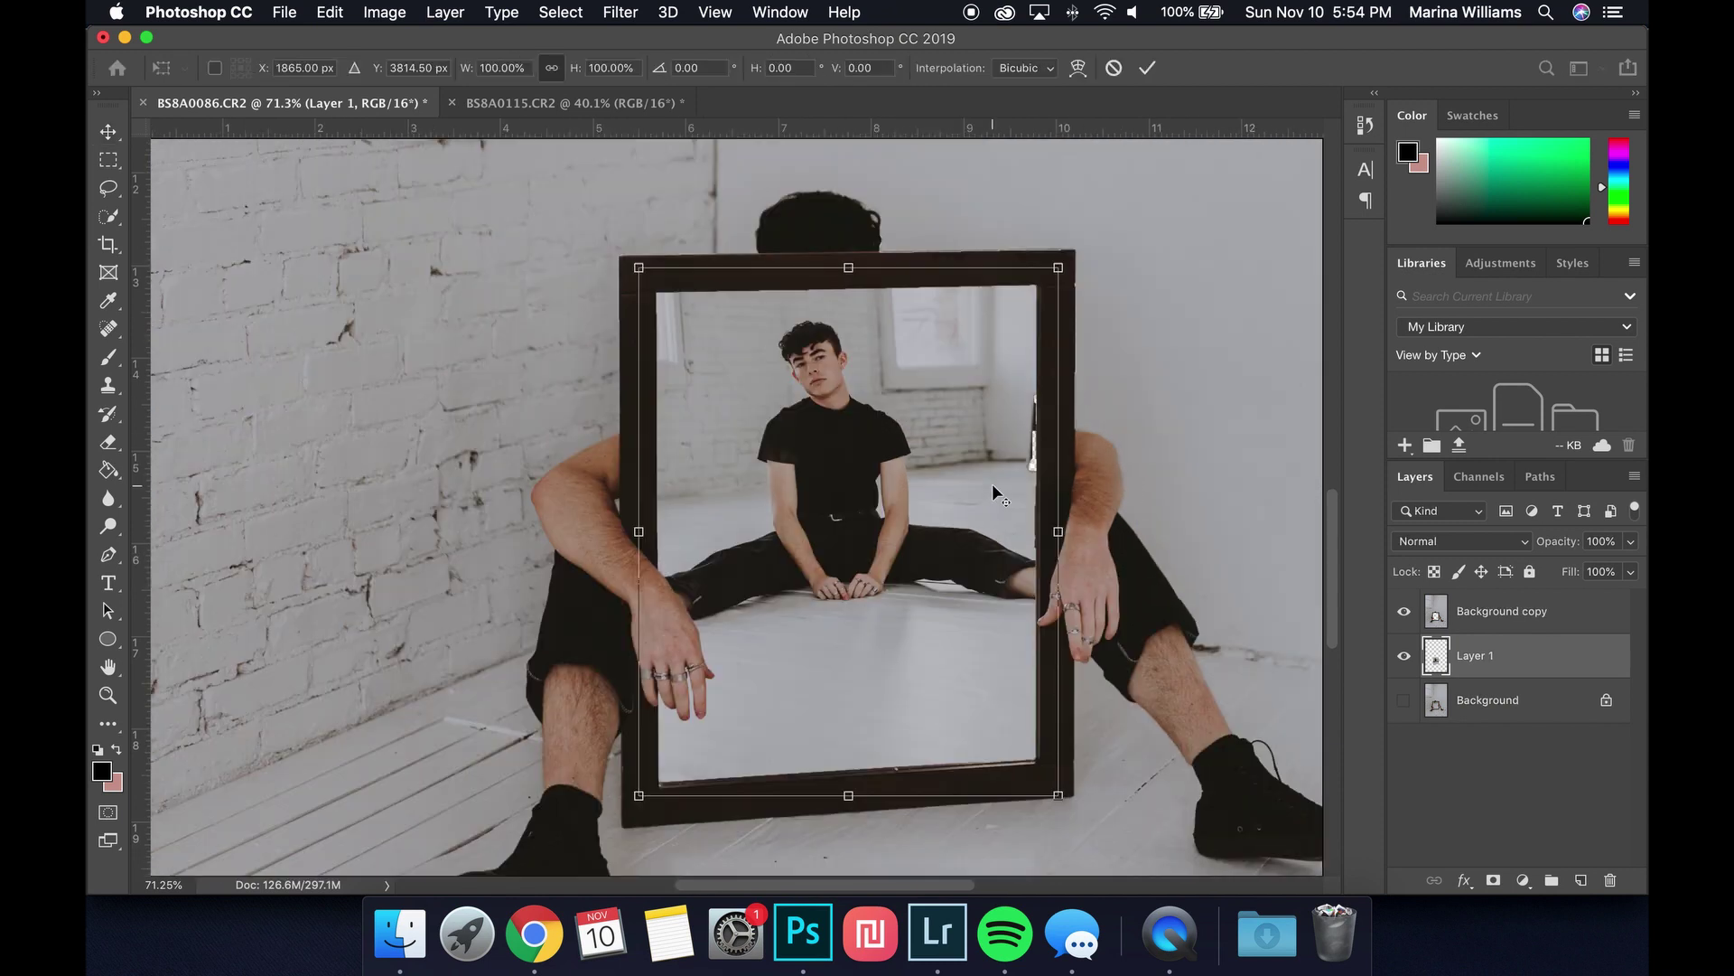
left_click_drag(1066, 263, 1079, 250)
key("Return")
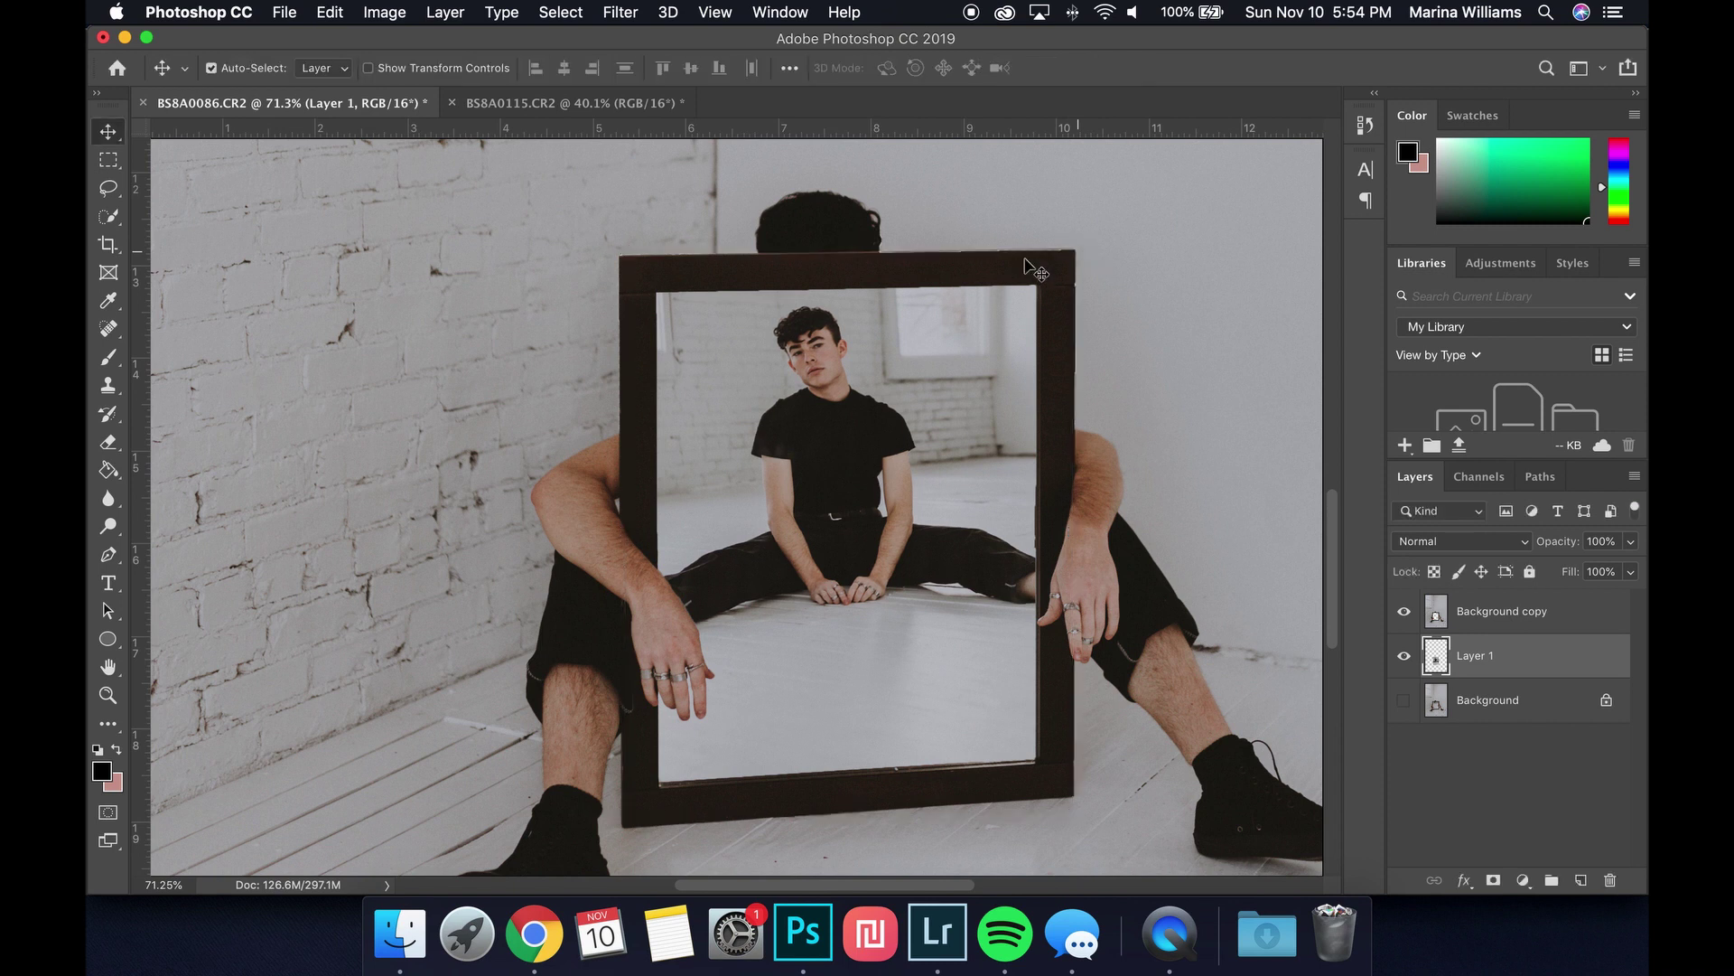
scroll(1037, 468, "up", 3)
scroll(1037, 468, "right", 3)
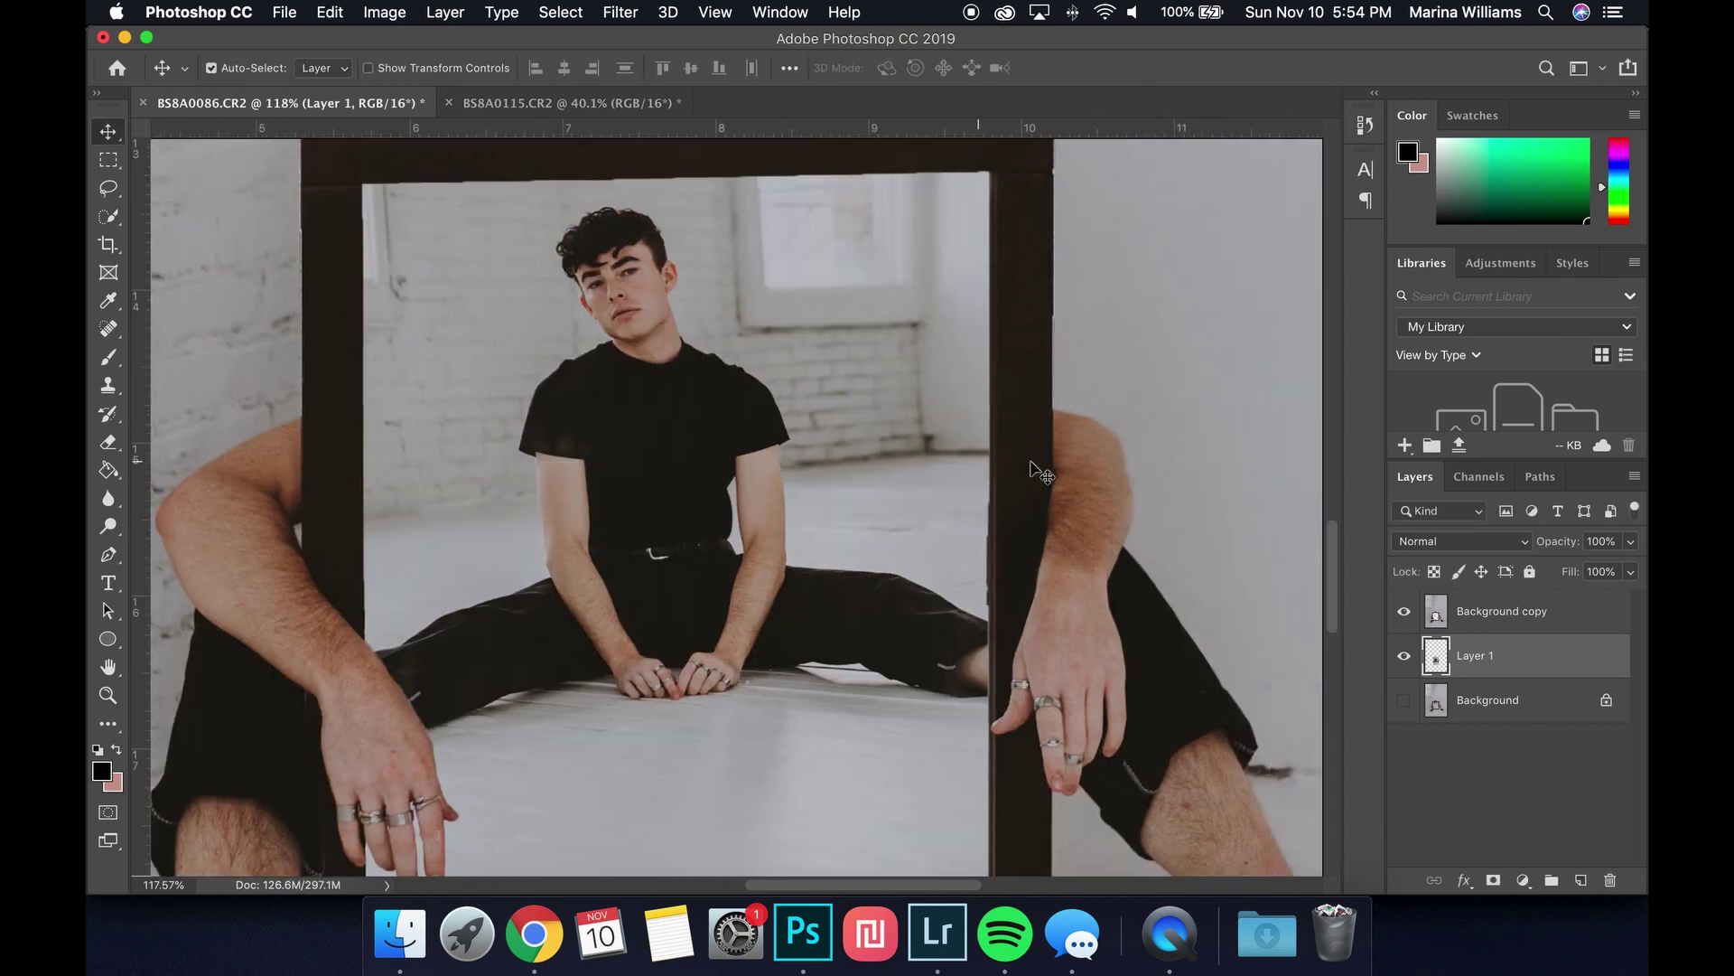
scroll(908, 498, "up", 3)
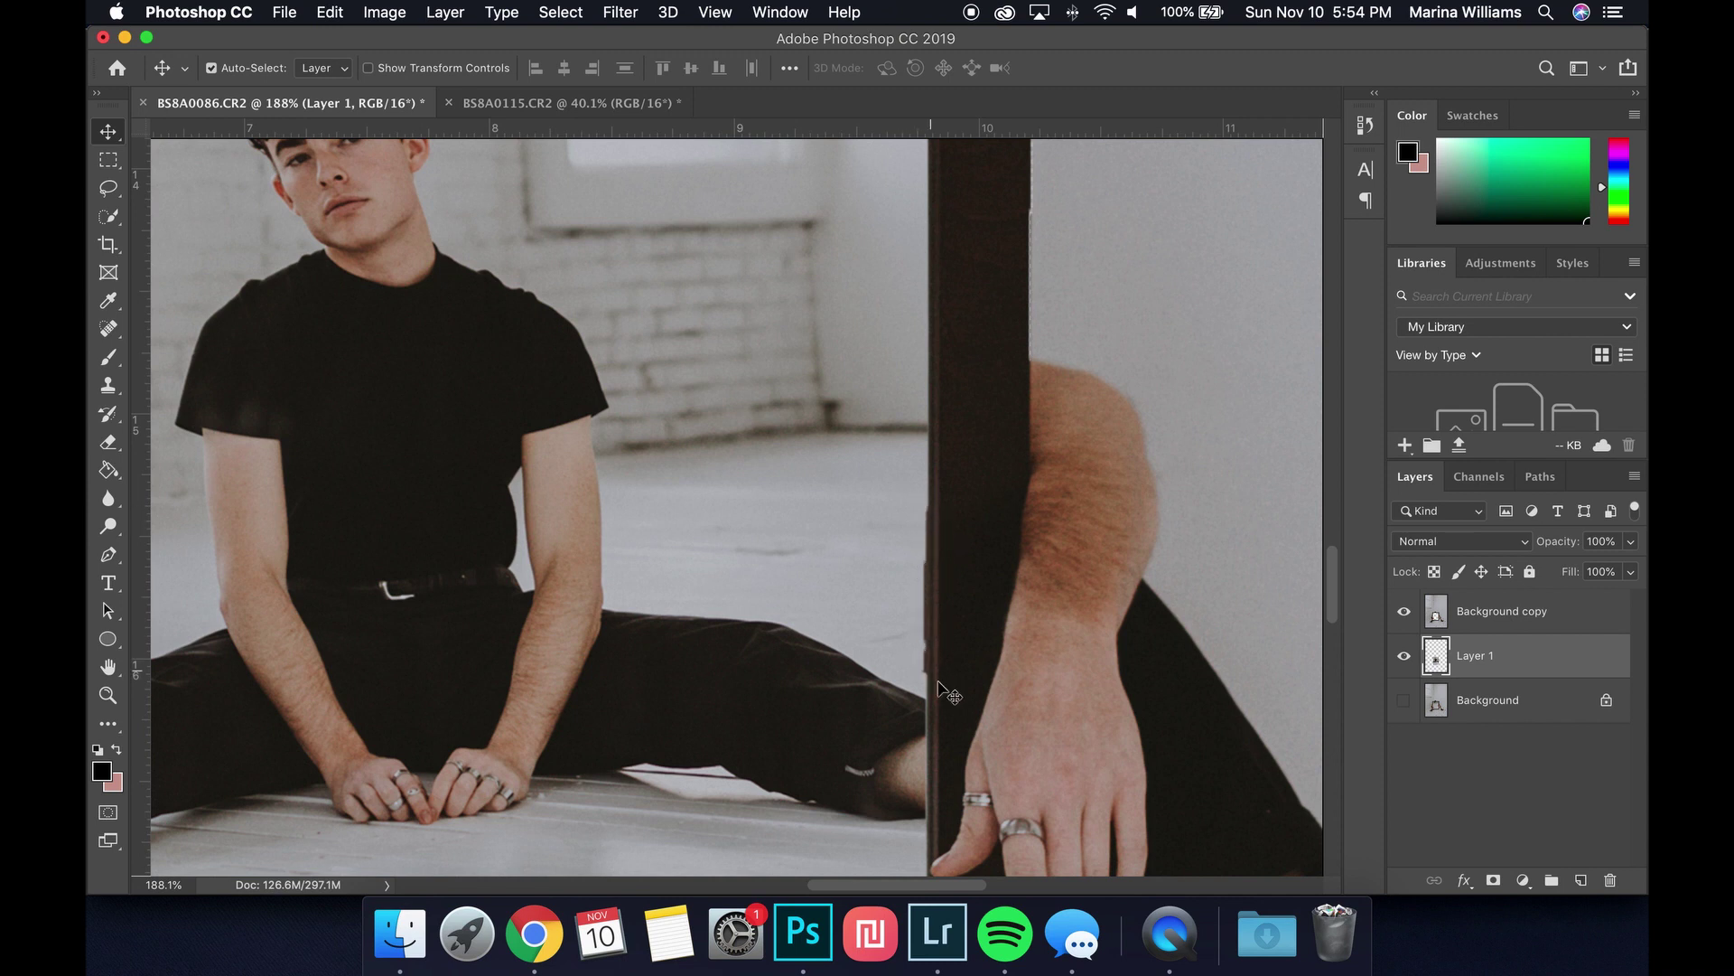
On Background copy, erase the frame's right inner-edge fringe with a 25 px, 88% hardness eraser
left_click(1508, 614)
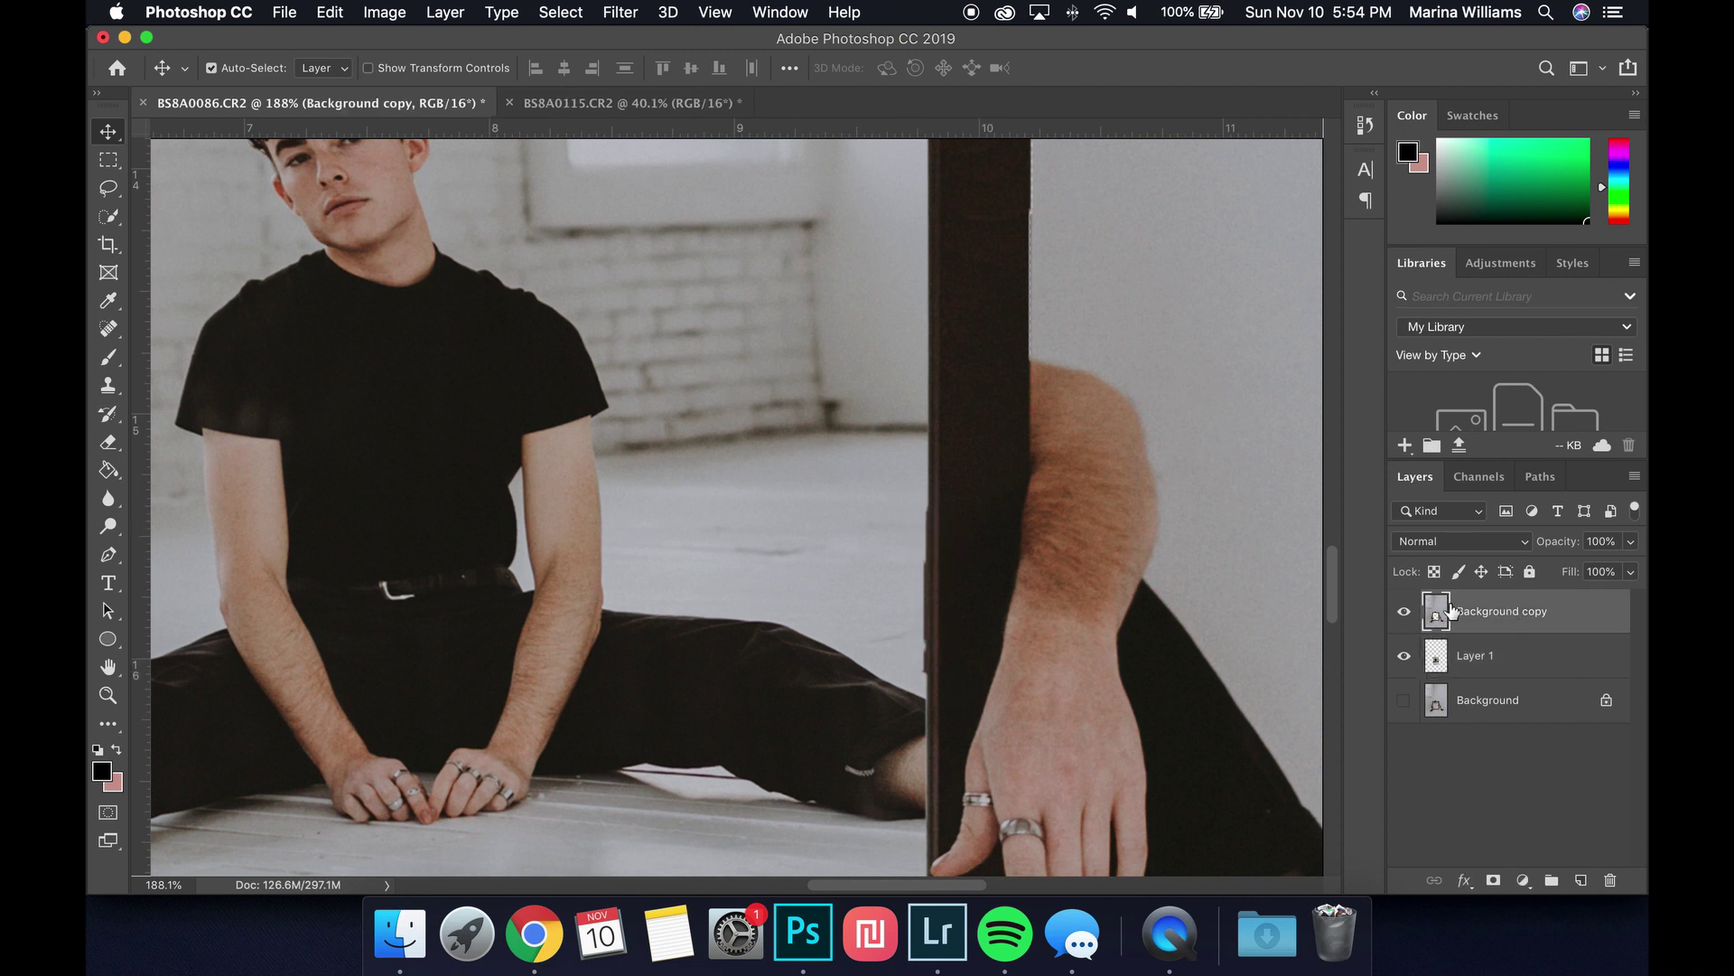
left_click(115, 447)
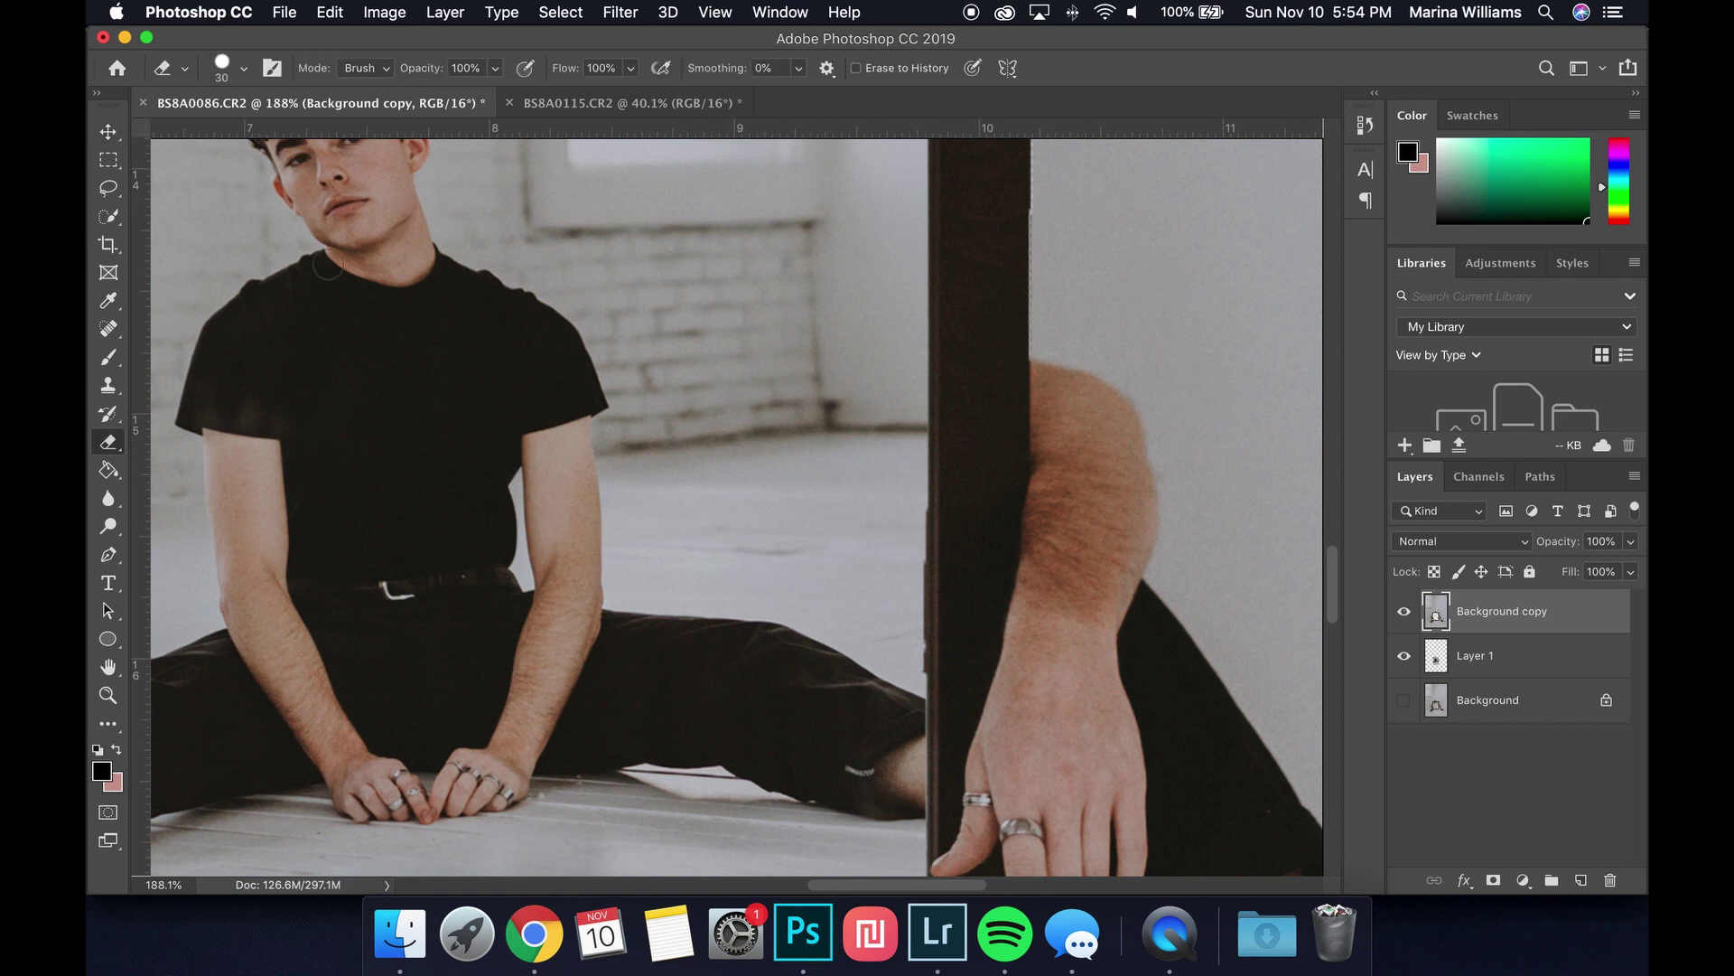
left_click(243, 69)
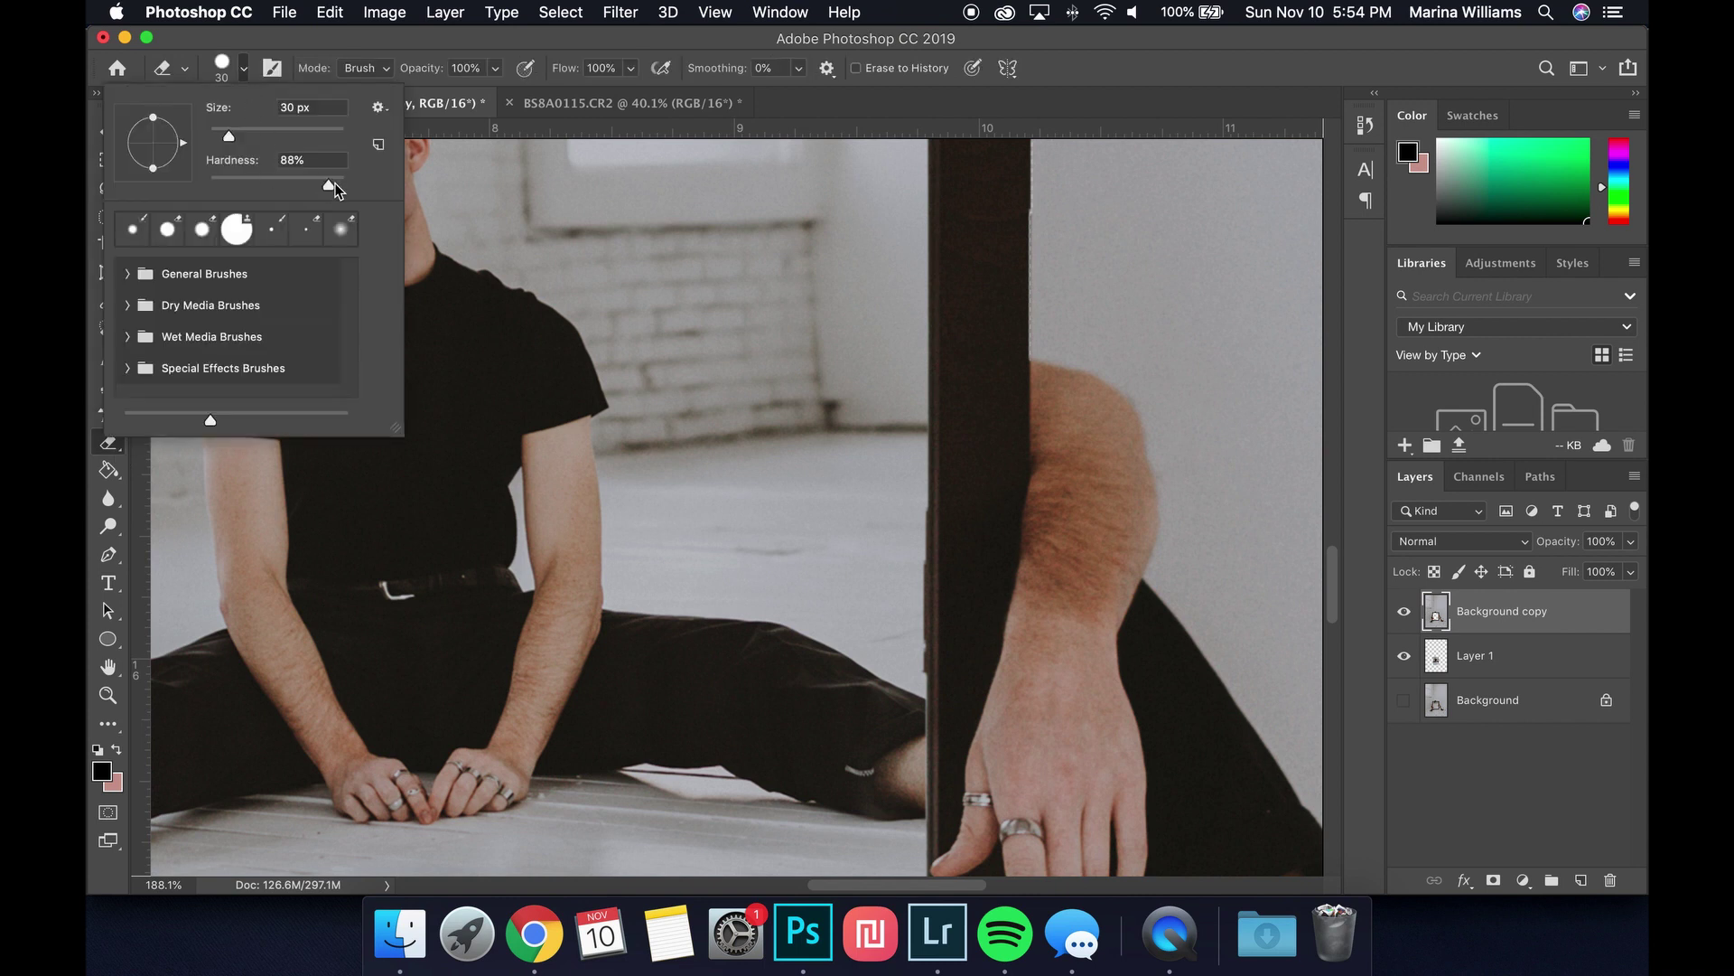
left_click(246, 83)
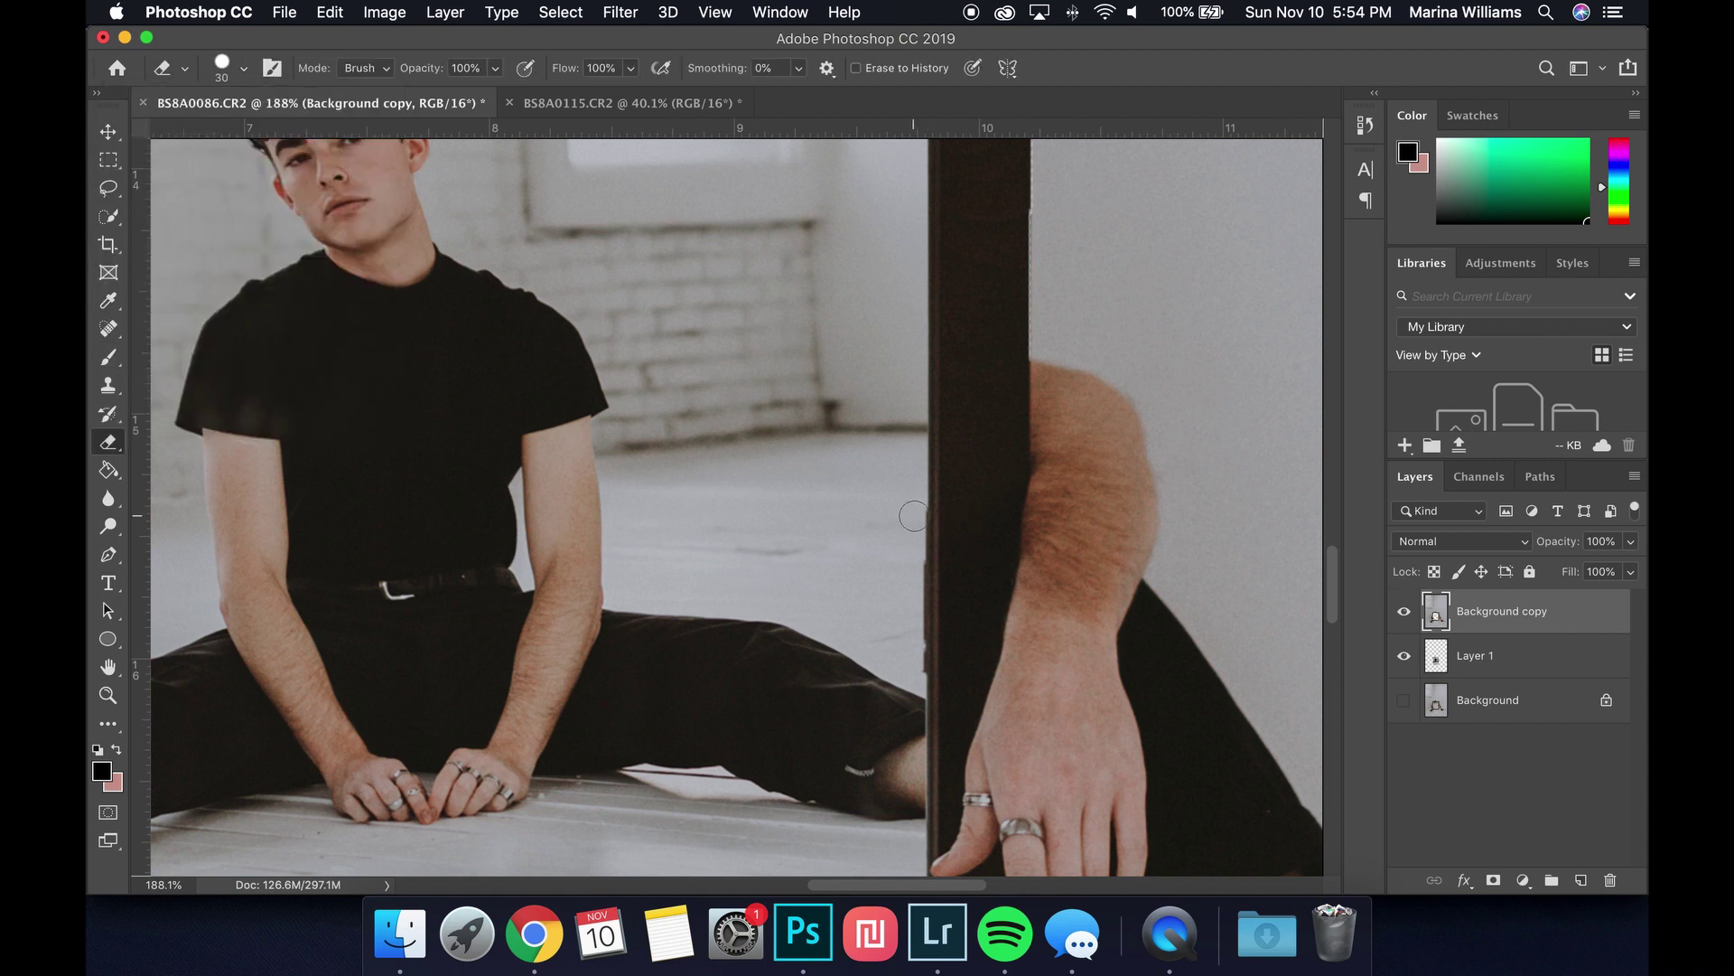
scroll(913, 516, "up", 3)
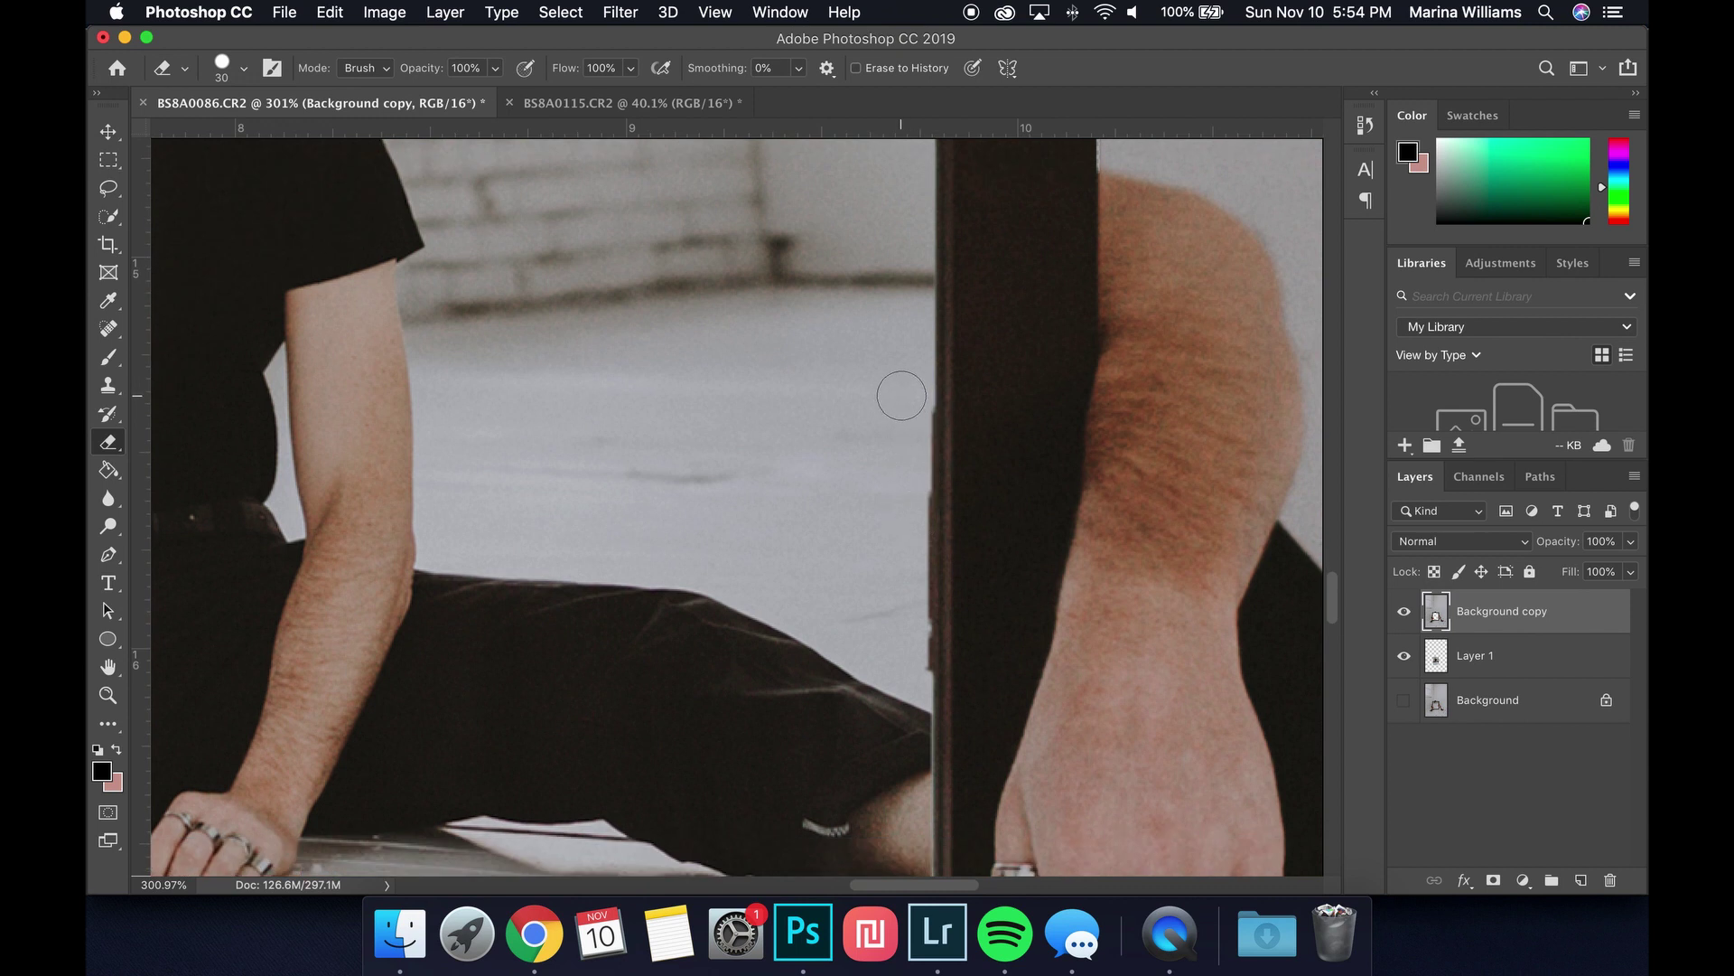
key("bracketleft")
left_click_drag(913, 540, 912, 690)
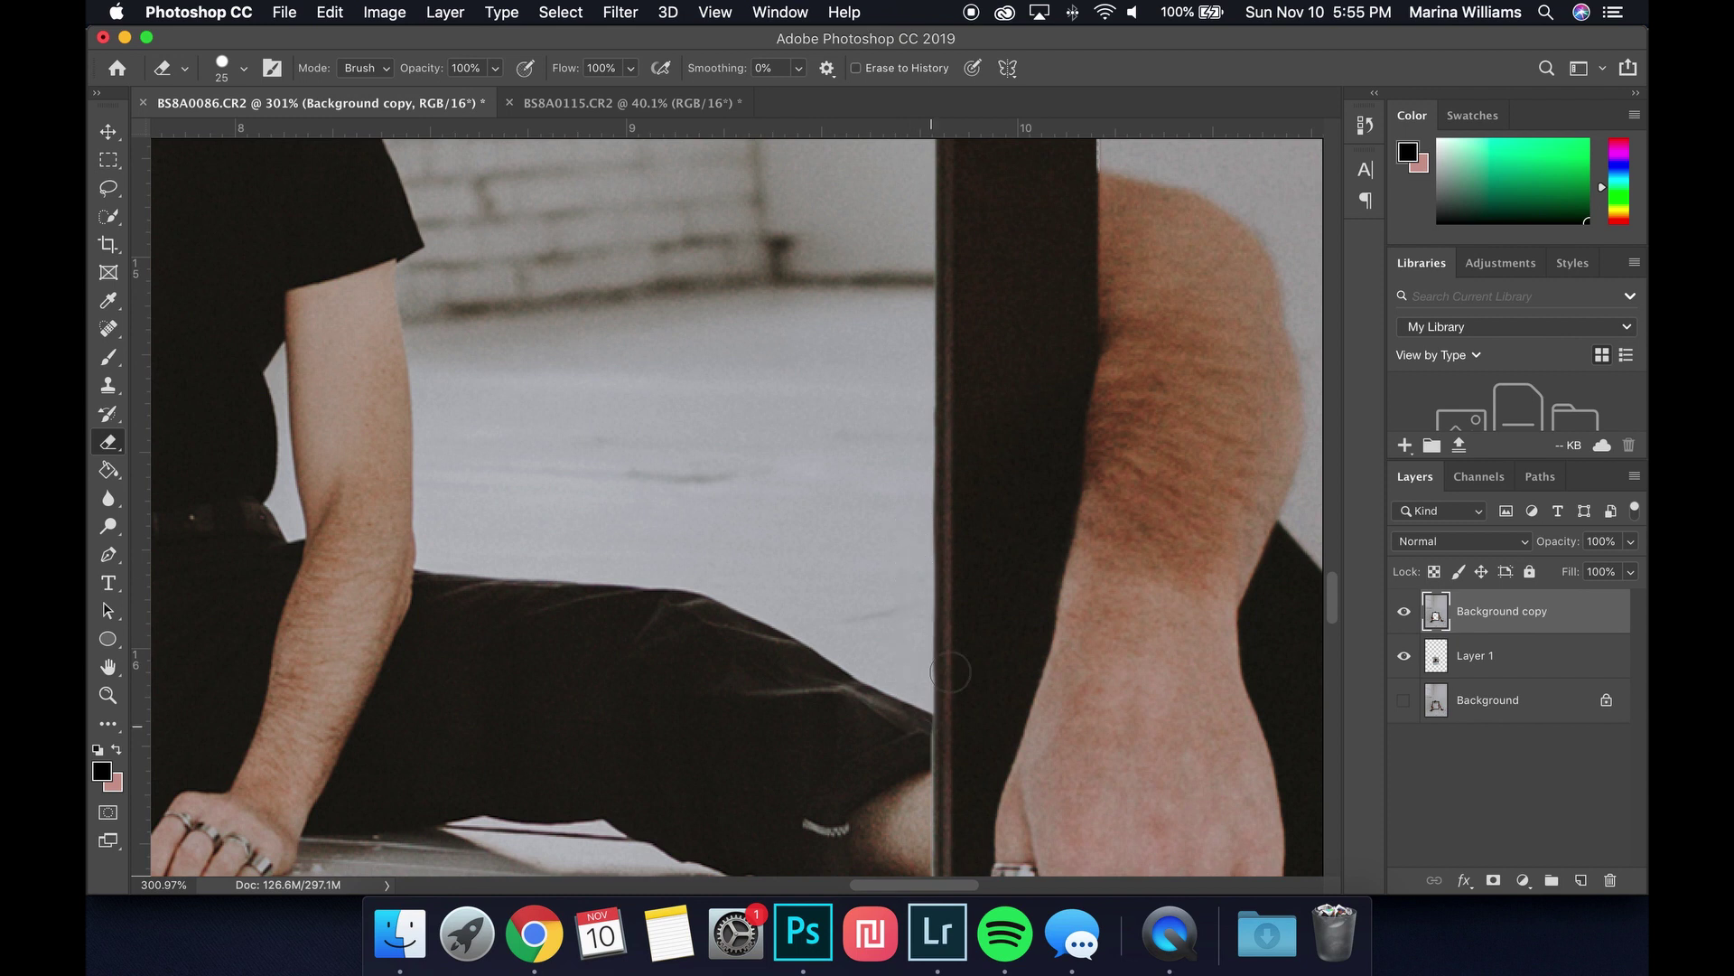
key("super+0")
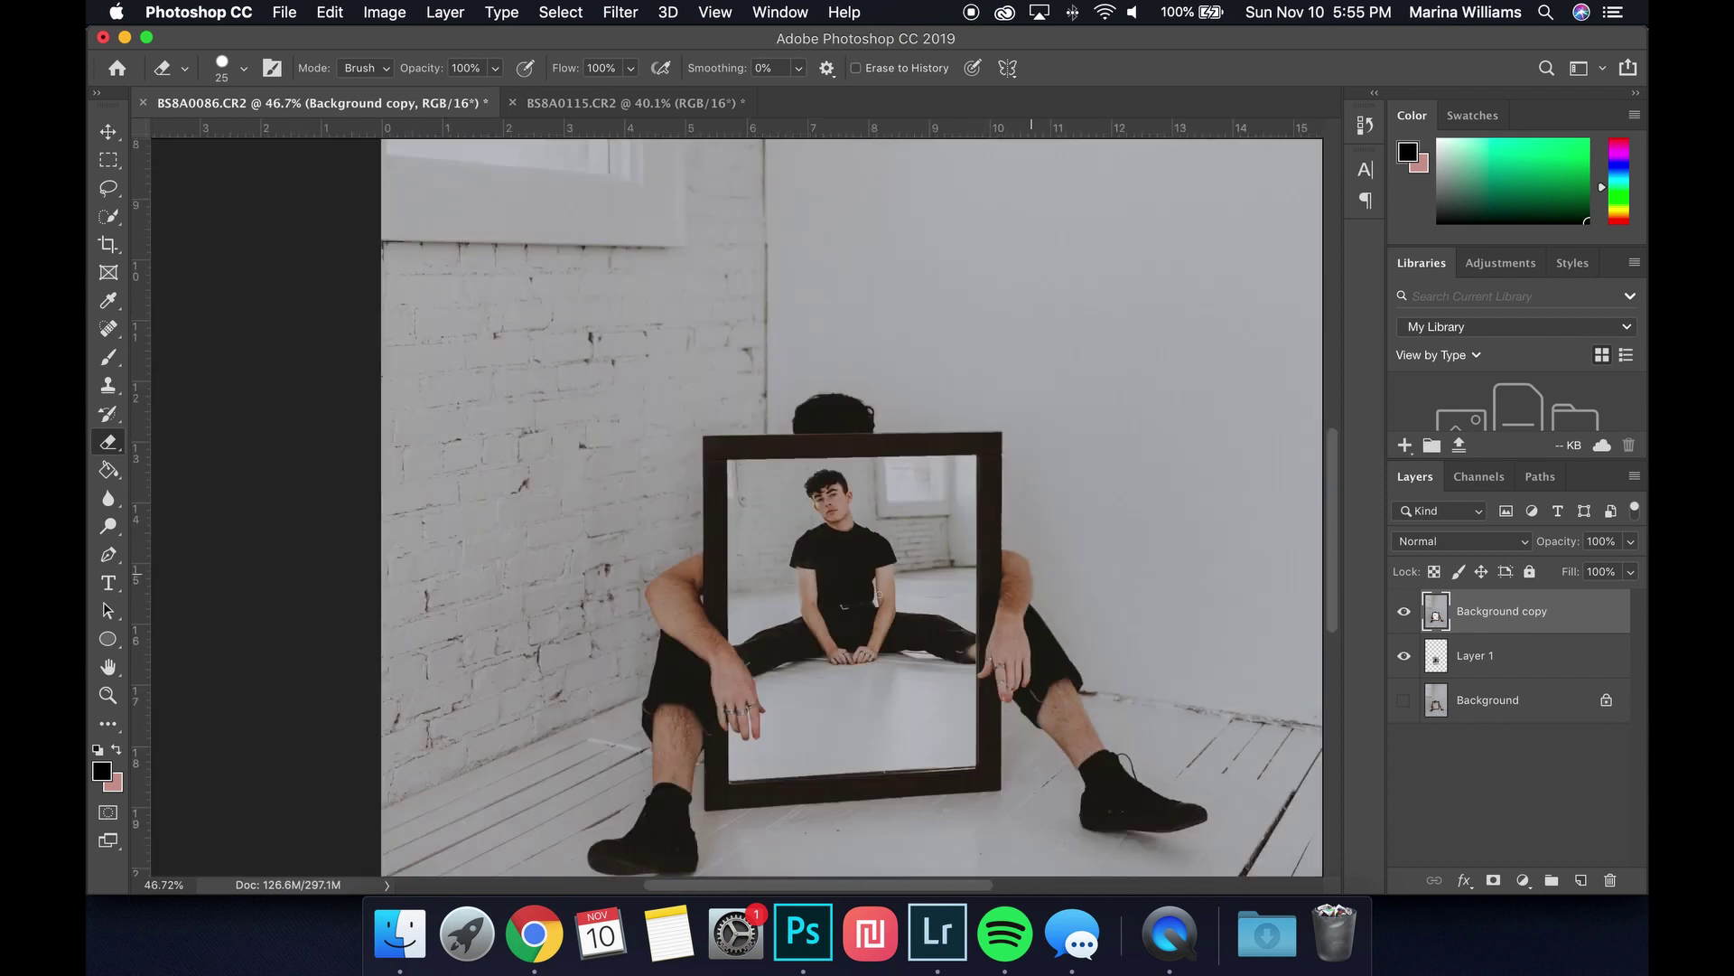
scroll(987, 677, "down", 2)
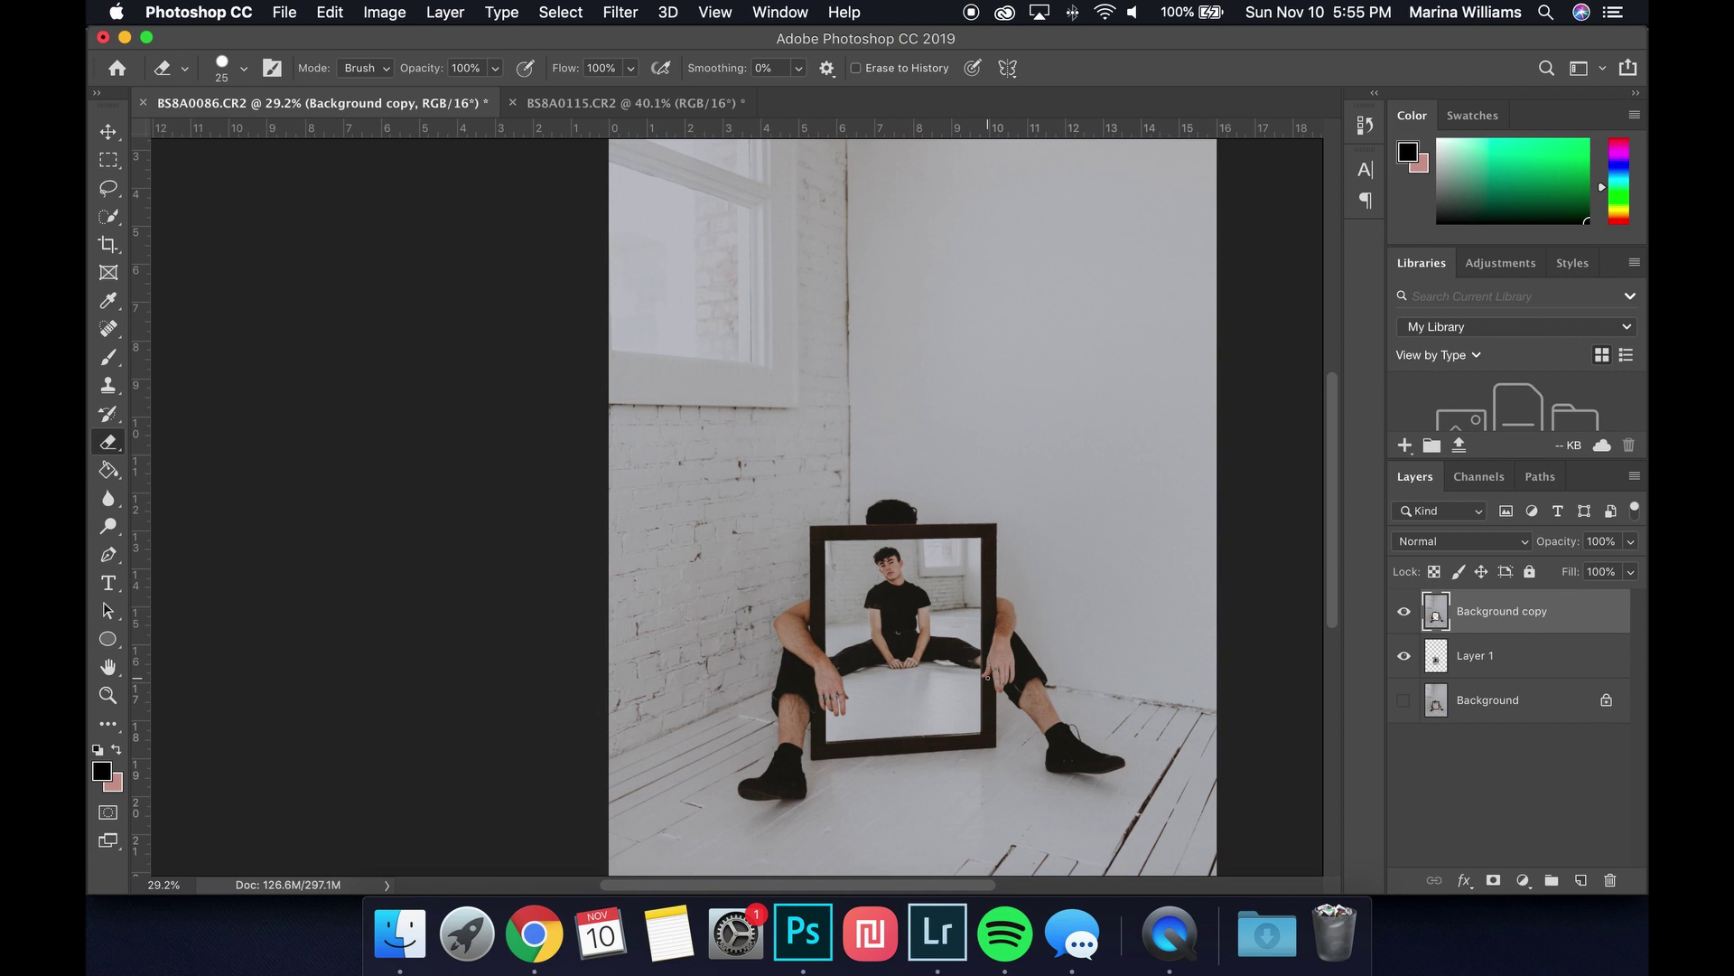
scroll(988, 677, "down", 2)
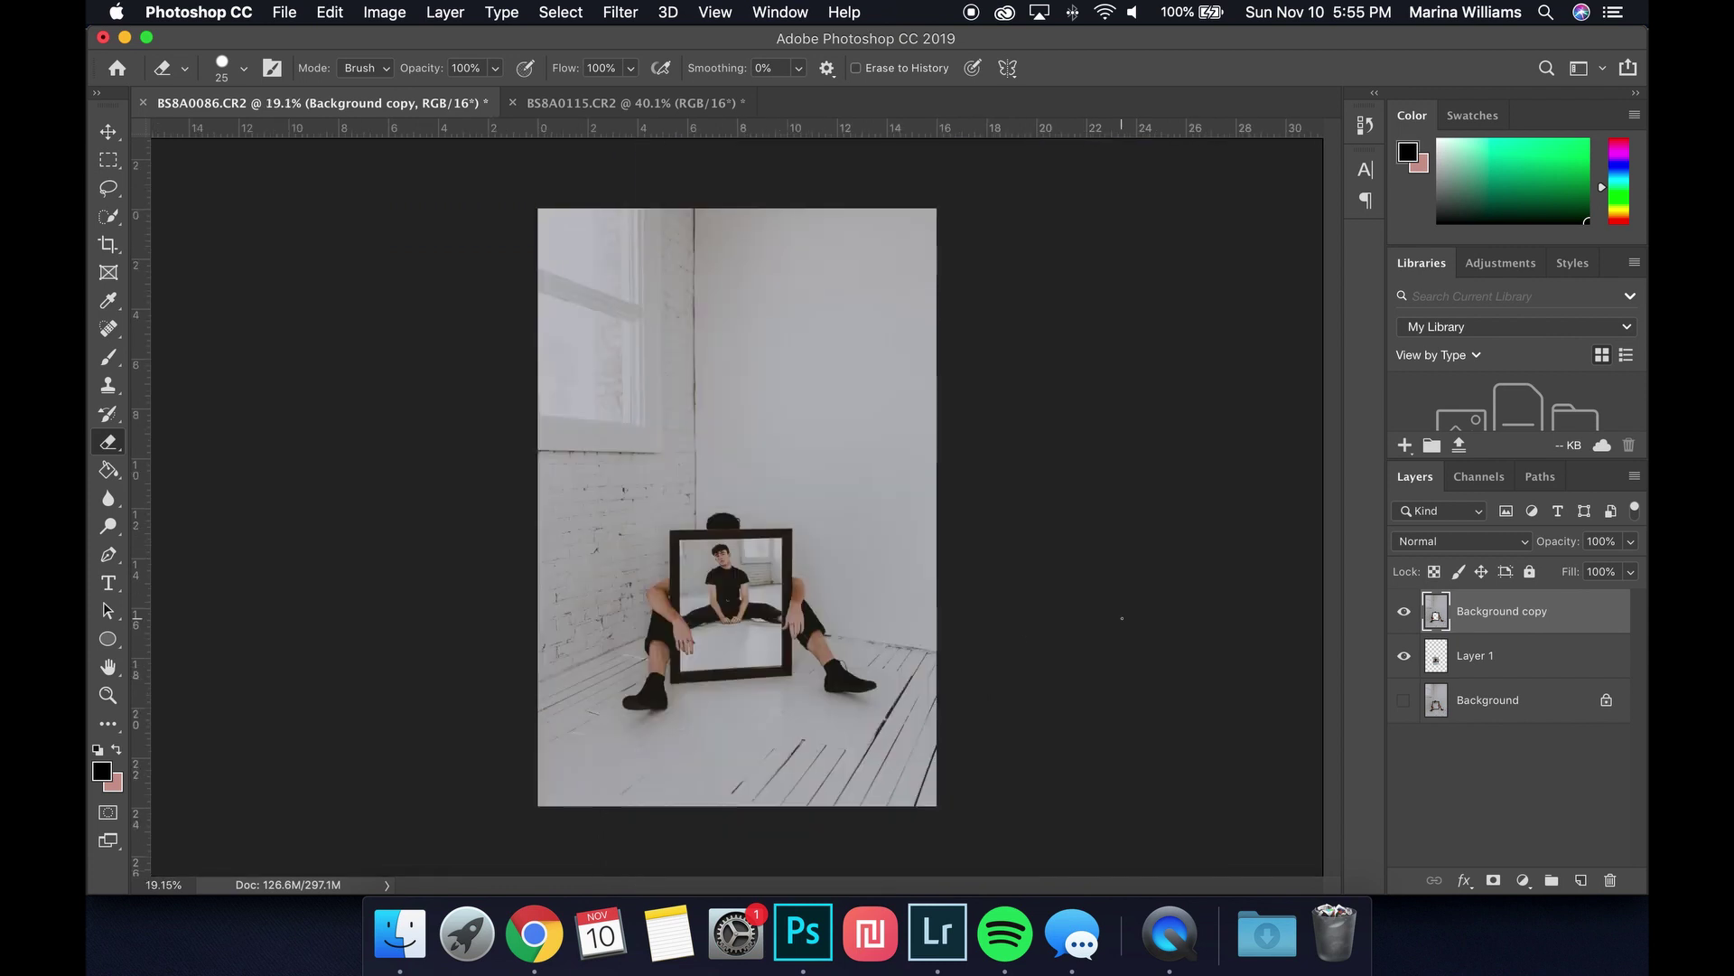